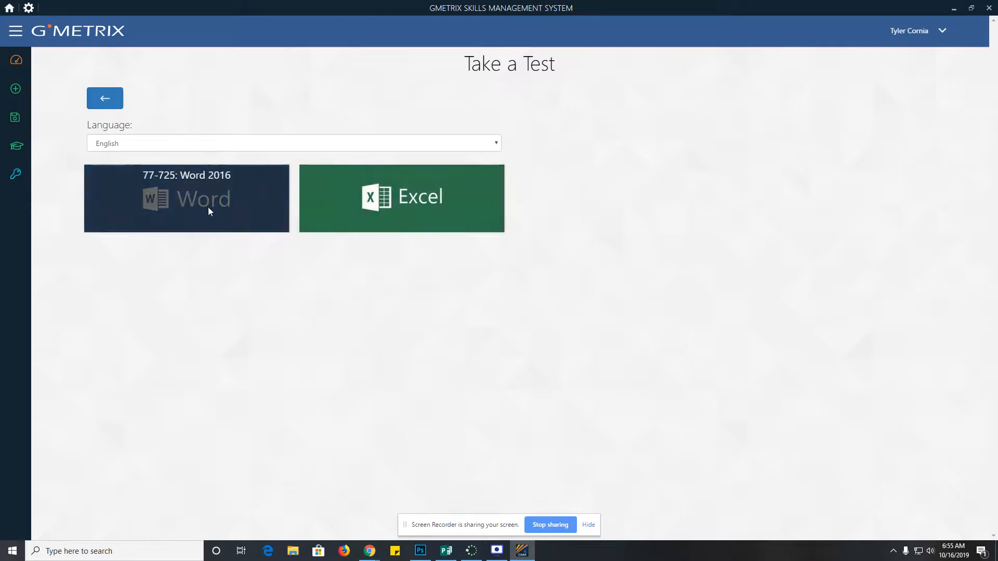
- Launch the 77-725 Word 2016 Project Review 1 test in training mode, downloading its resources
left_click(208, 208)
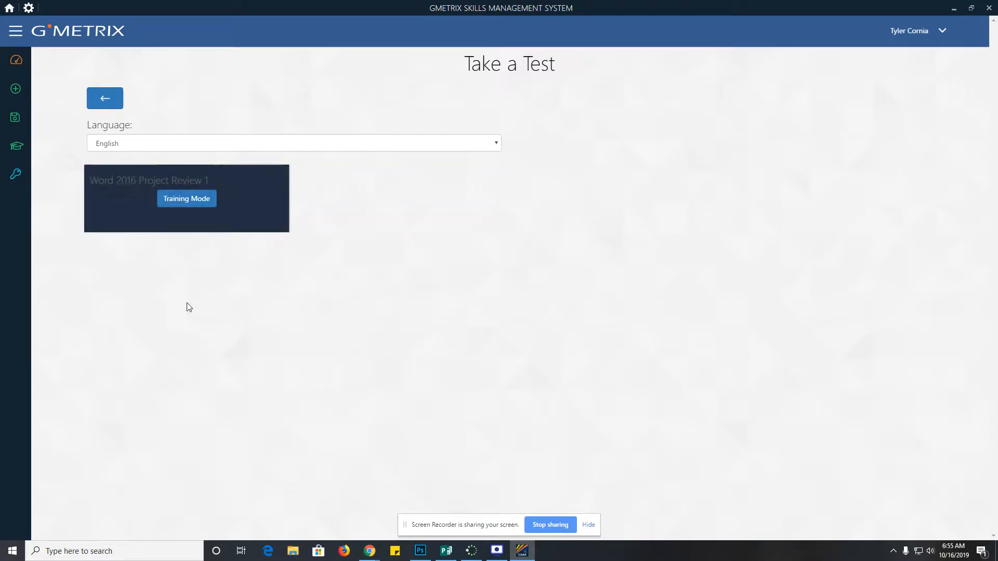
left_click(187, 204)
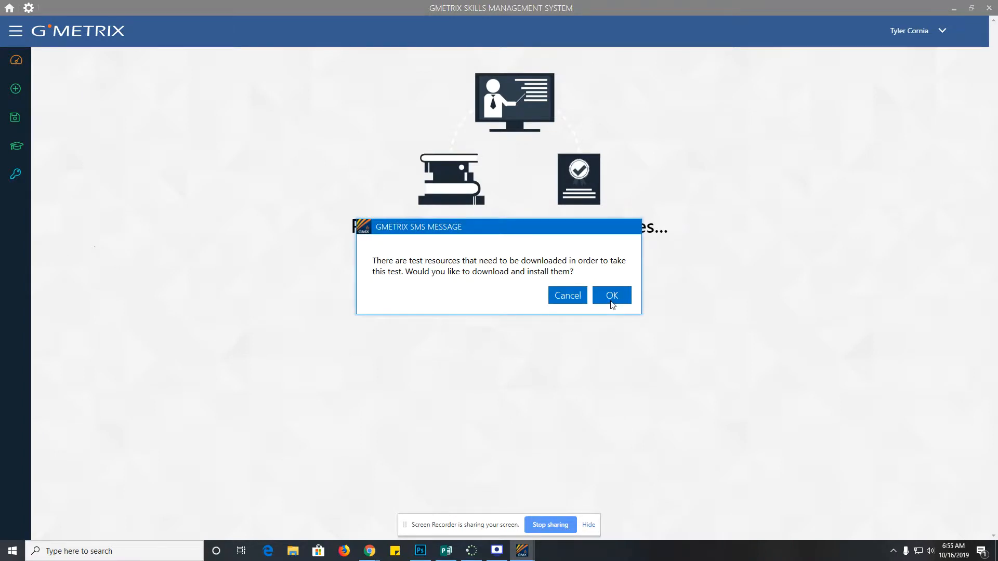
left_click(611, 302)
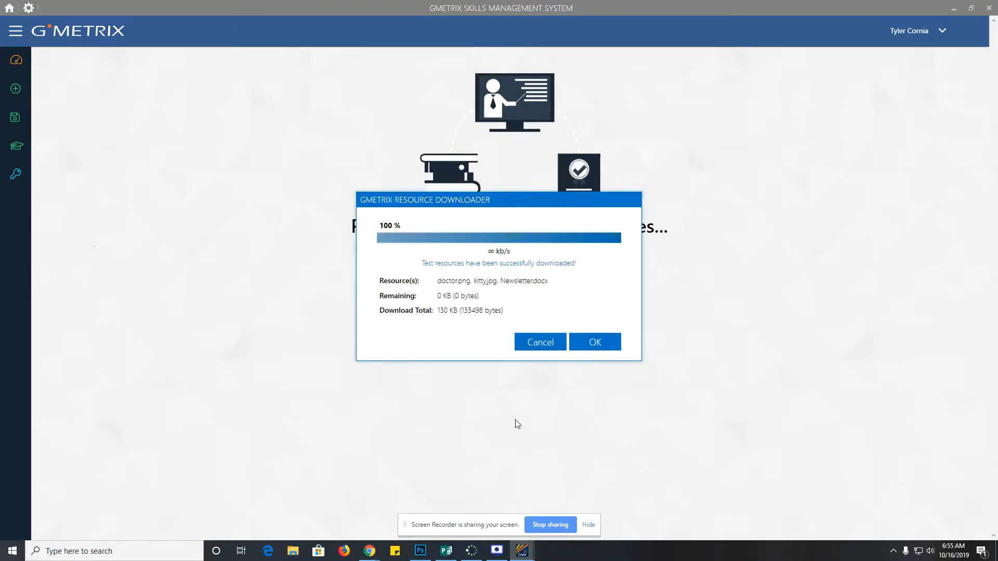
left_click(586, 347)
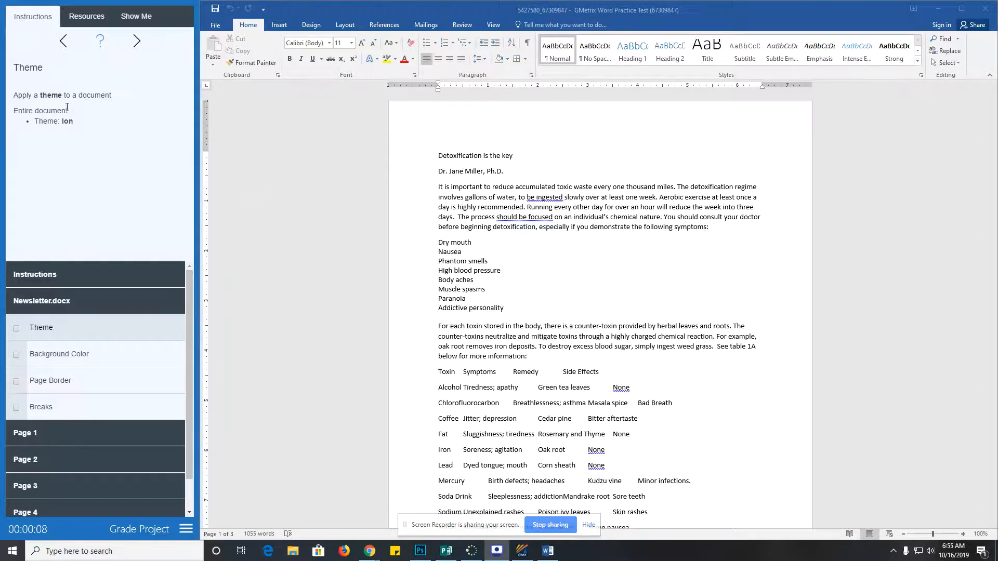
- Review the finished-newsletter thumbnails and example videos, then return to the task instructions
left_click(82, 25)
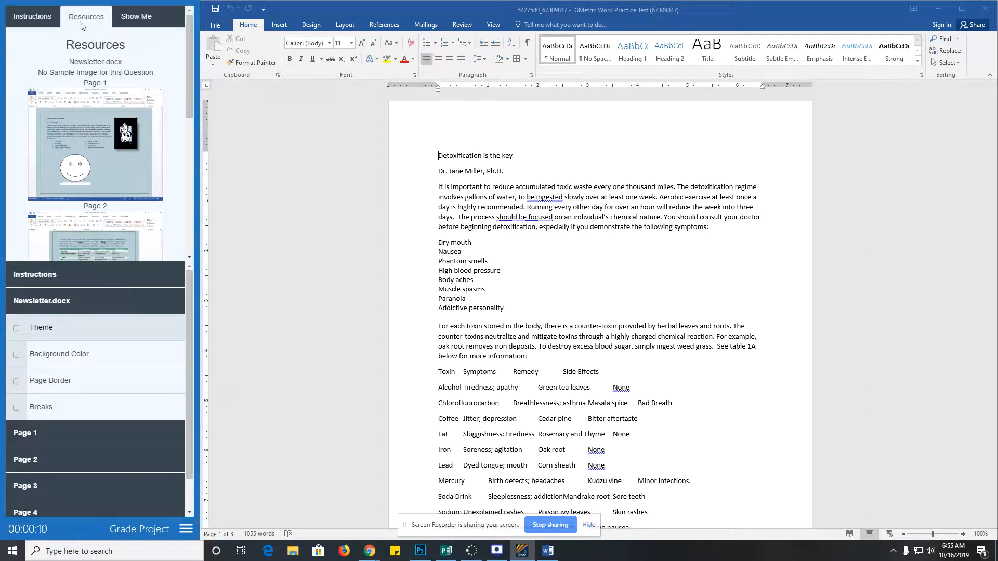
scroll(83, 125, "down", 4)
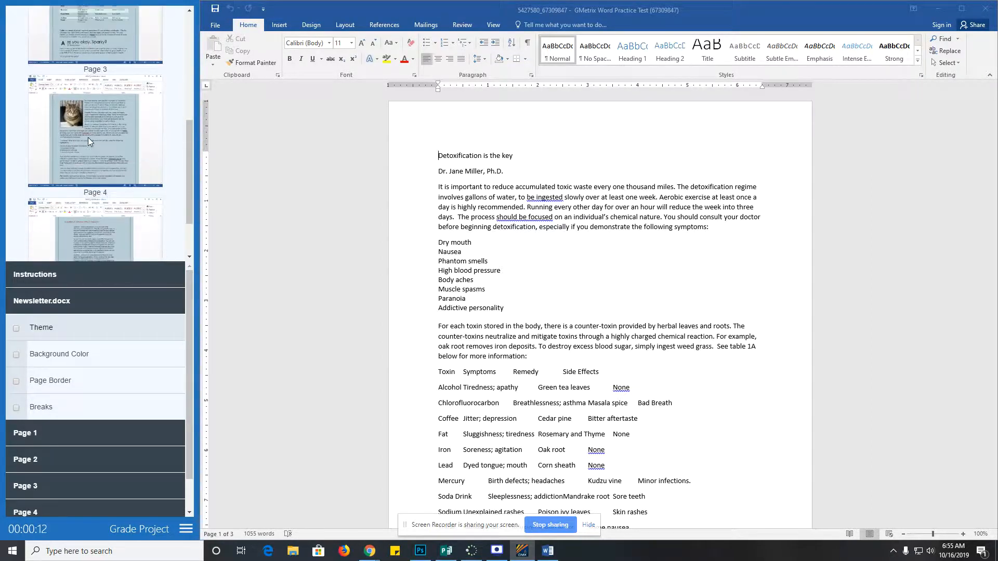
scroll(88, 137, "up", 4)
left_click(136, 16)
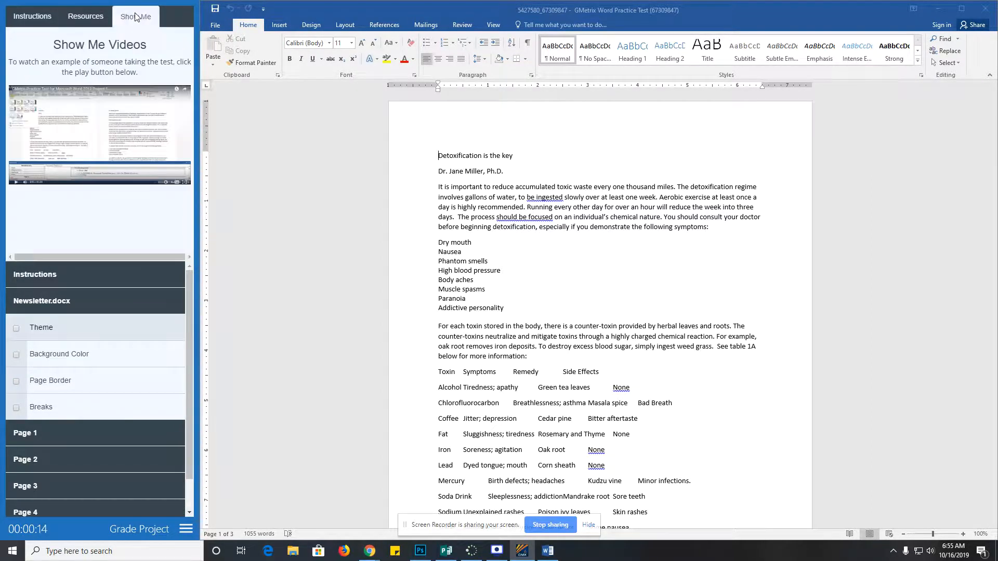
left_click(37, 17)
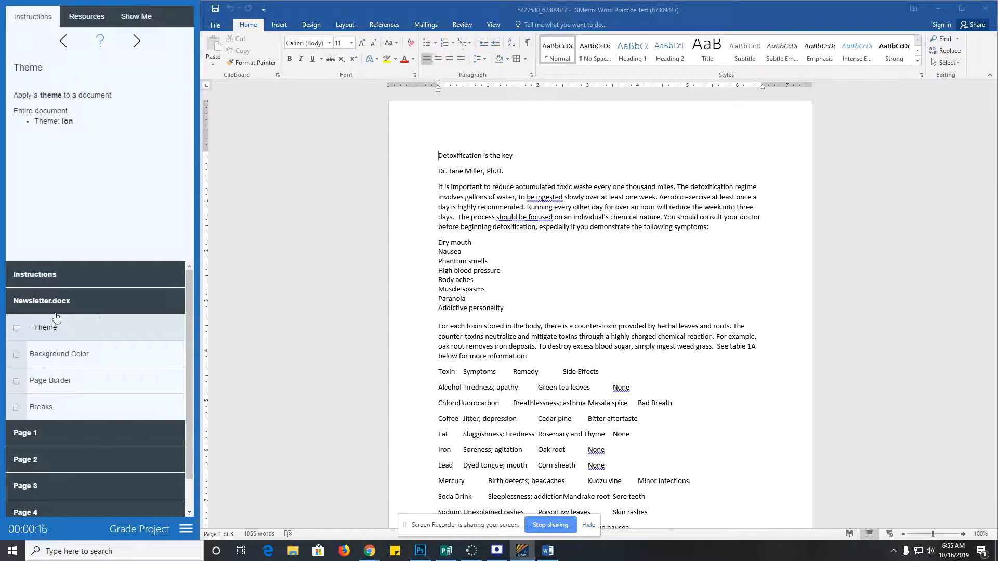
scroll(57, 317, "down", 1)
scroll(56, 317, "up", 1)
- Apply the Ion theme to the newsletter, check off Theme, and move to Background Color
left_click(519, 158)
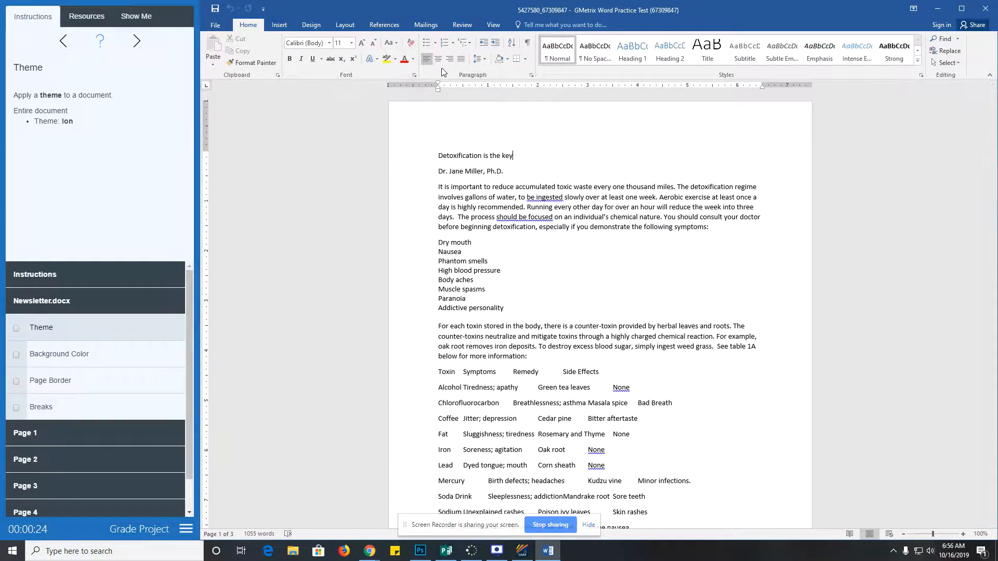
left_click(310, 25)
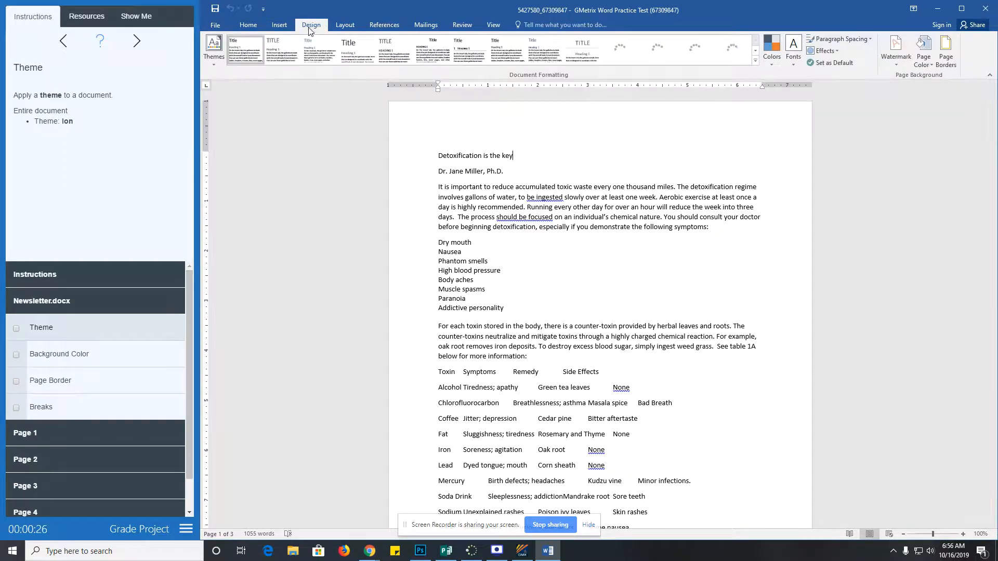
left_click(215, 65)
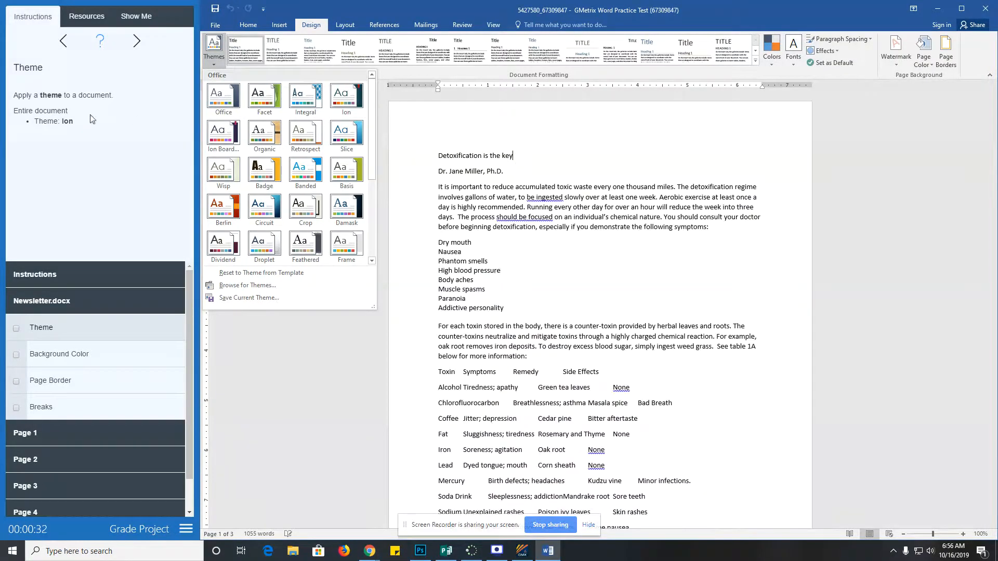
left_click(343, 104)
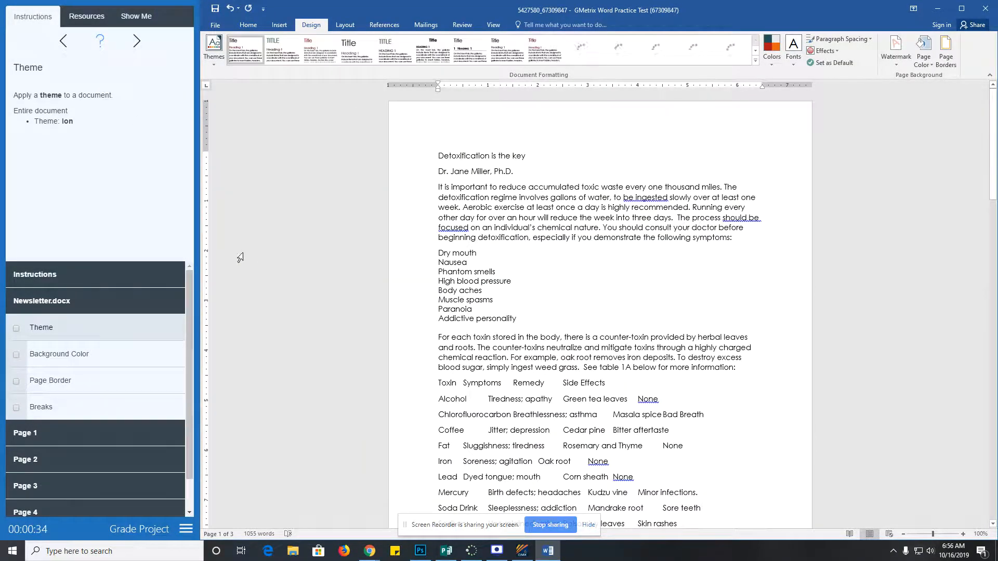
left_click(16, 328)
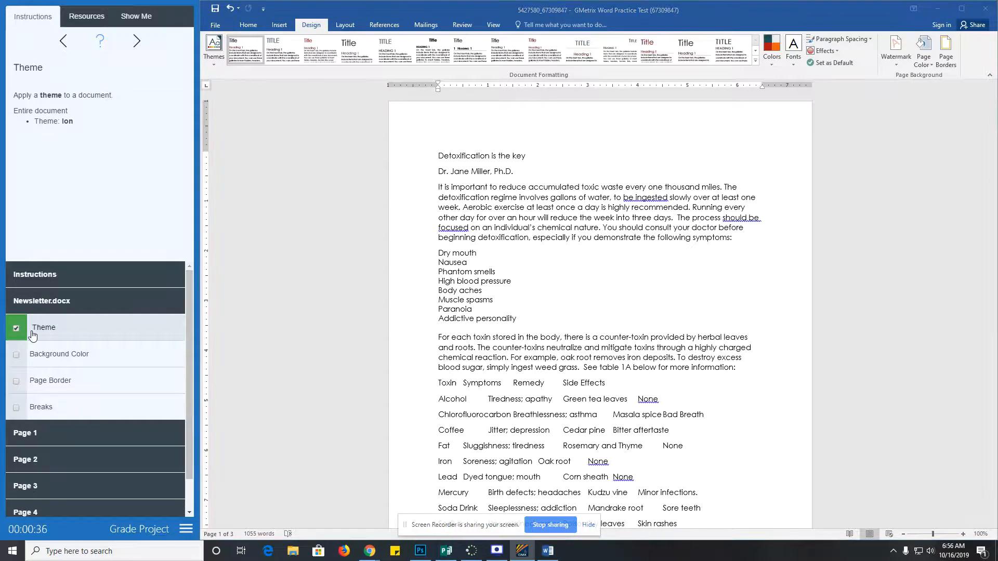
left_click(53, 356)
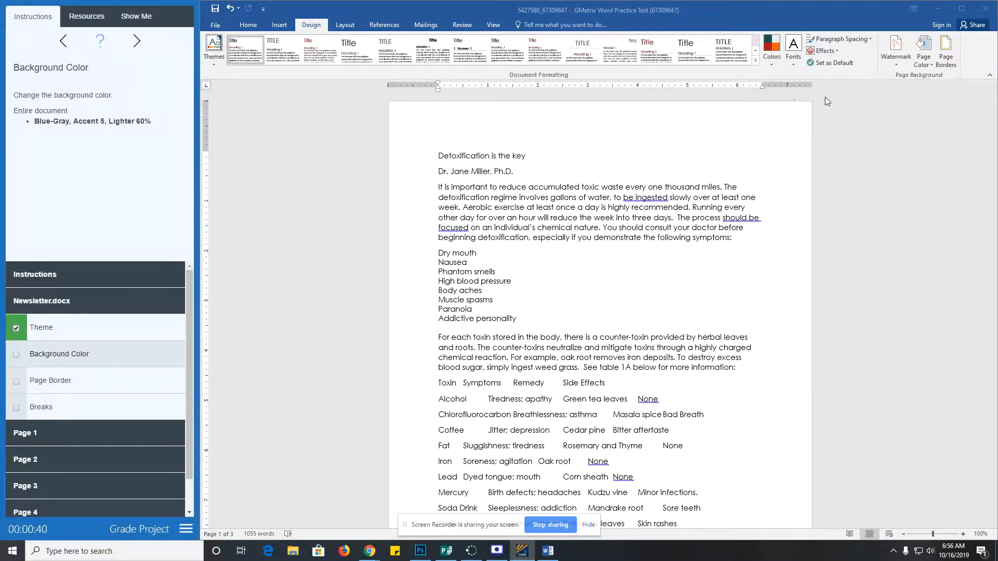
- Set the page colour to Blue-Gray, Accent 5, Lighter 60% and check off Background Color
left_click(925, 58)
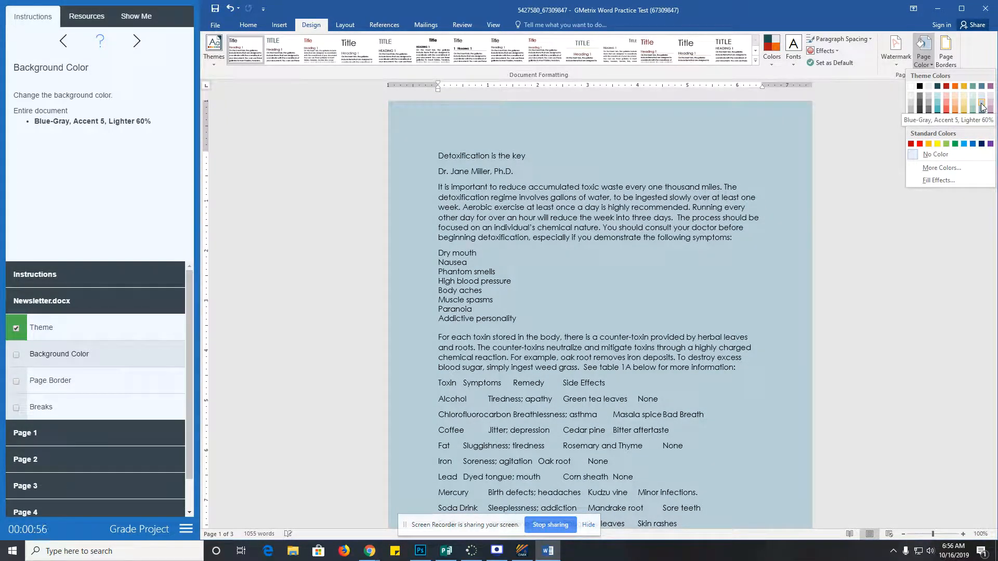
left_click(981, 106)
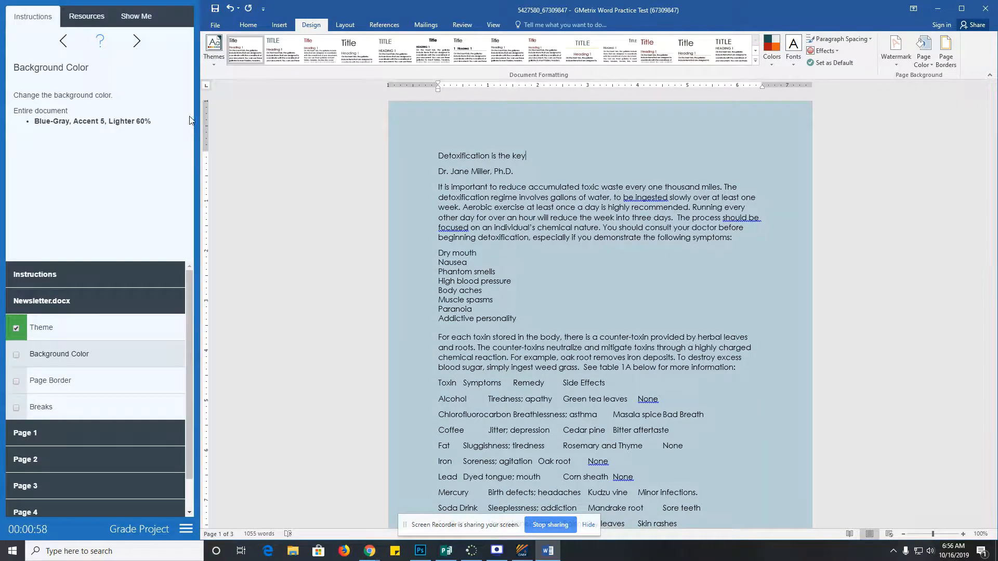
left_click(16, 356)
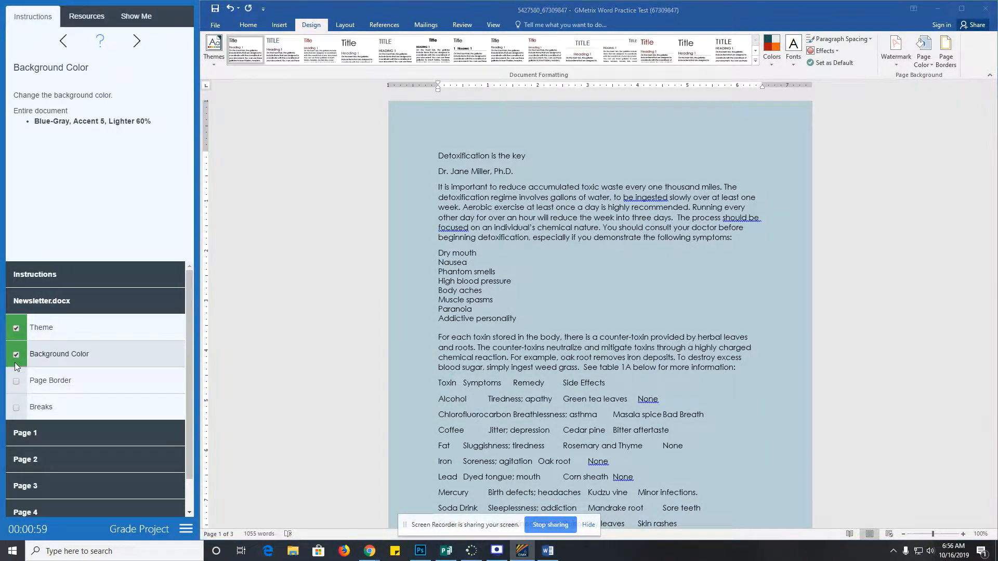
left_click(41, 384)
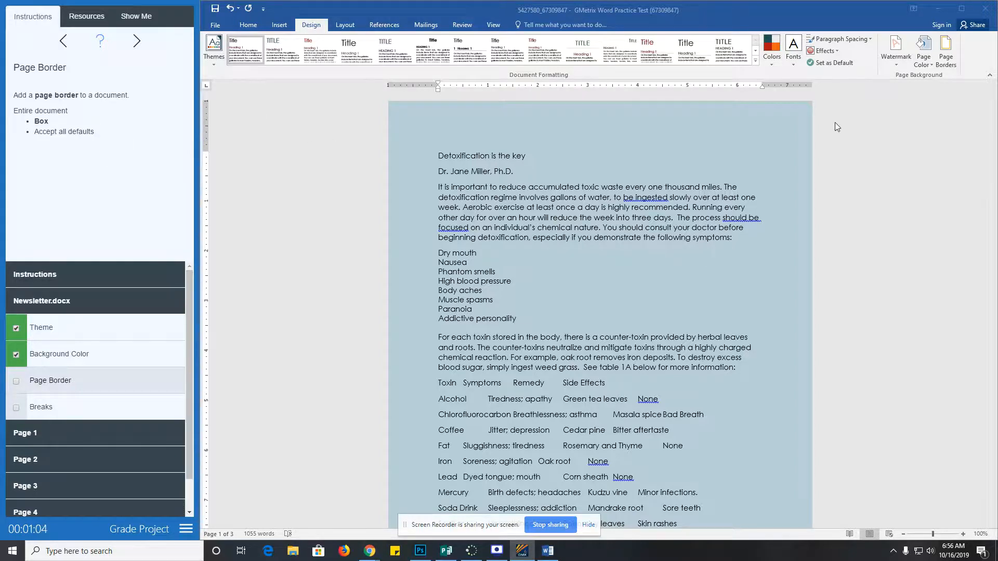
- Add a Box page border around the newsletter pages and check off Page Border
left_click(946, 58)
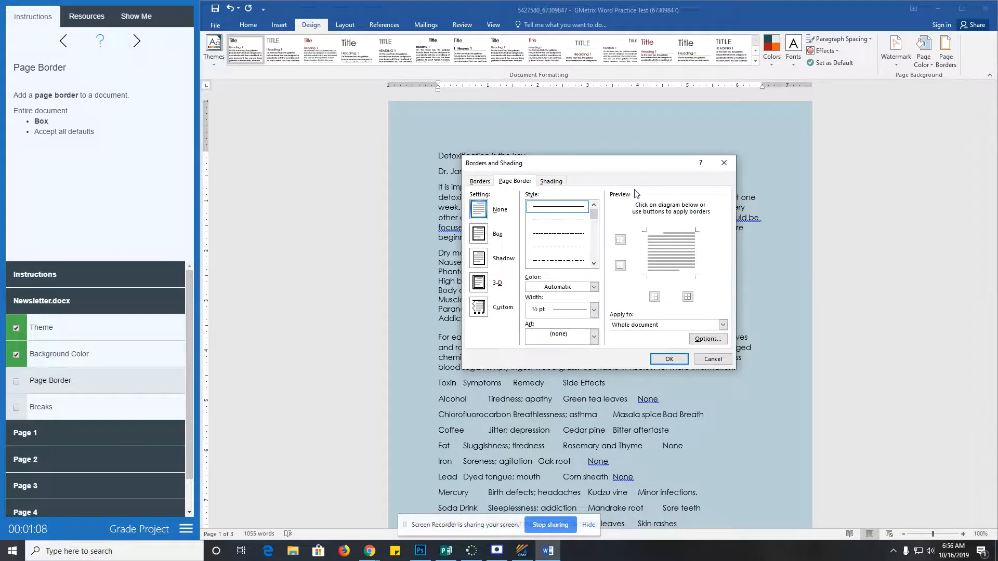
left_click(479, 235)
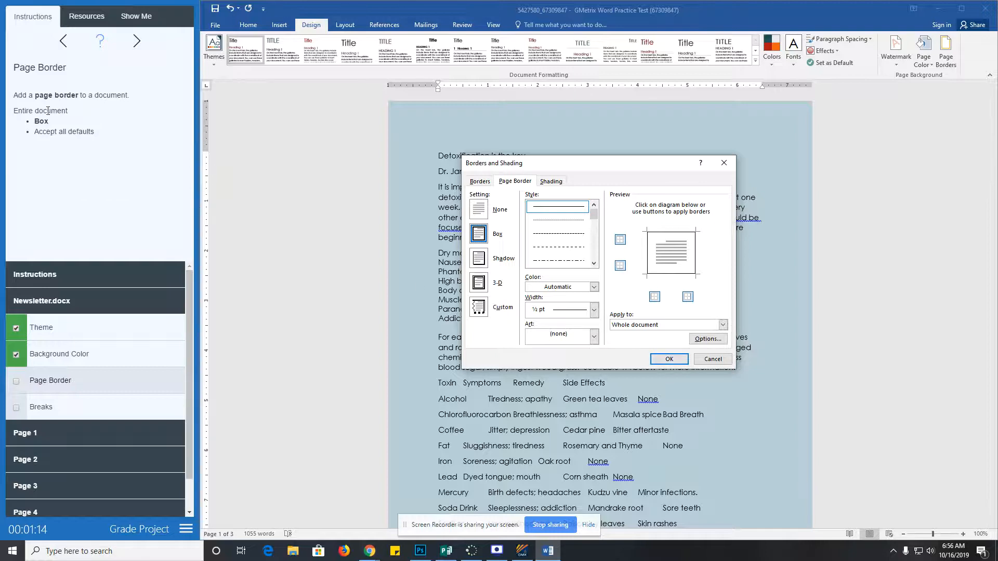
left_click(675, 359)
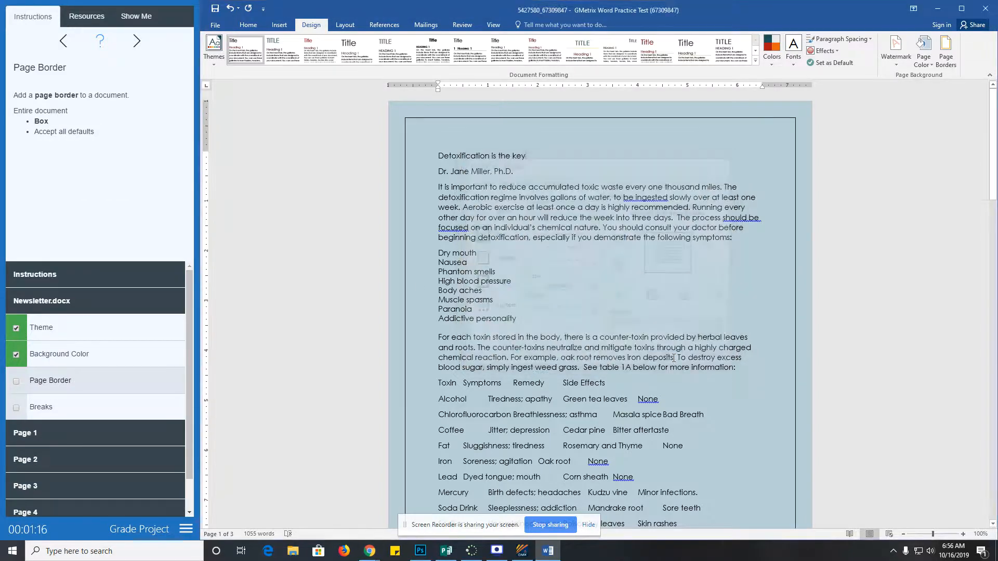
left_click(16, 383)
left_click(51, 408)
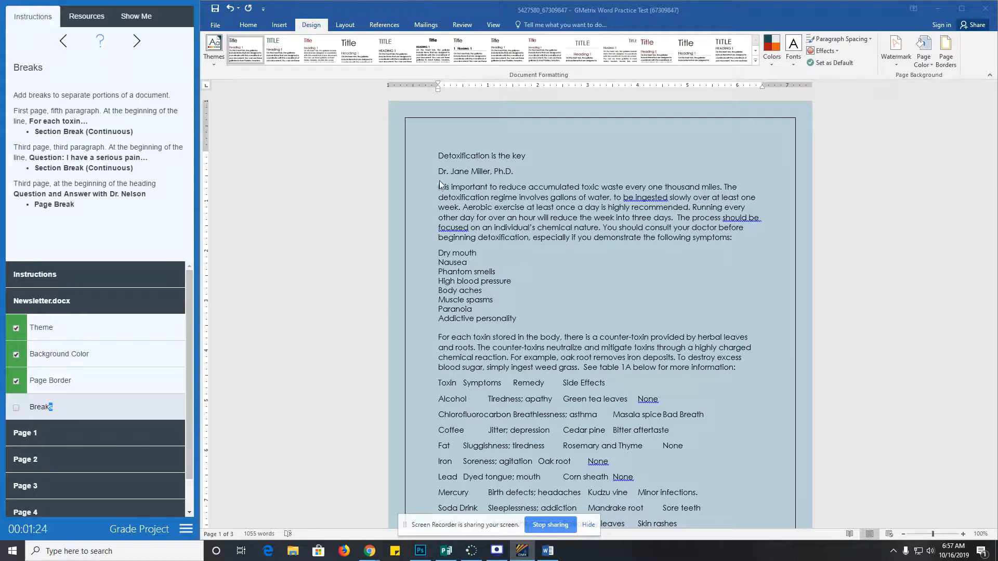
- Insert a continuous section break before 'For each toxin' and show formatting marks
left_click(439, 338)
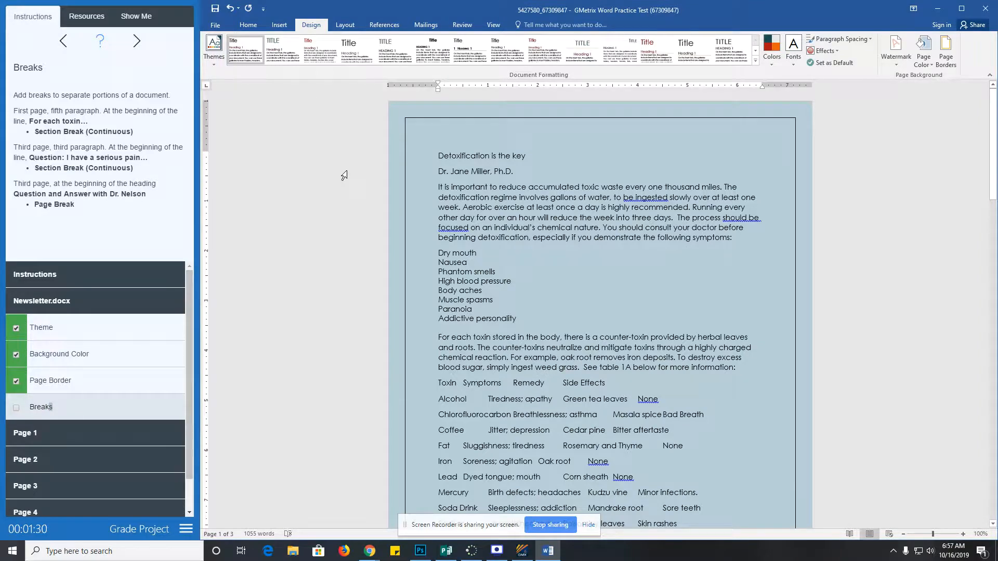
left_click(344, 27)
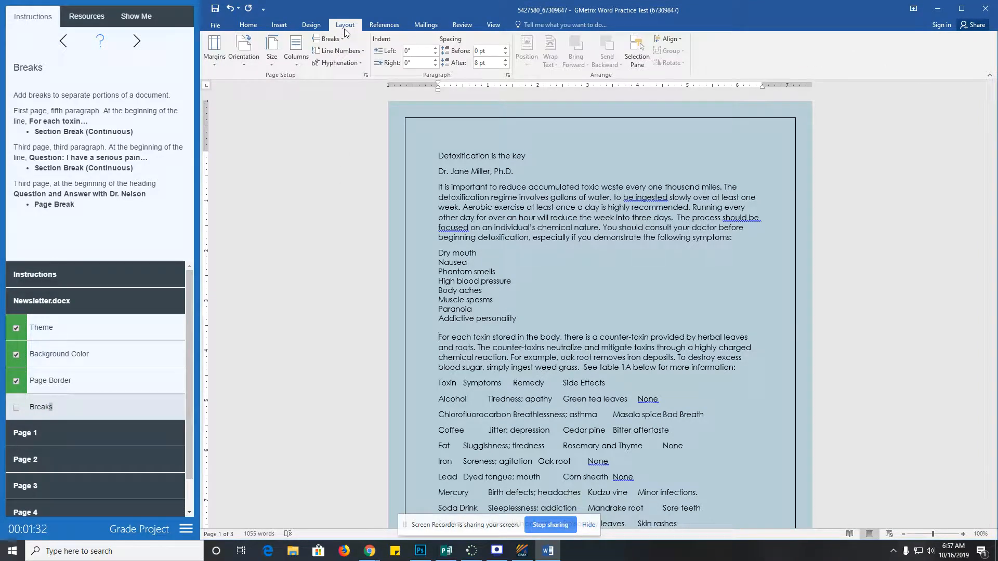
left_click(342, 40)
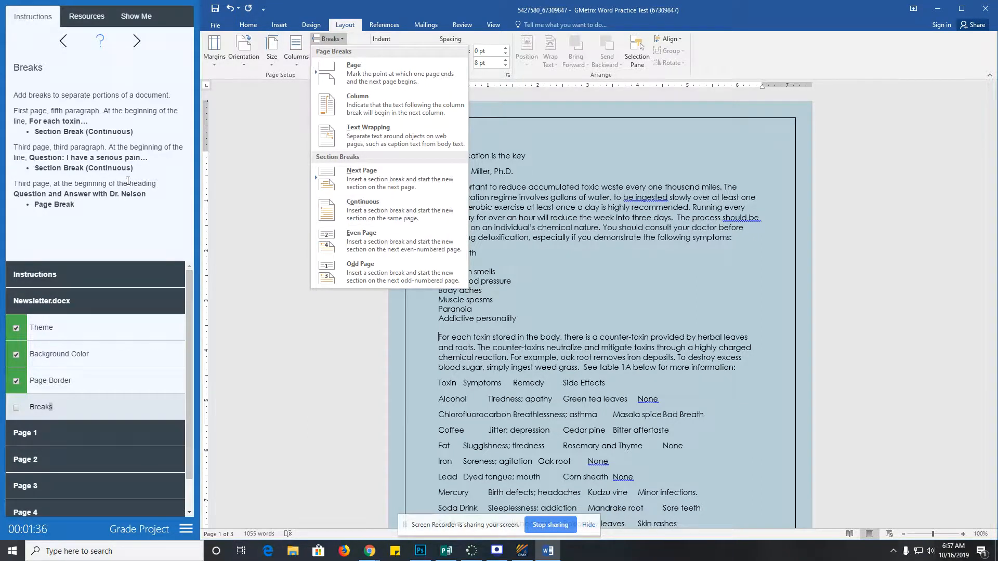
left_click(363, 213)
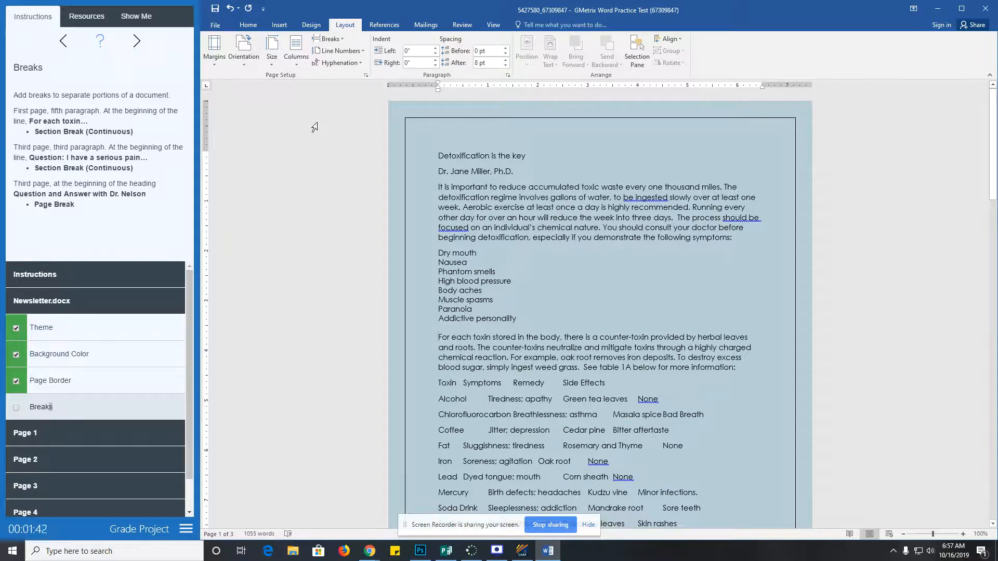
left_click(248, 25)
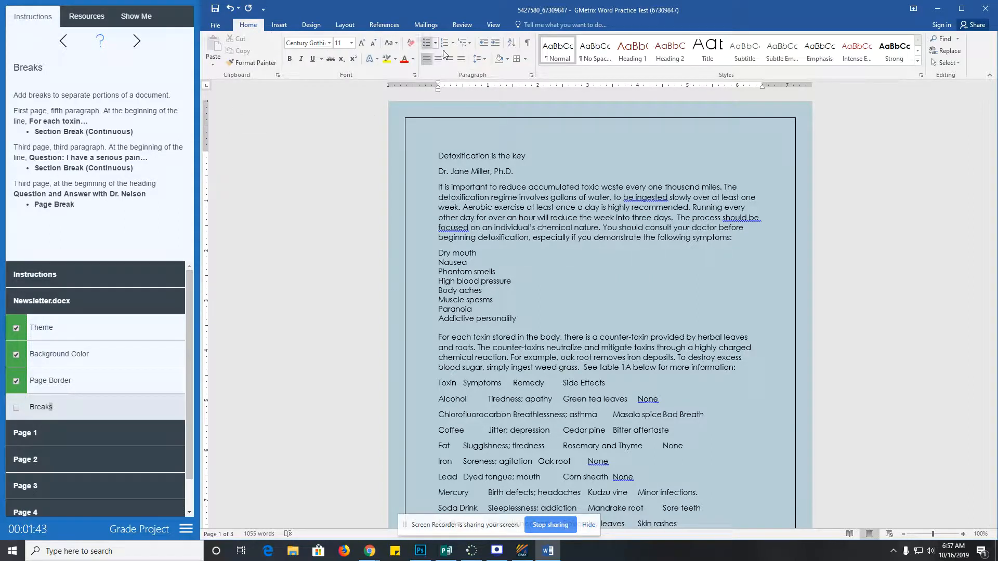
left_click(527, 47)
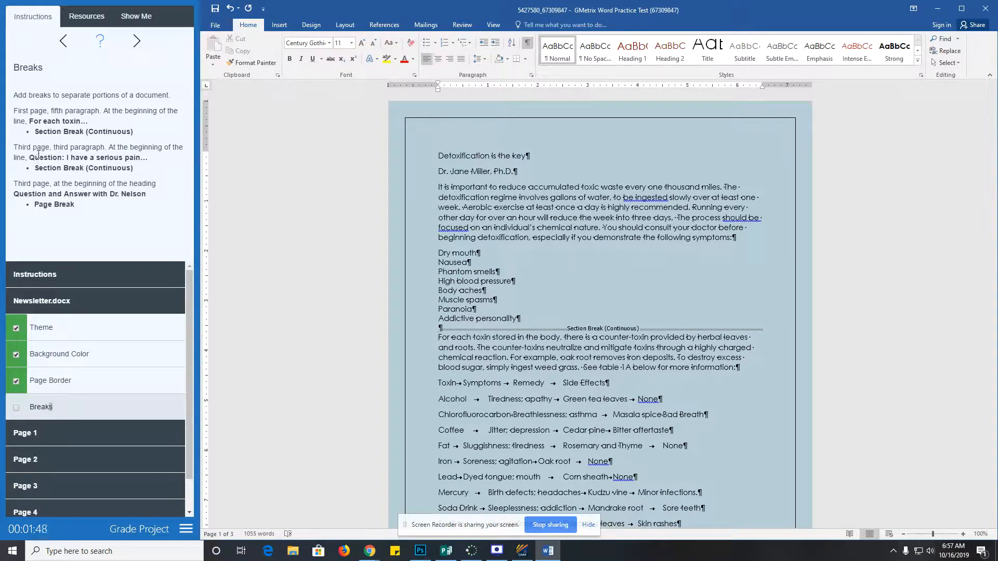
scroll(399, 262, "down", 15)
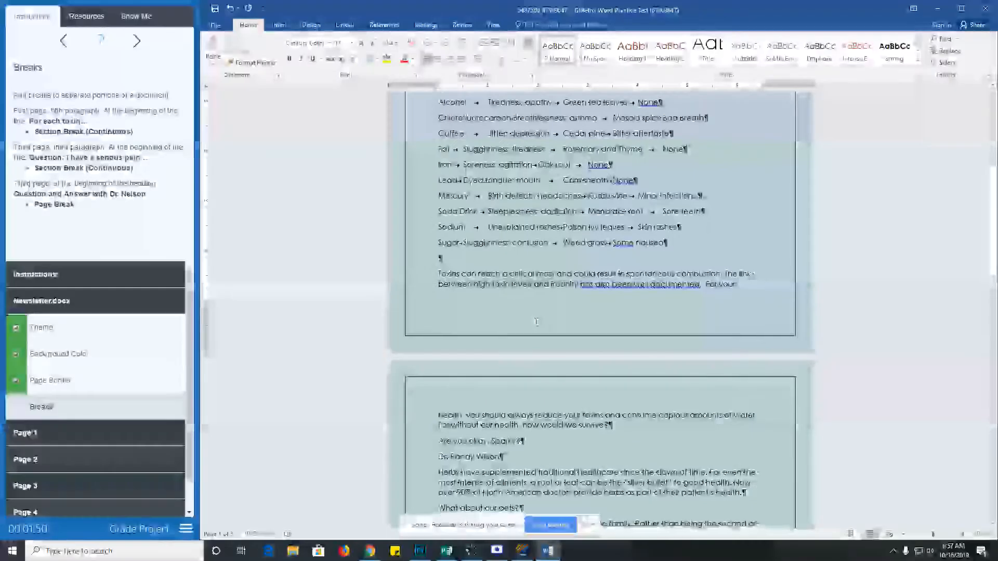
scroll(534, 338, "down", 12)
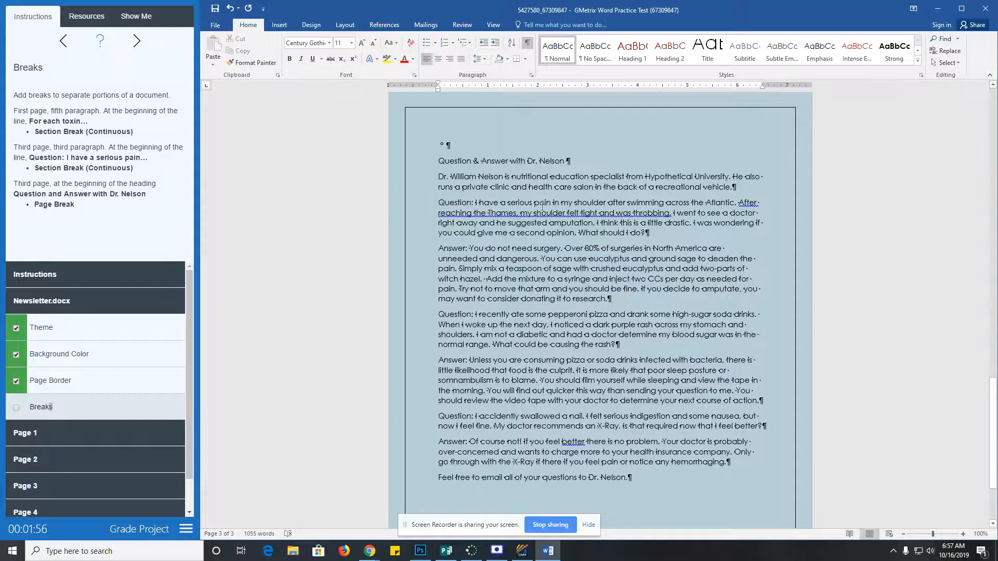
- Add a continuous break after the paragraph and a page break before the Question & Answer heading
left_click(440, 202)
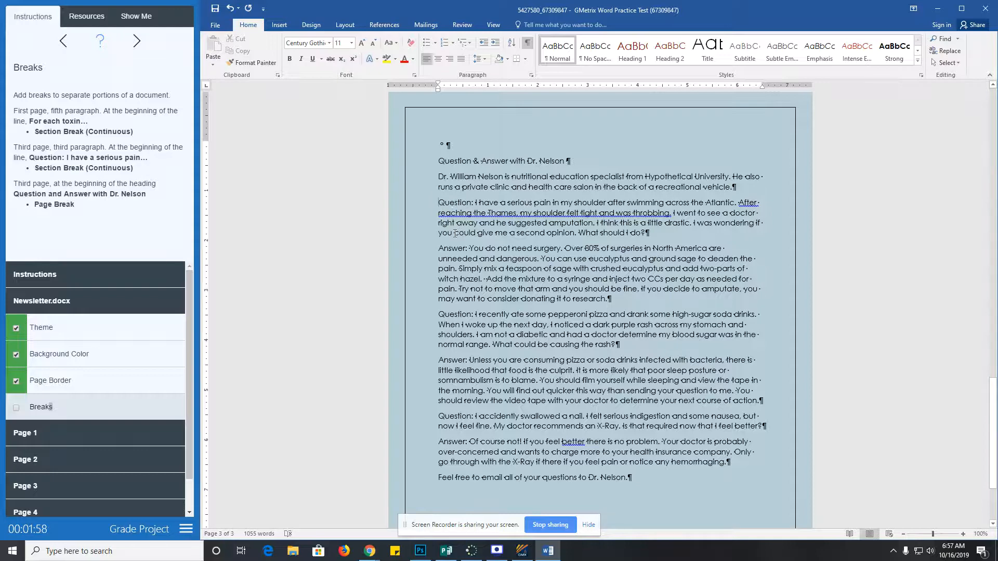
left_click(345, 25)
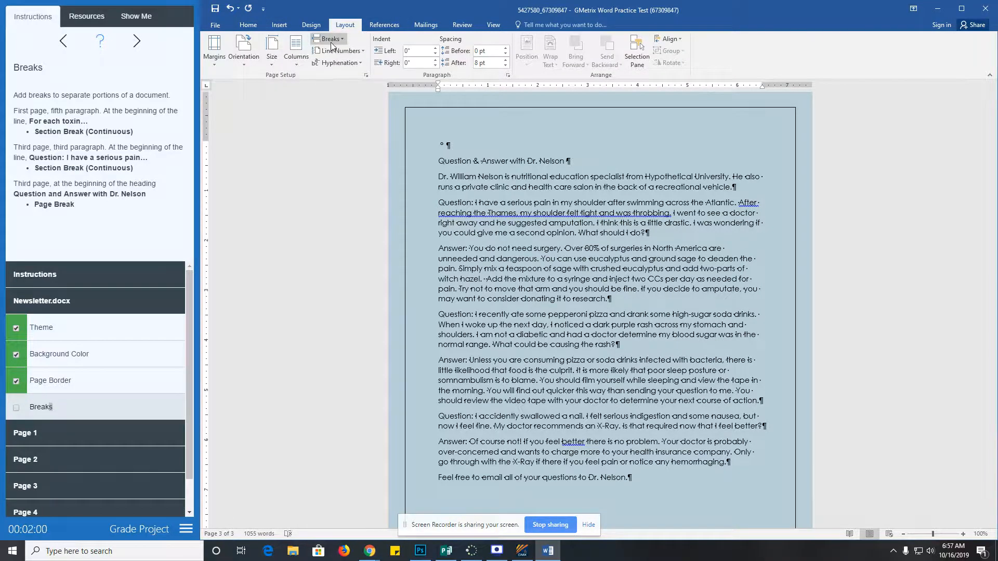
left_click(329, 39)
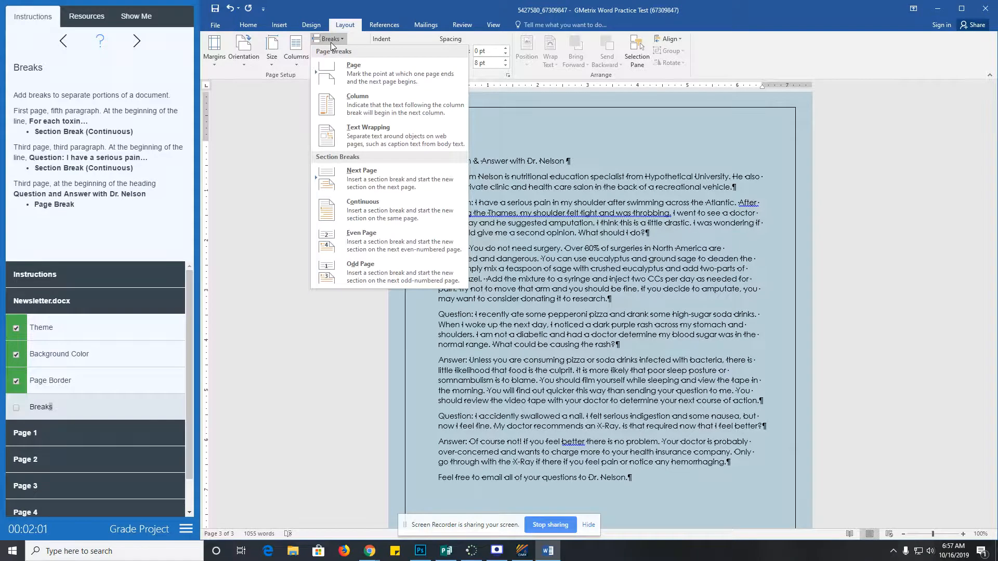
left_click(384, 202)
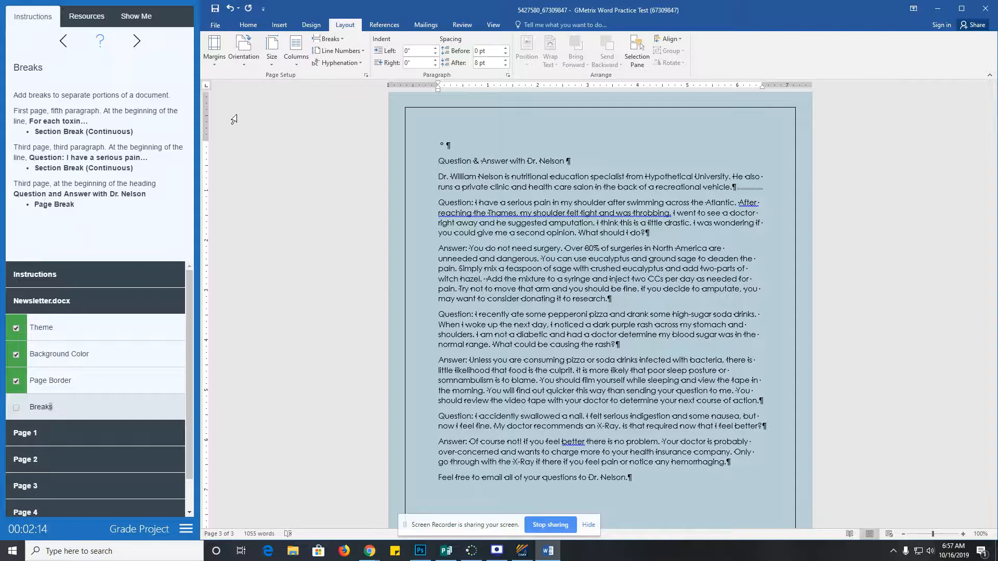
left_click(328, 38)
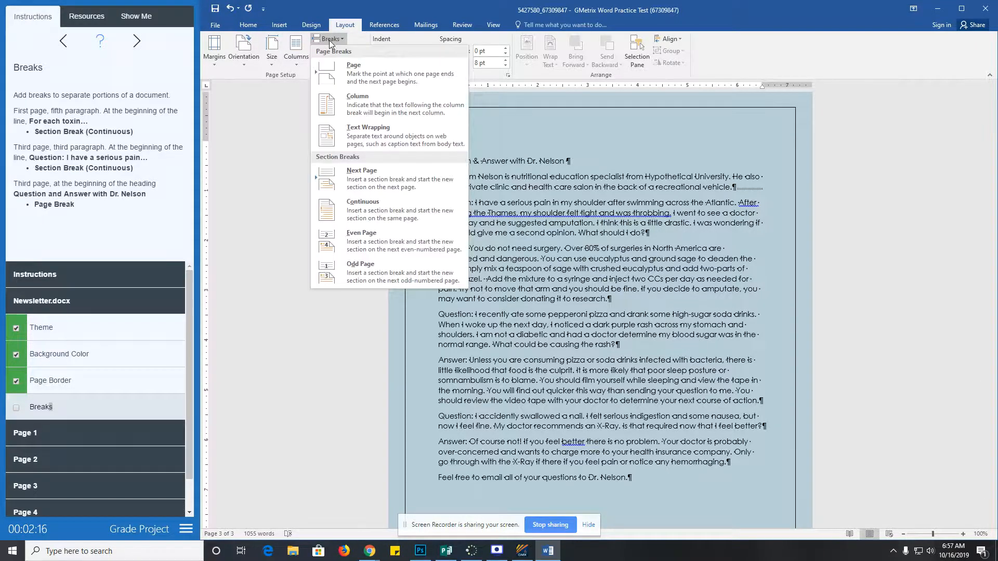
left_click(365, 80)
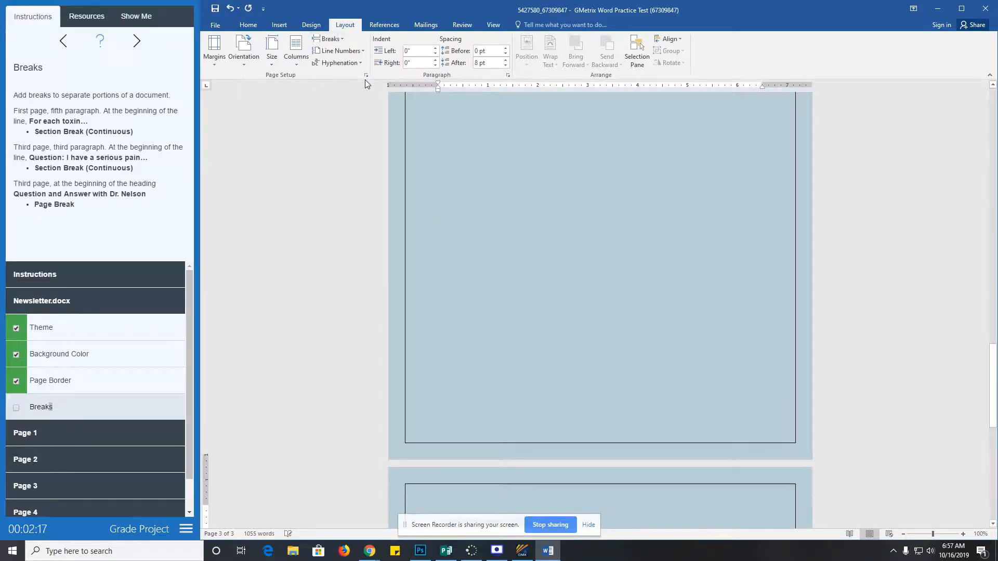
scroll(609, 399, "down", 4)
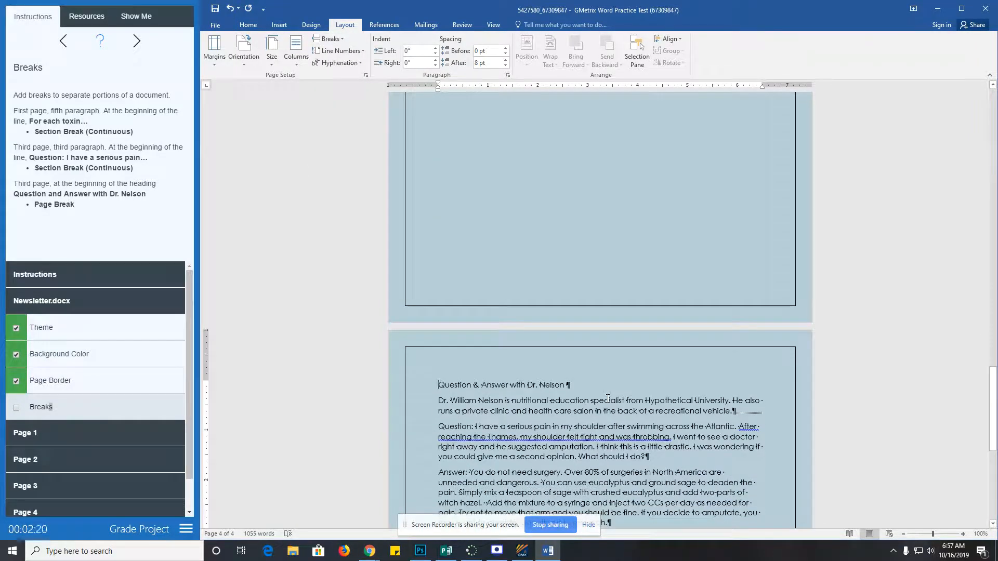
left_click(17, 407)
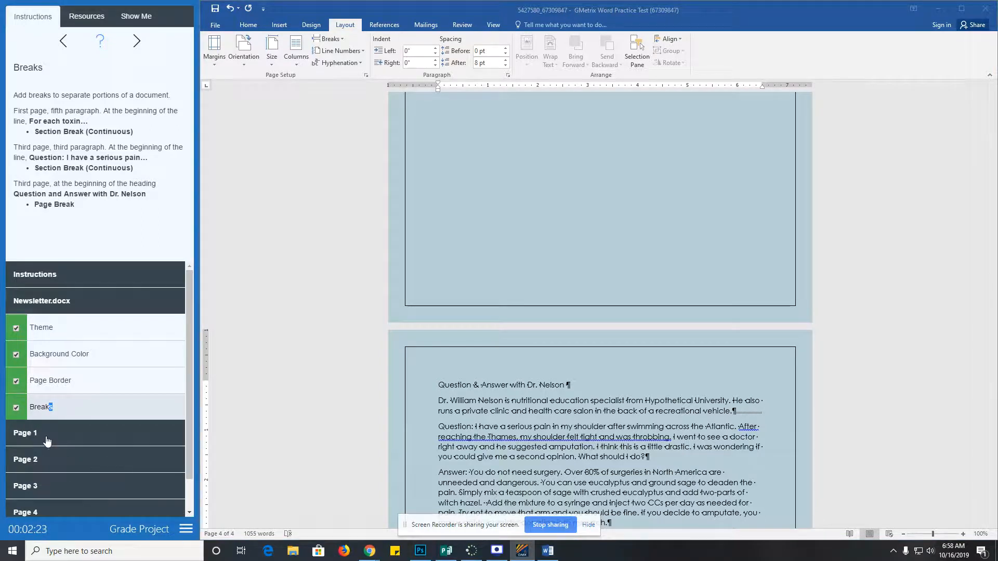
- Expand the Page 1 task group and show the Orientation task instructions
left_click(46, 435)
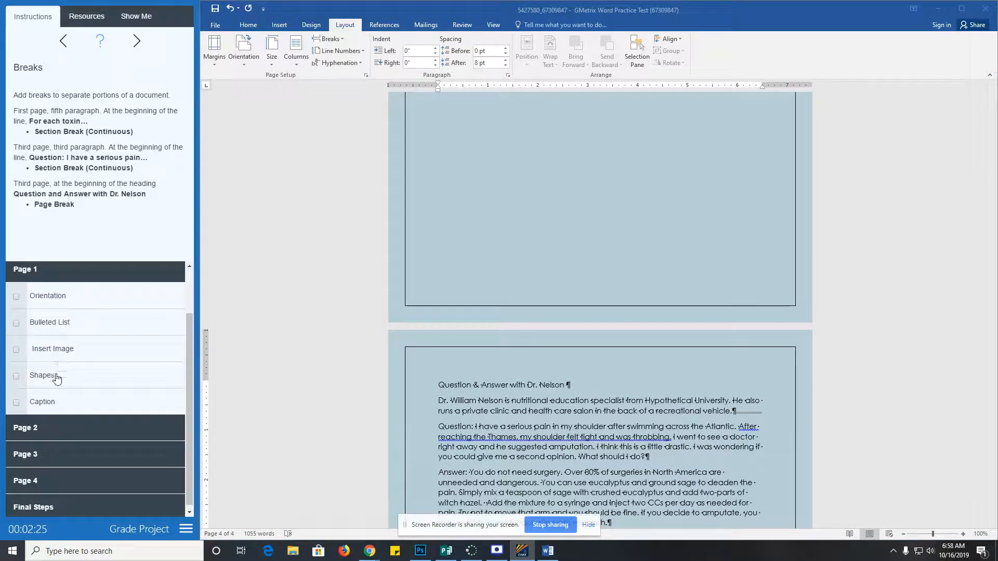
left_click_drag(990, 450, 993, 120)
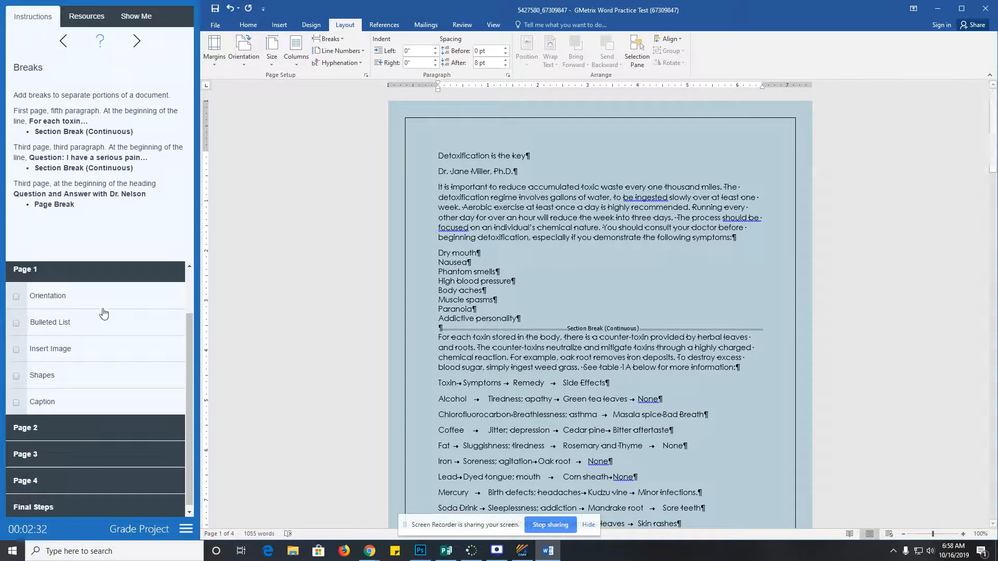
left_click(50, 301)
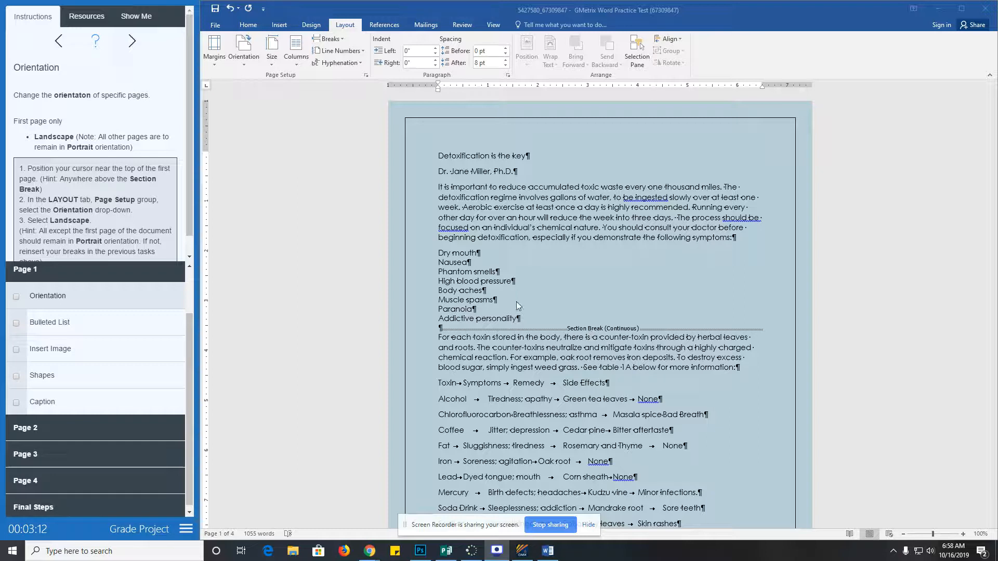
- Make the first page landscape while later pages stay portrait, and check off Orientation
left_click(466, 209)
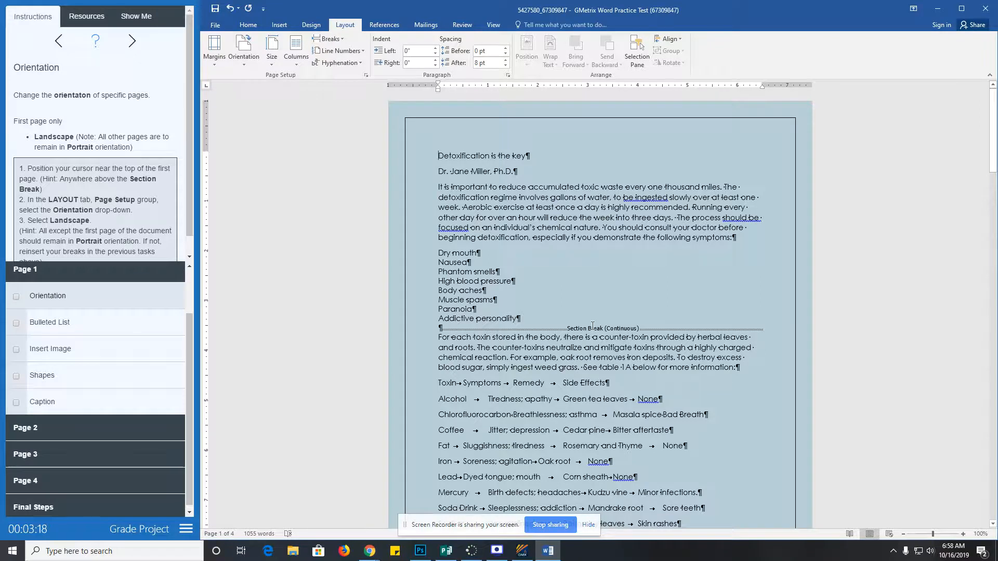
left_click(241, 57)
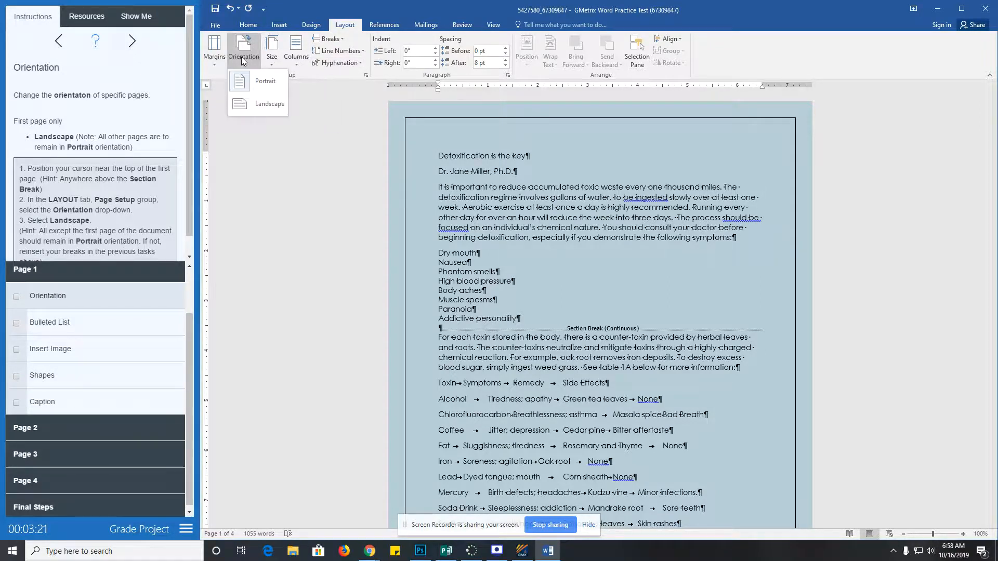
left_click(279, 104)
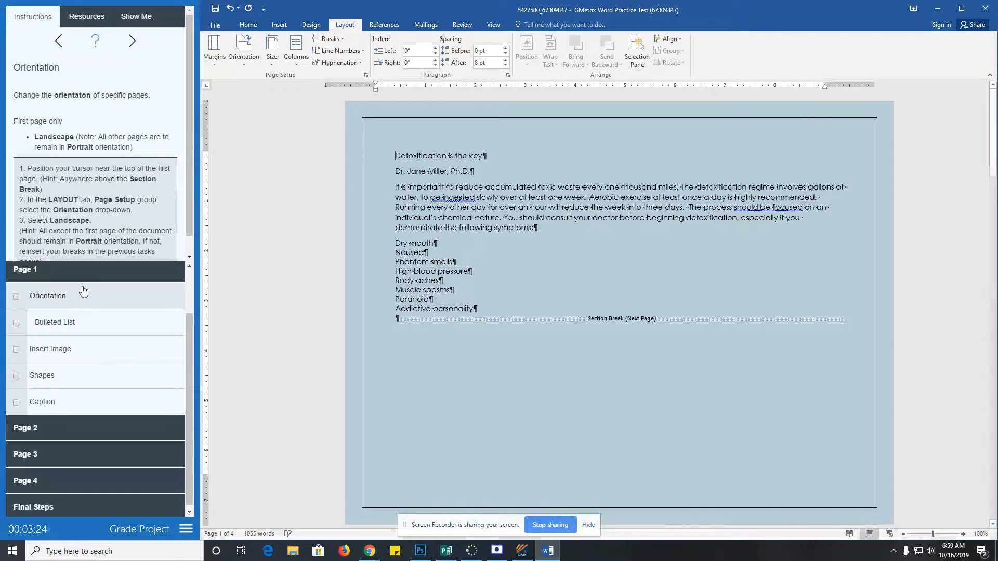
scroll(450, 388, "down", 2)
scroll(449, 387, "down", 4)
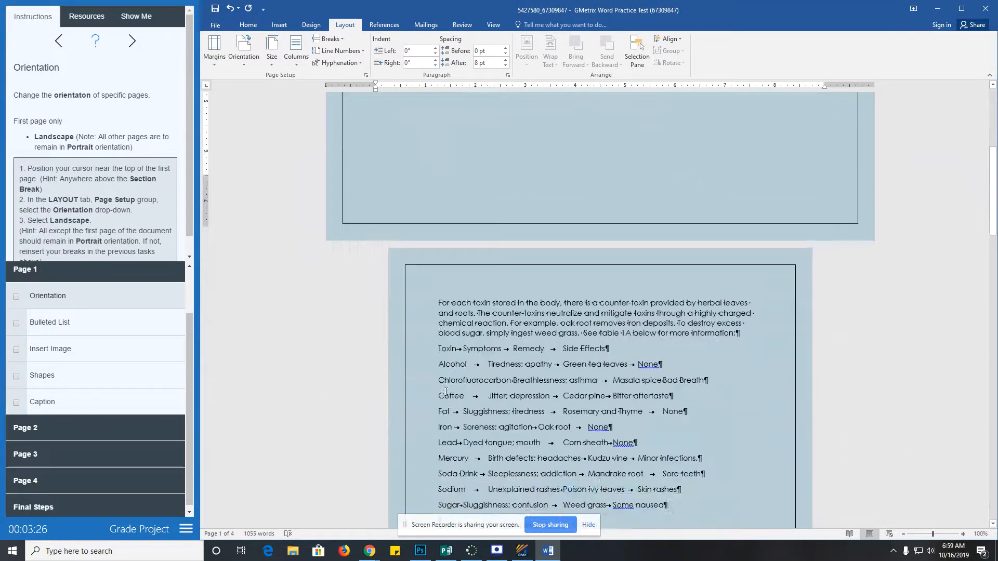
scroll(519, 341, "up", 5)
scroll(518, 341, "down", 4)
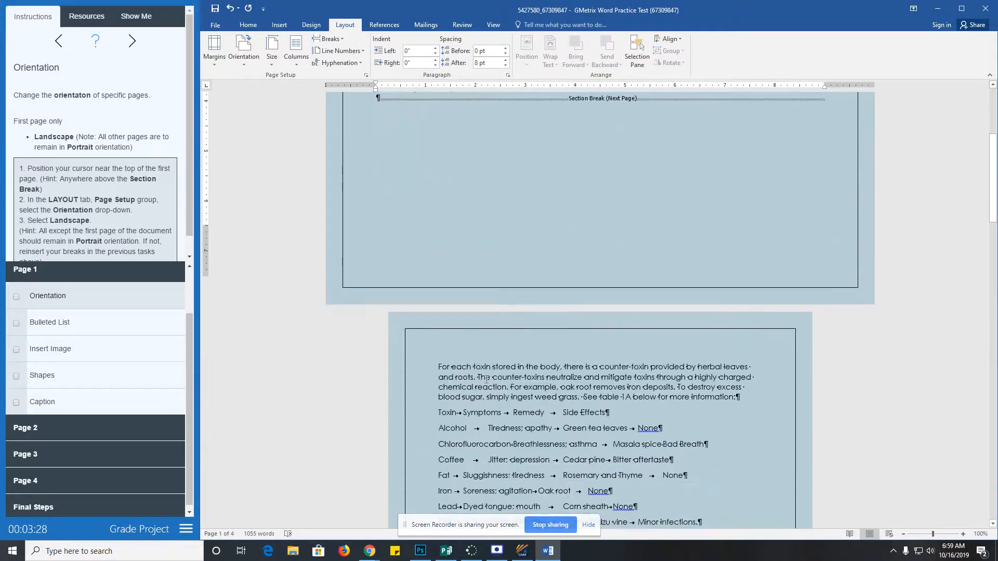
left_click(16, 297)
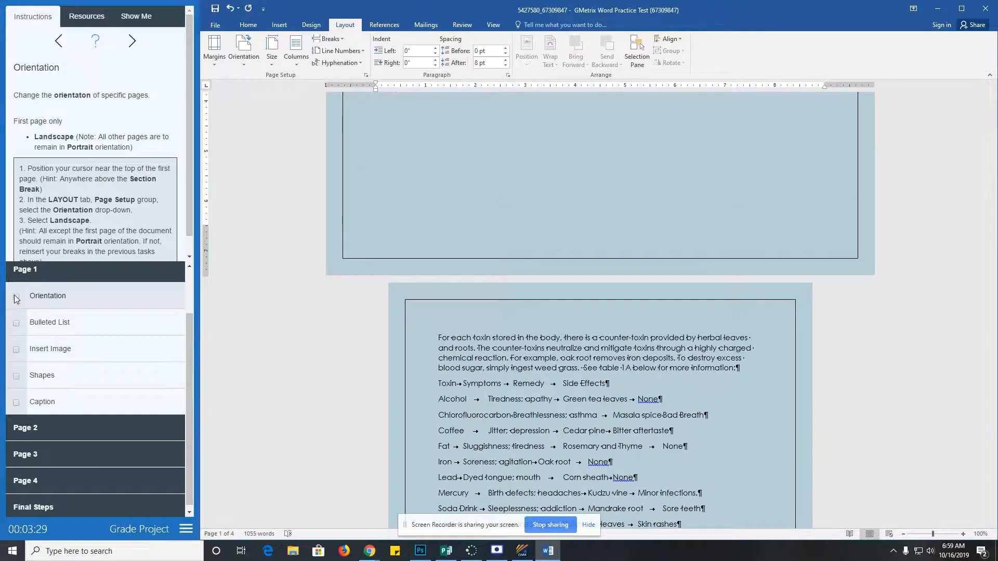
- Apply checkmark bullets to the eight symptom lines from Dry mouth to Addictive personality
left_click(42, 327)
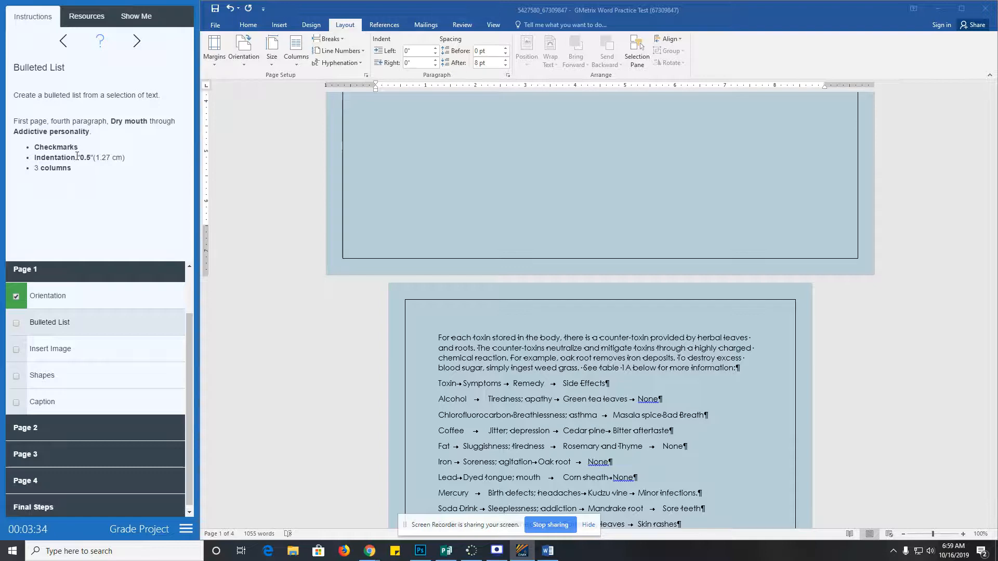
scroll(449, 192, "up", 2)
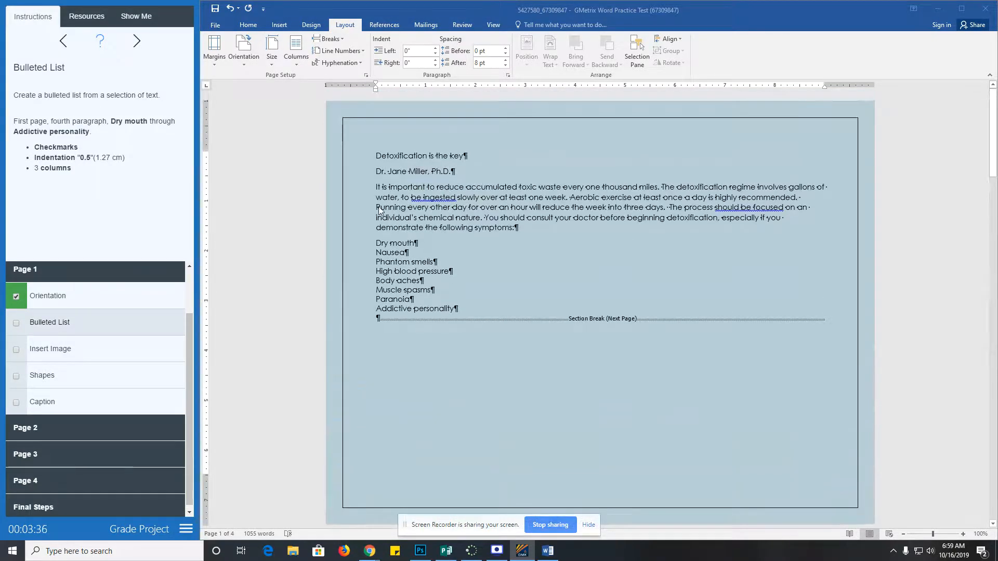
left_click(377, 245)
left_click_drag(376, 244, 460, 309)
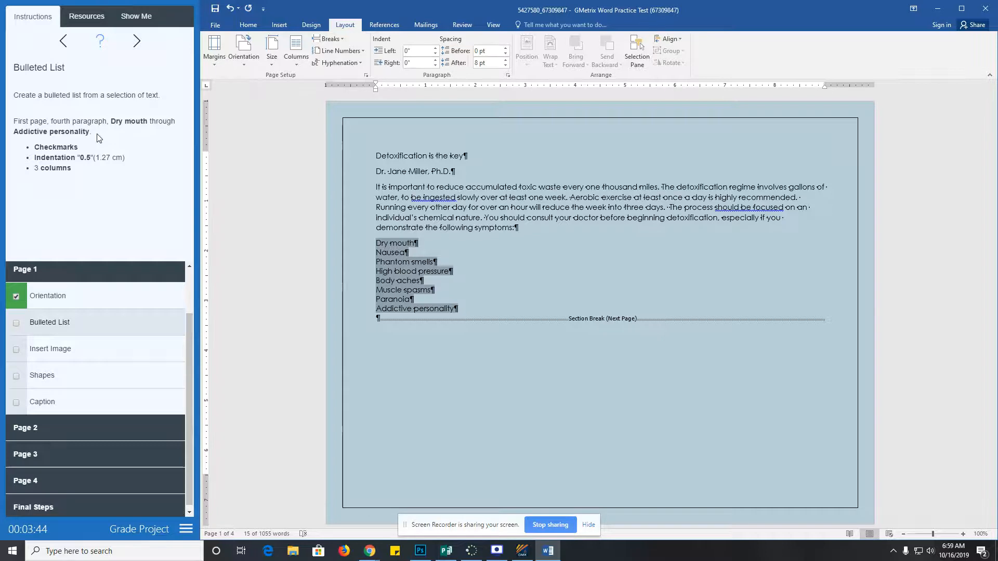
left_click(248, 25)
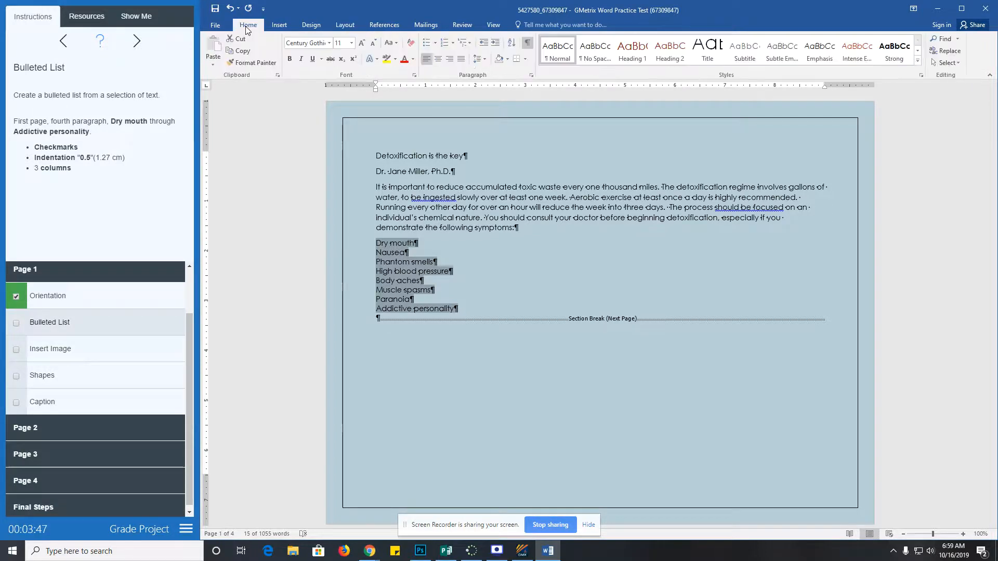
left_click(436, 44)
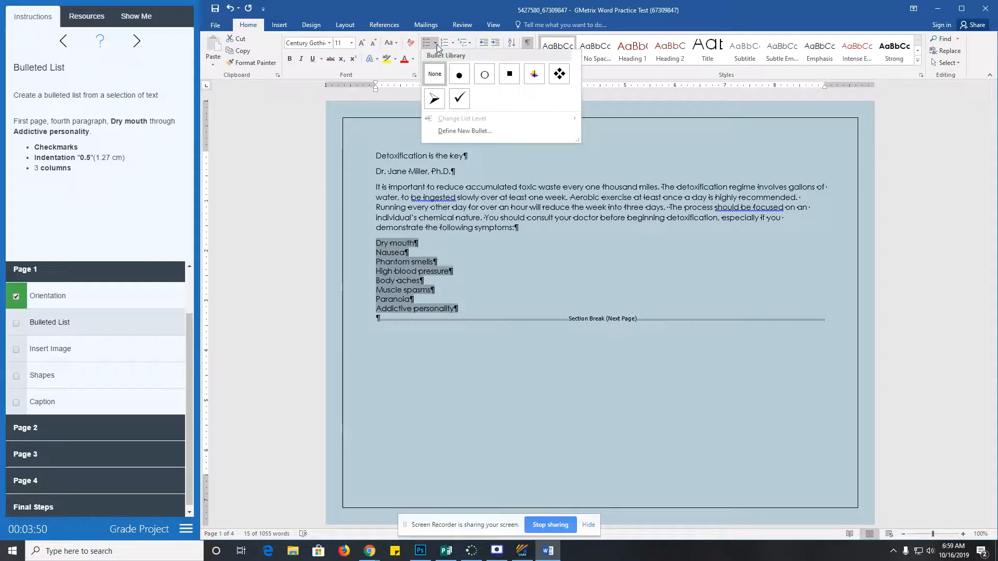
left_click(460, 99)
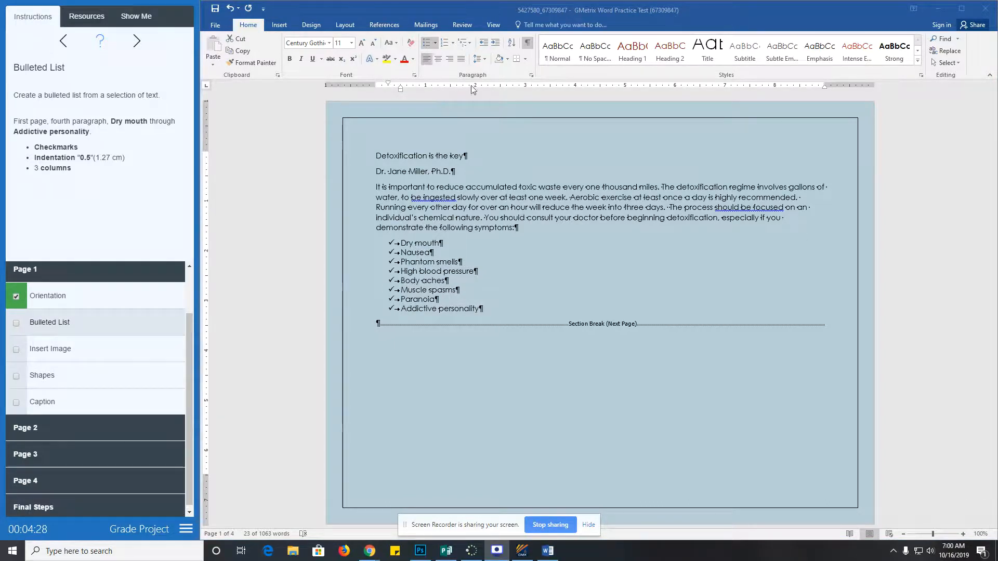
- Give the checkmark list a 0.5" left indent in the Paragraph dialog
left_click(535, 77)
left_click(531, 75)
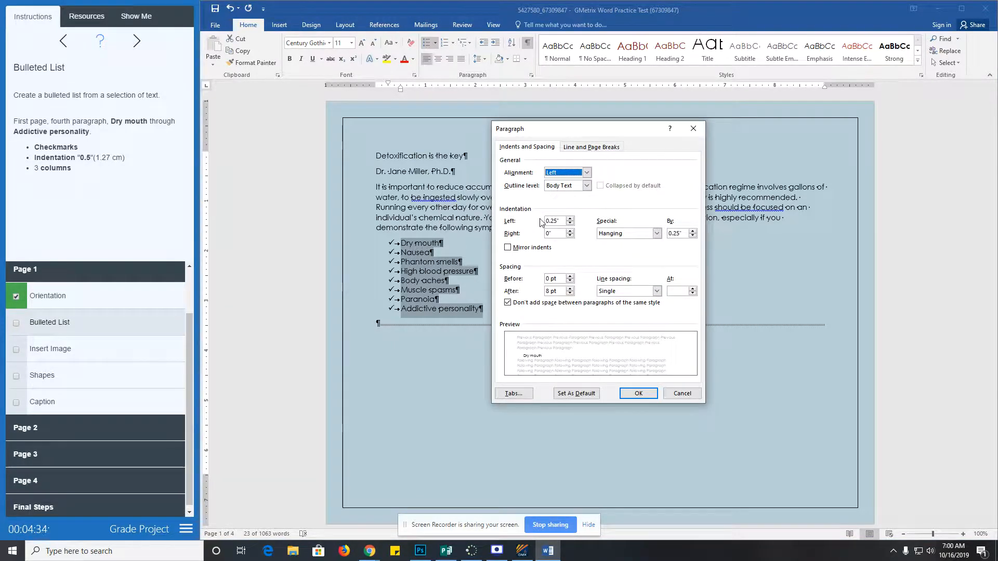
left_click(570, 220)
left_click(638, 393)
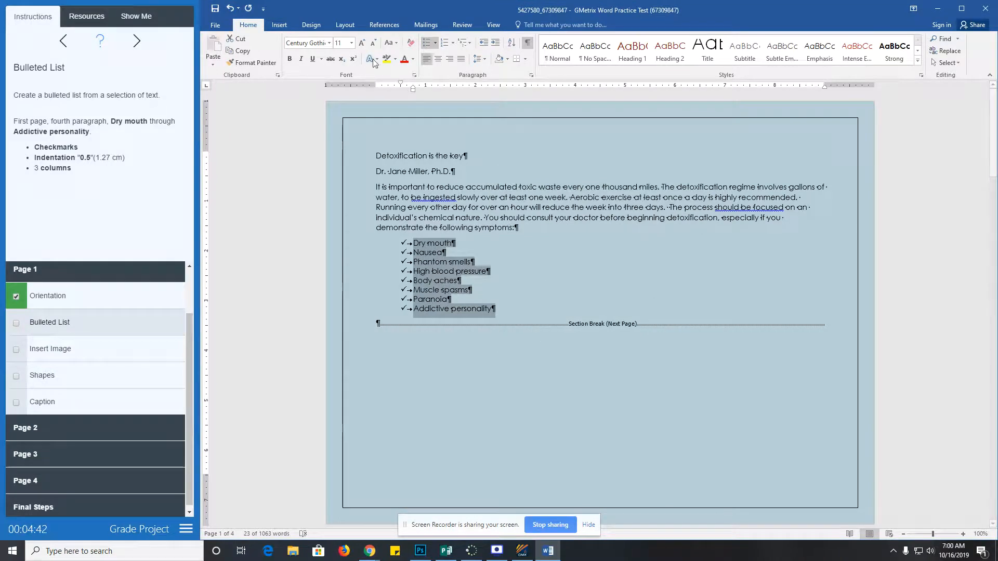
- Lay the checkmark list out in three columns and check off Bulleted List
left_click(343, 27)
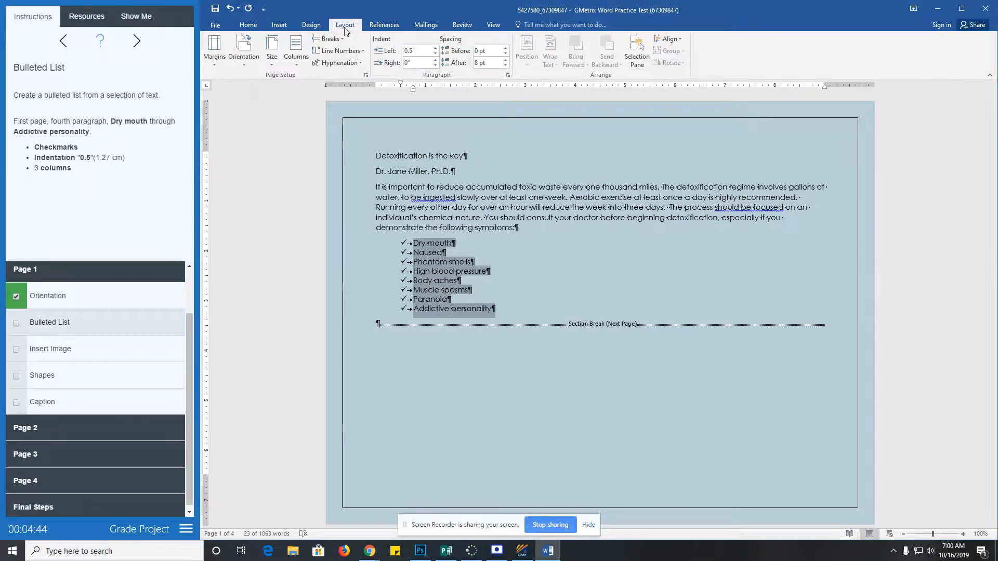
left_click(294, 56)
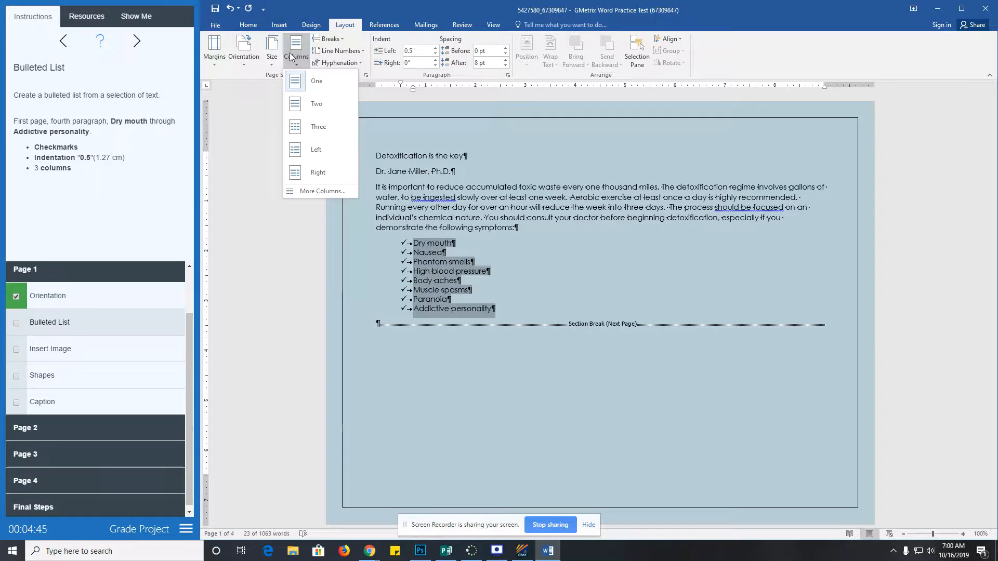
left_click(308, 126)
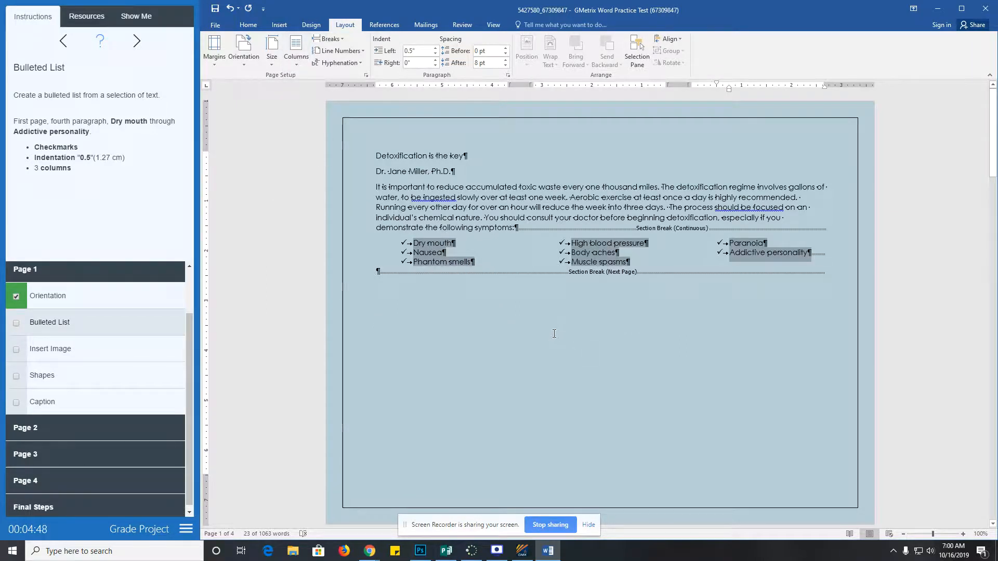
left_click(17, 323)
left_click(57, 352)
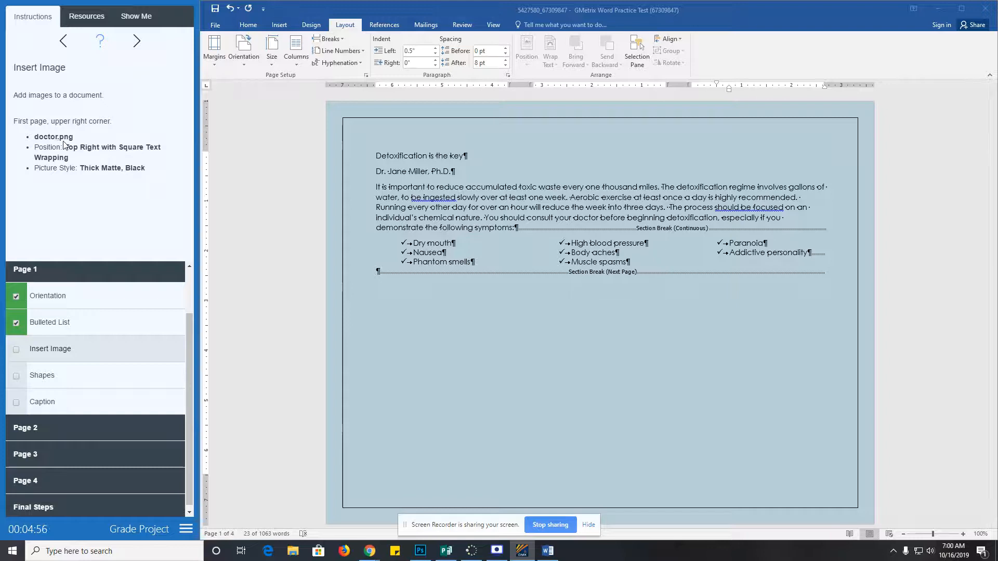
- Insert the doctor picture from Documents > GMetrixTemplates after the title line
left_click(764, 158)
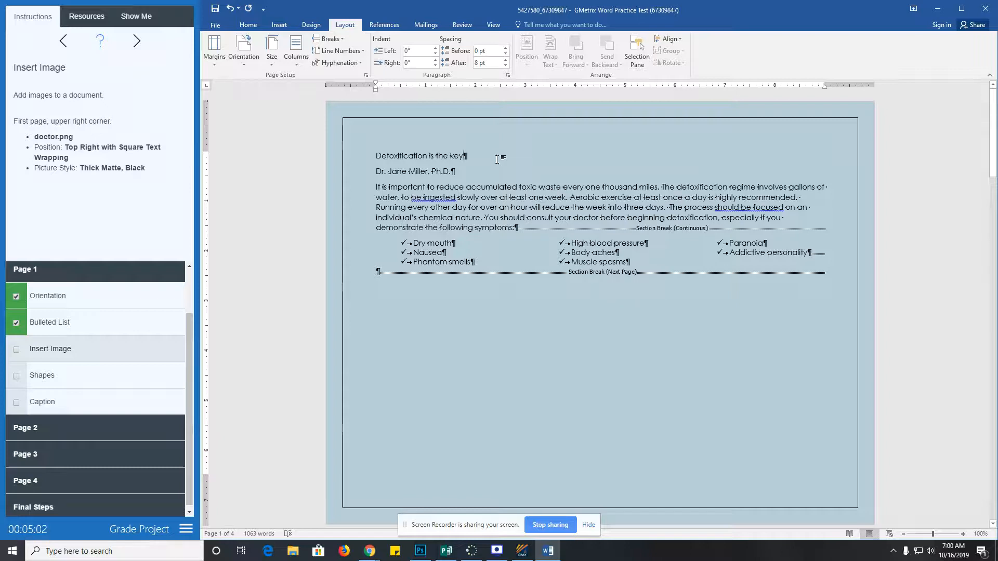
left_click(286, 29)
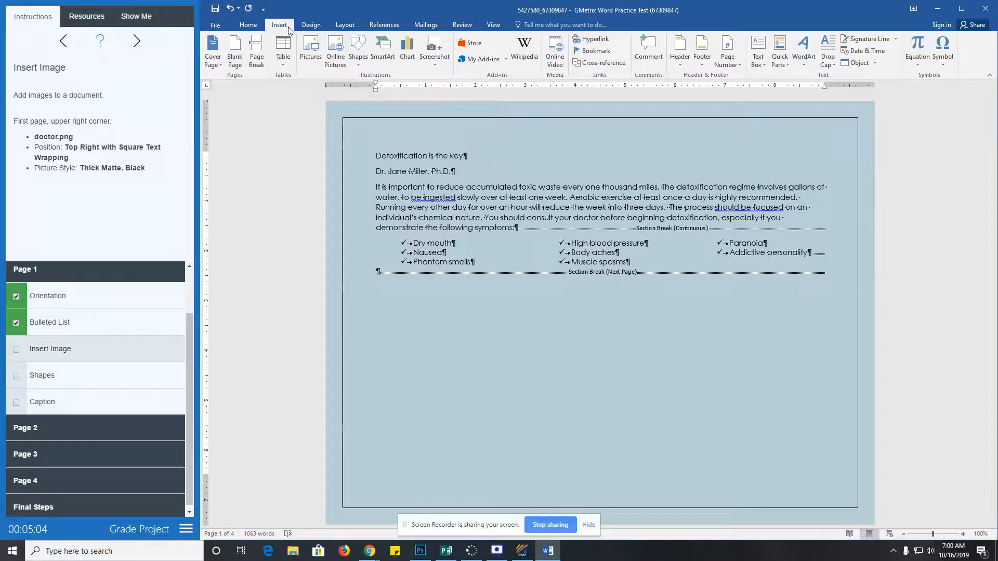
left_click(318, 54)
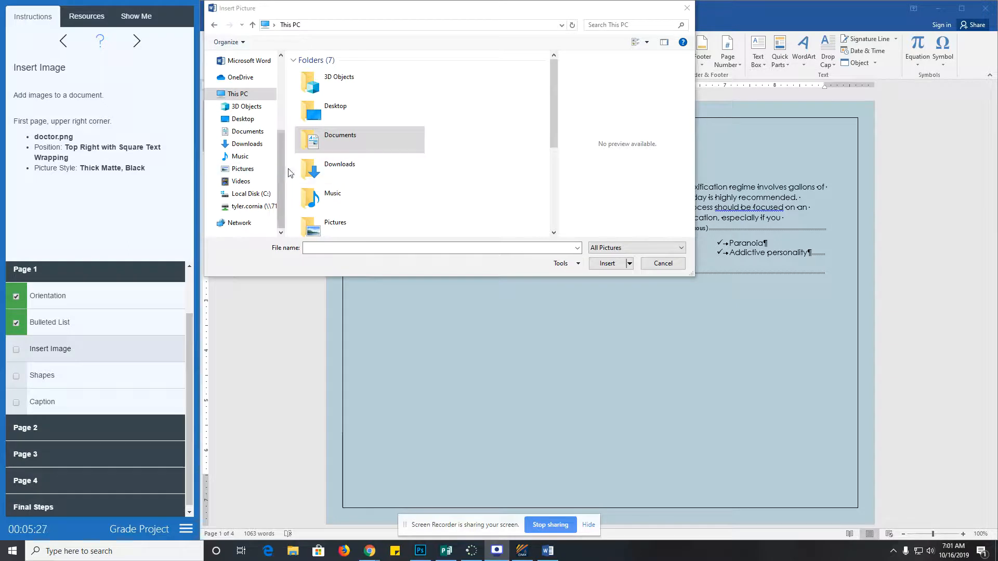
left_click(247, 131)
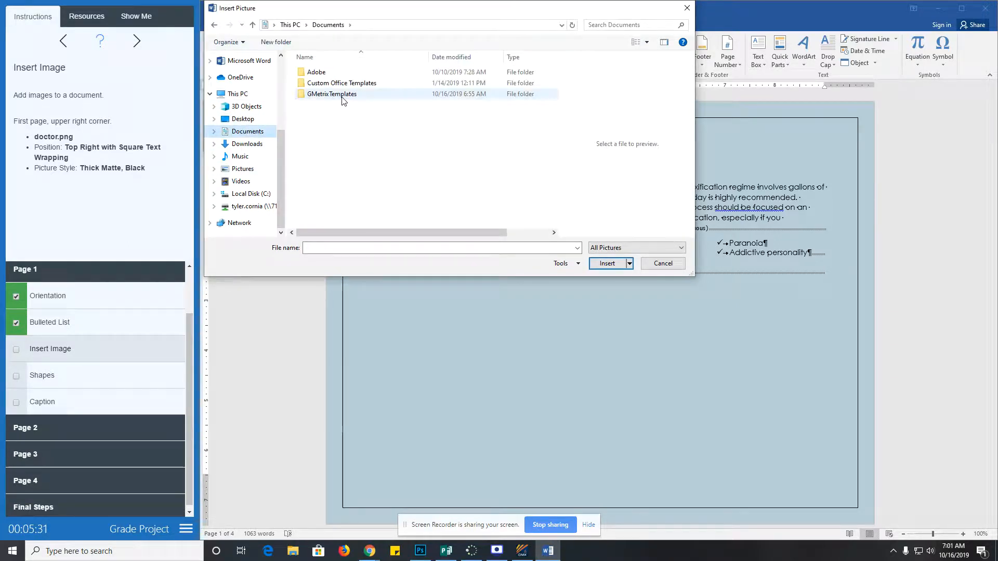
double_click(333, 94)
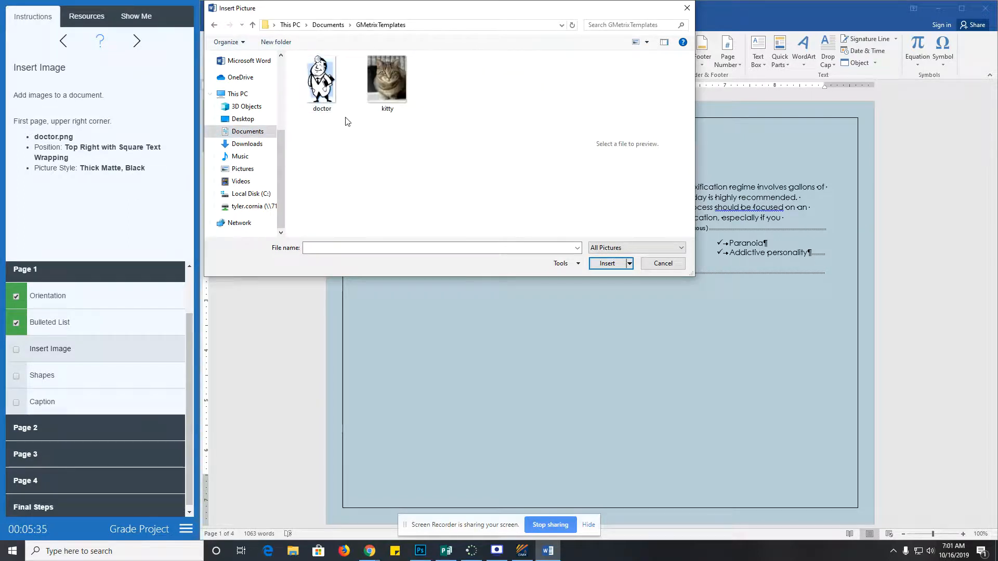
left_click(329, 102)
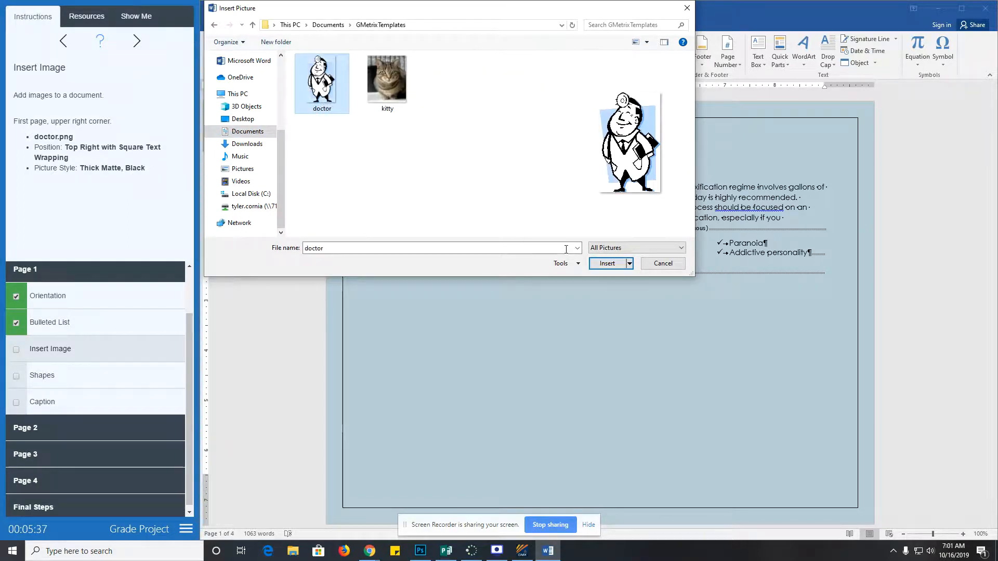
left_click(607, 264)
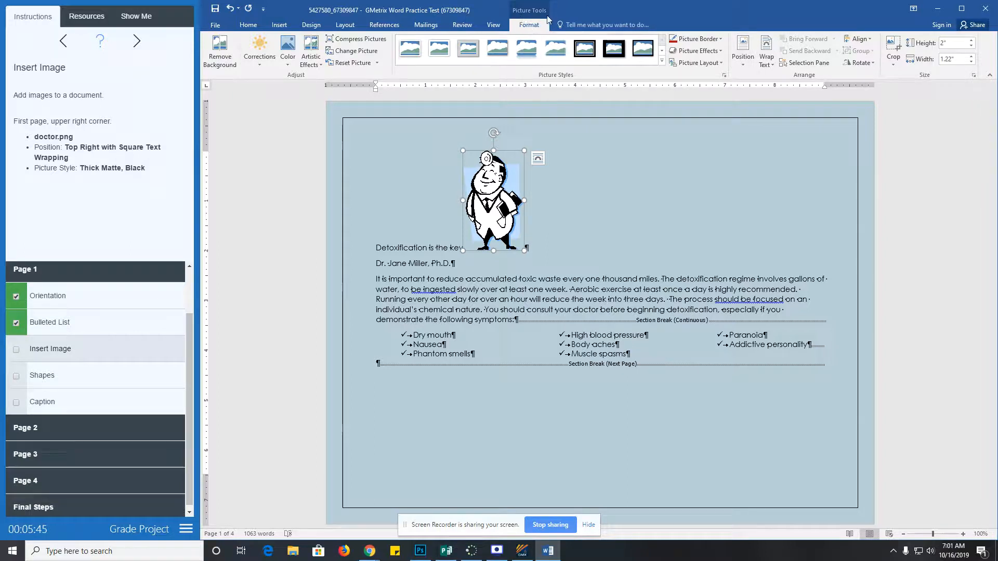
- Position the doctor picture top right with square wrapping, style it Thick Matte, Black, and check off Insert Image
left_click(742, 62)
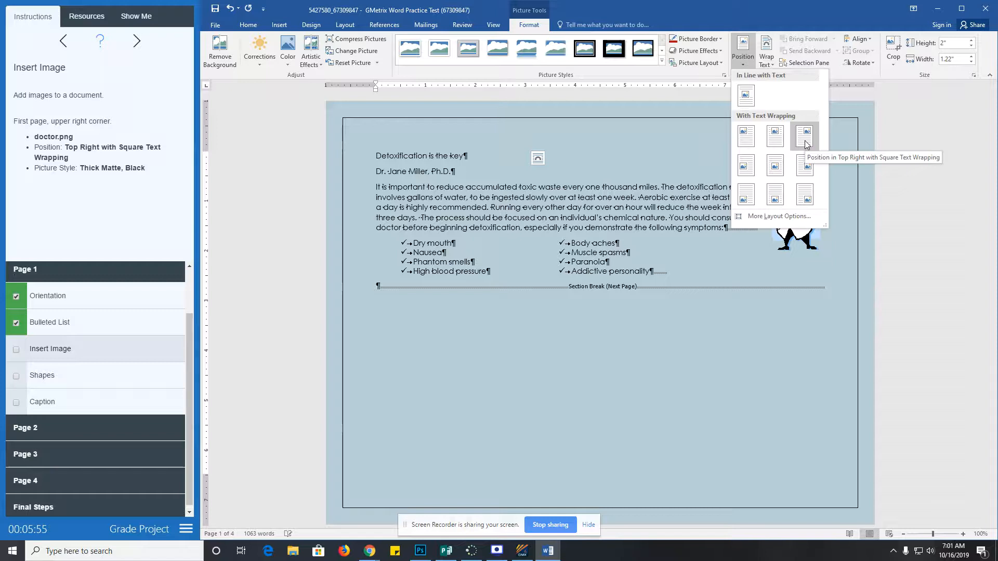
left_click(805, 141)
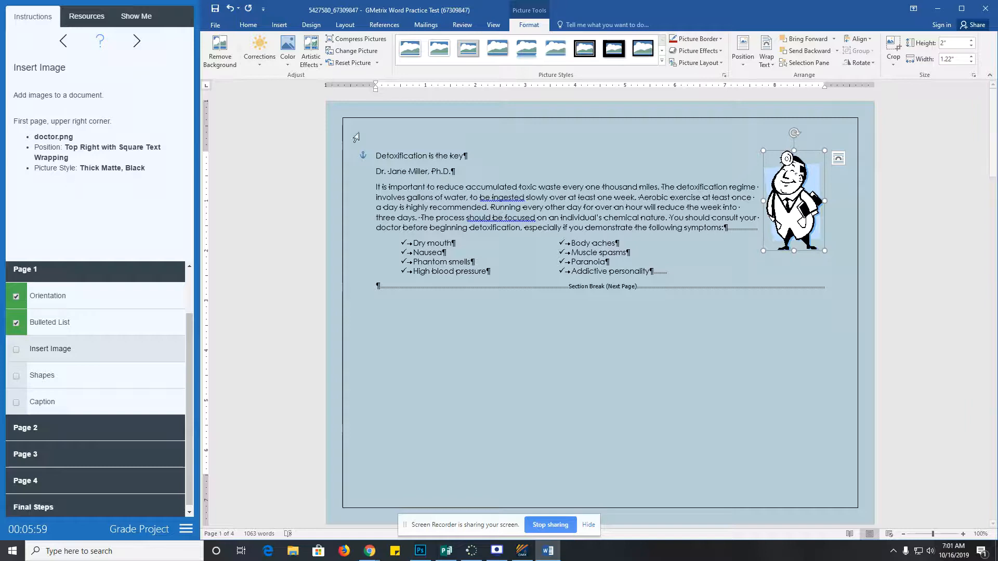
left_click(662, 61)
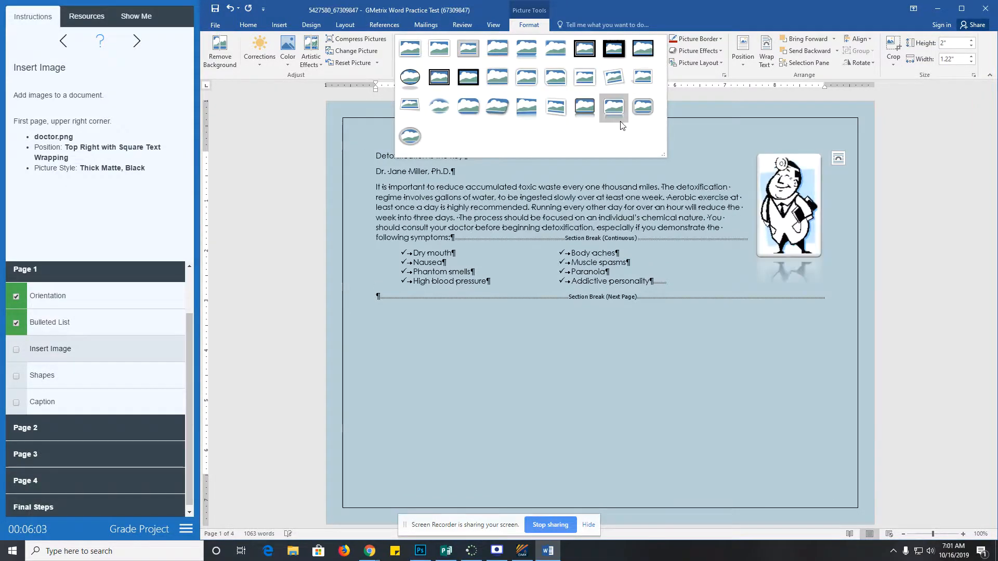
left_click(611, 54)
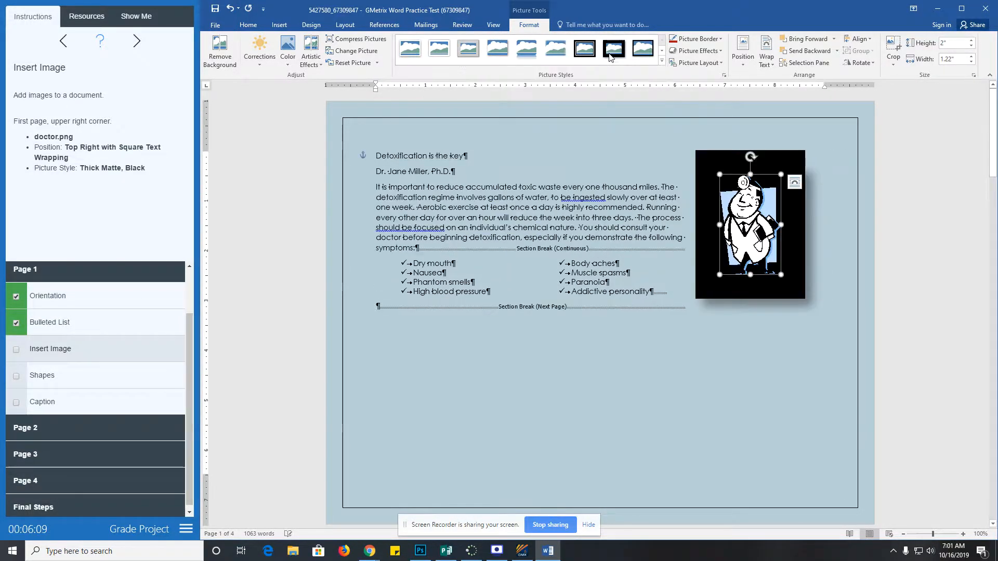
left_click(16, 350)
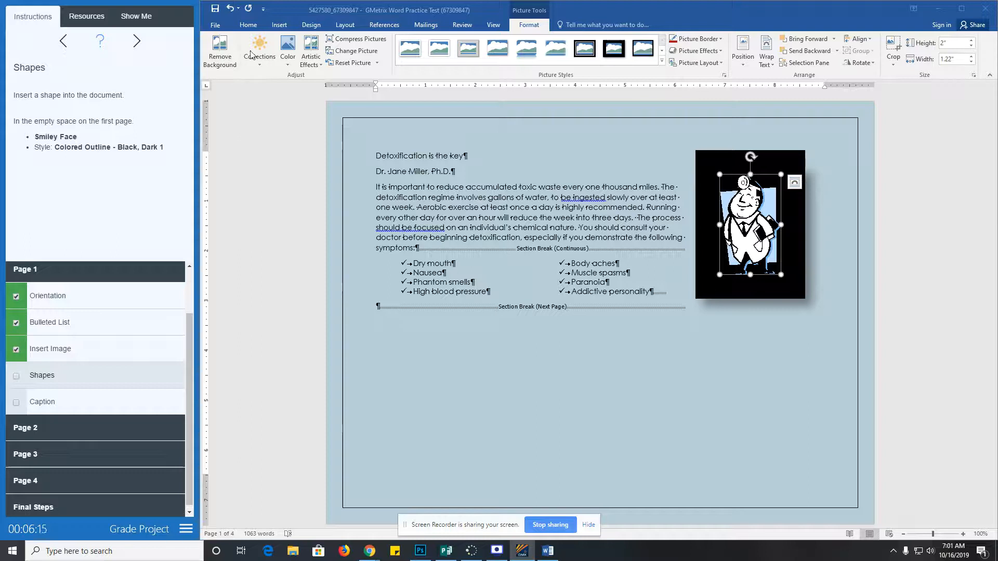
- Draw a large Smiley Face shape in the empty space below the symptom lists on page one
left_click(279, 26)
left_click(279, 26)
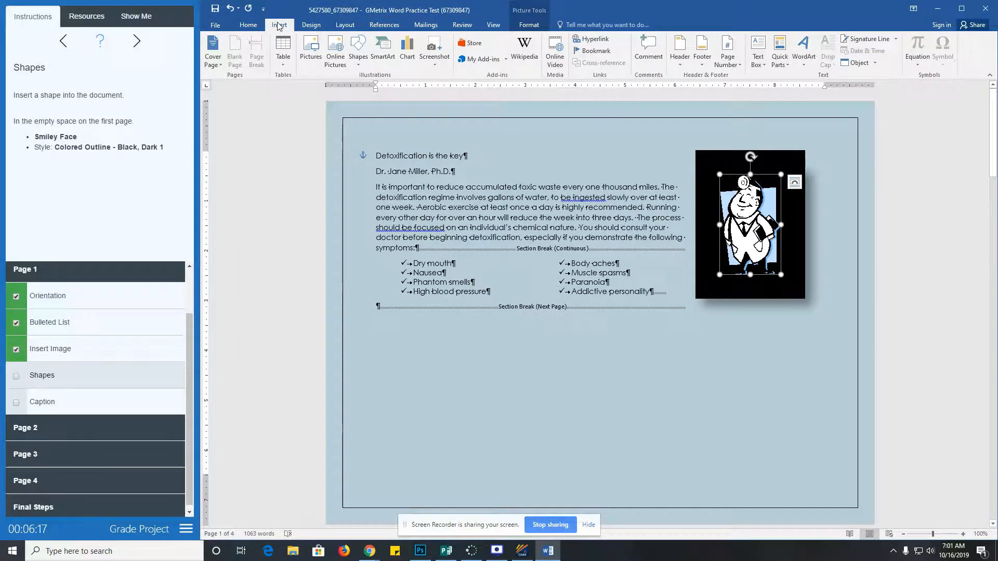
left_click(358, 56)
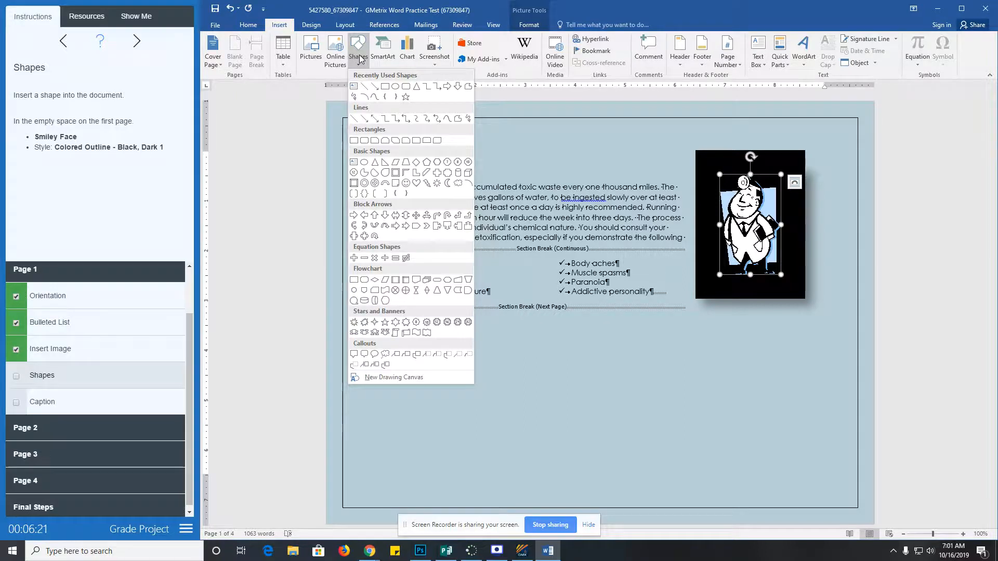
left_click(405, 183)
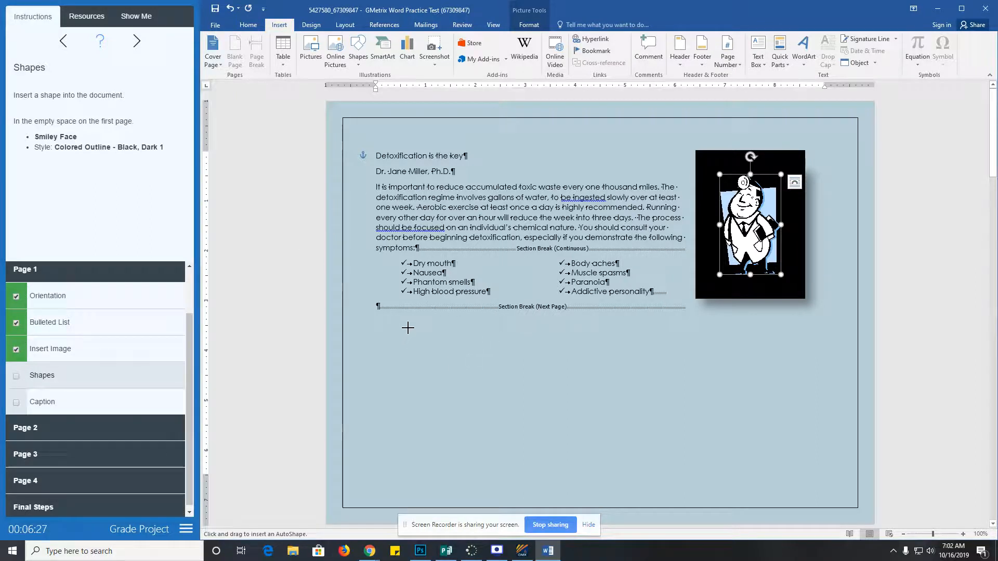
left_click_drag(423, 324, 775, 503)
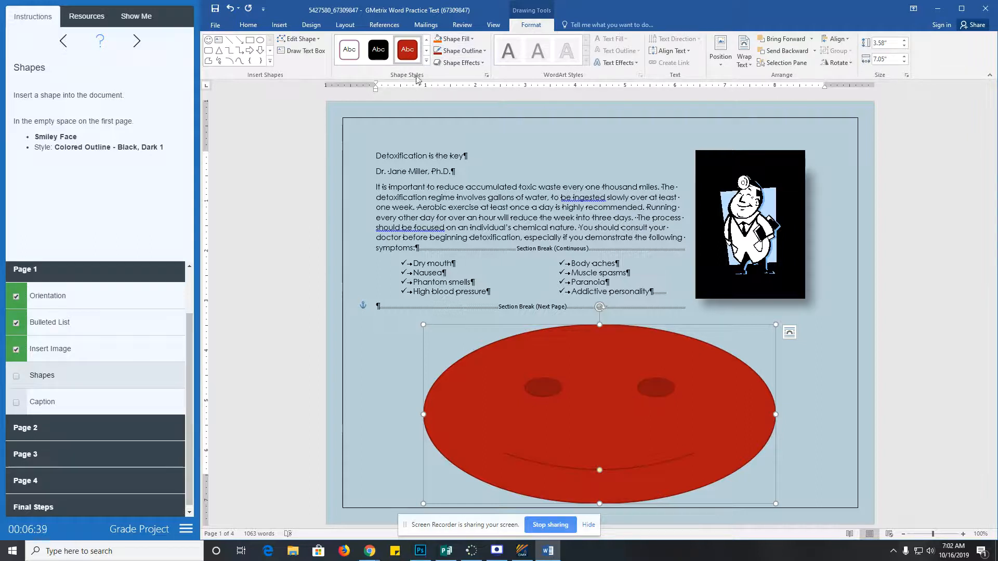
- Style the smiley with Colored Outline - Black, Dark 1 and tick off the Shapes task
left_click(427, 62)
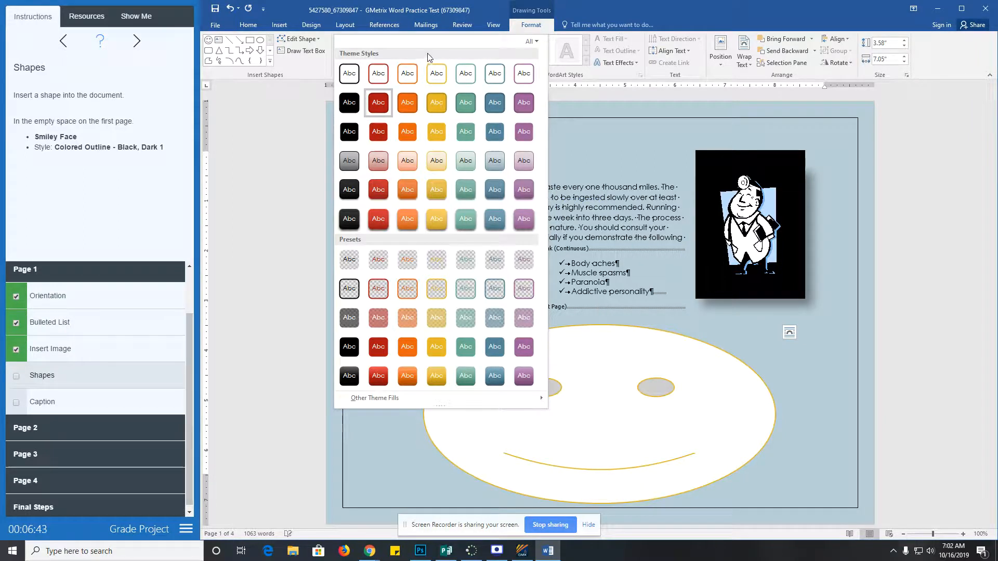
left_click(352, 74)
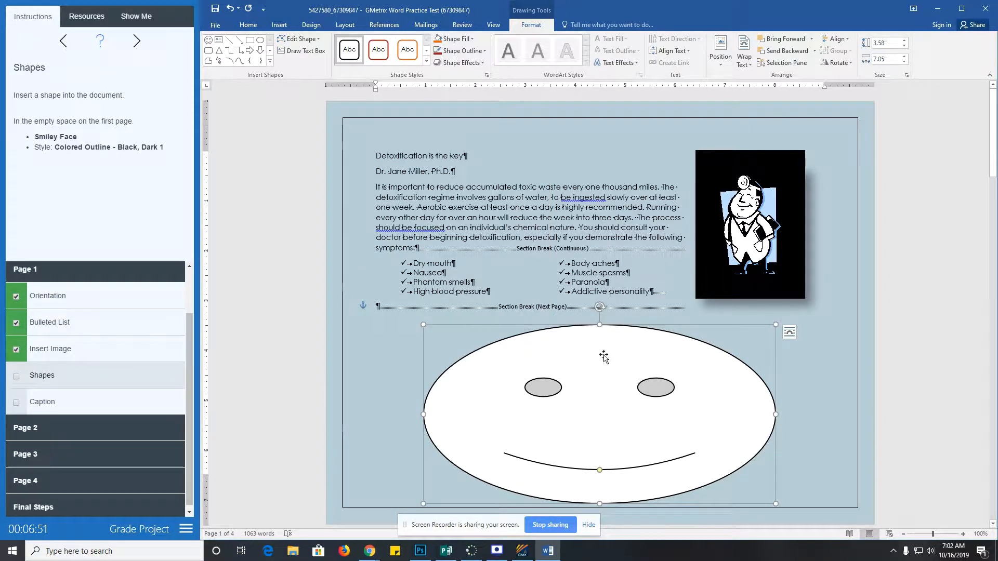
left_click(13, 382)
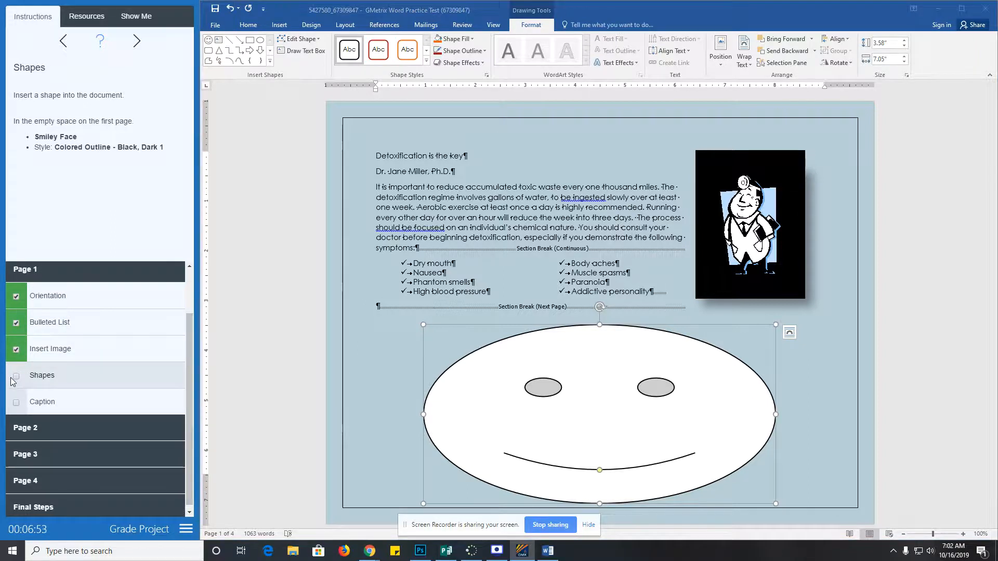
left_click(55, 409)
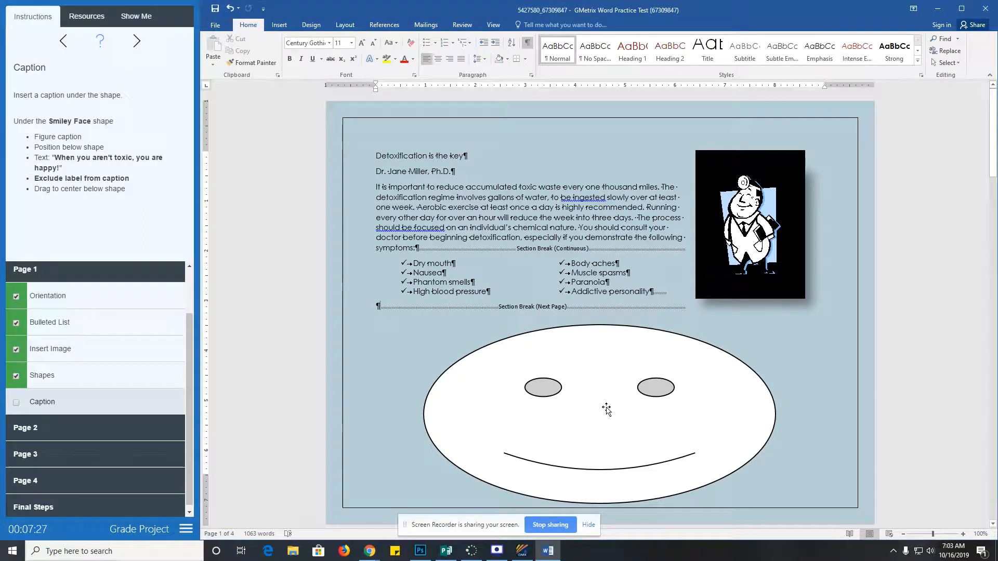
- Open the Caption dialog for the smiley face from its right-click Insert Caption command
right_click(607, 412)
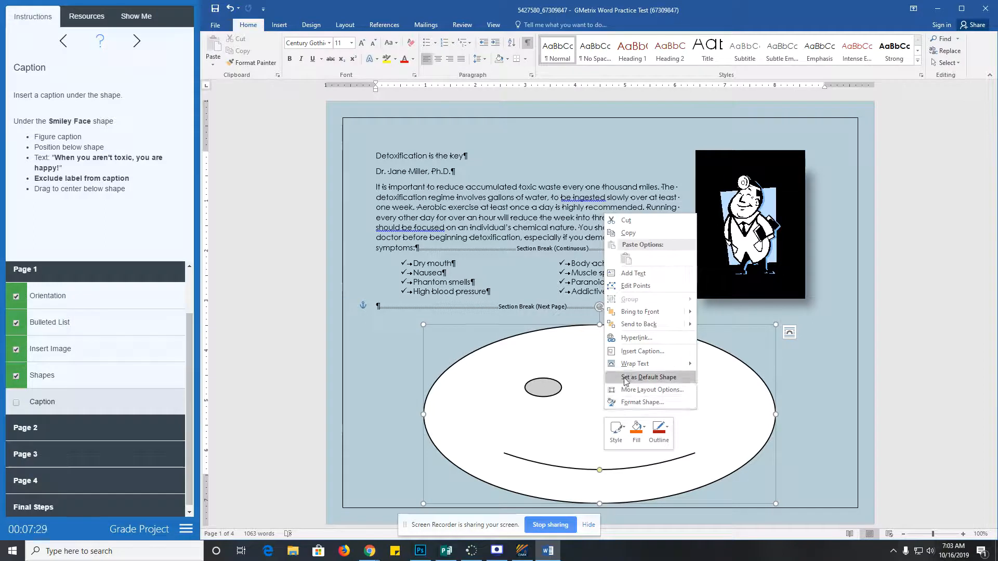
left_click(630, 351)
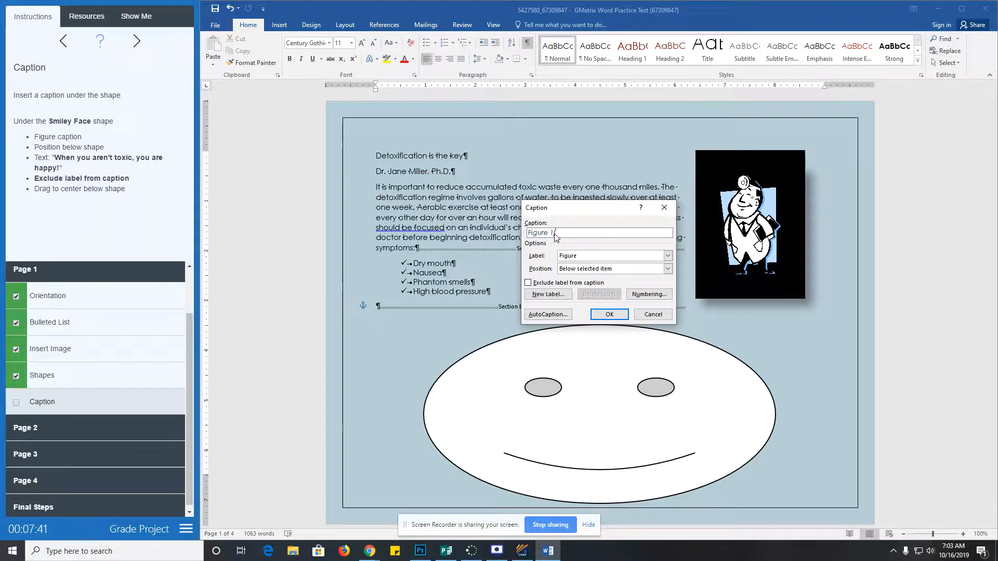
type("a")
left_click(100, 53)
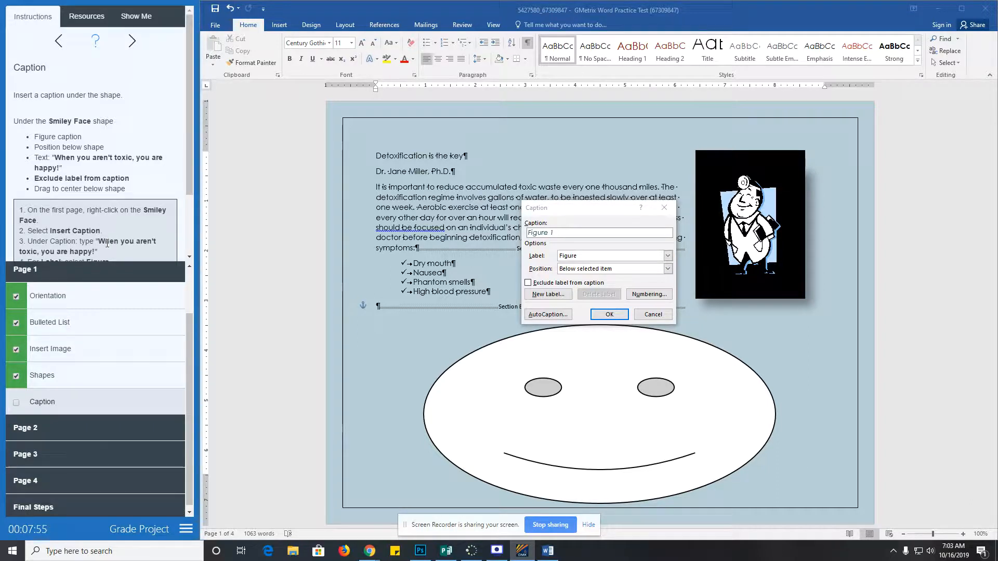
left_click(579, 233)
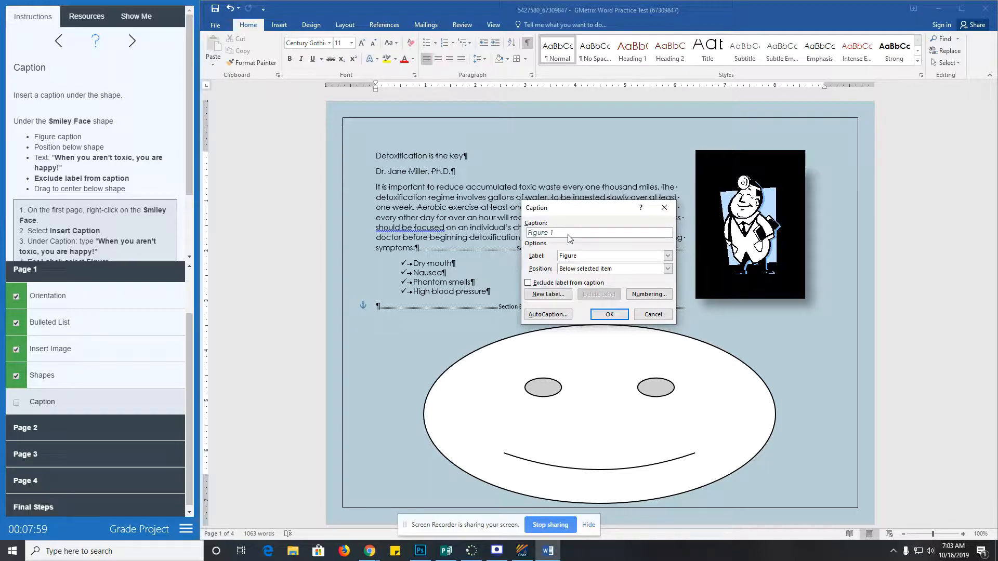
scroll(125, 220, "down", 1)
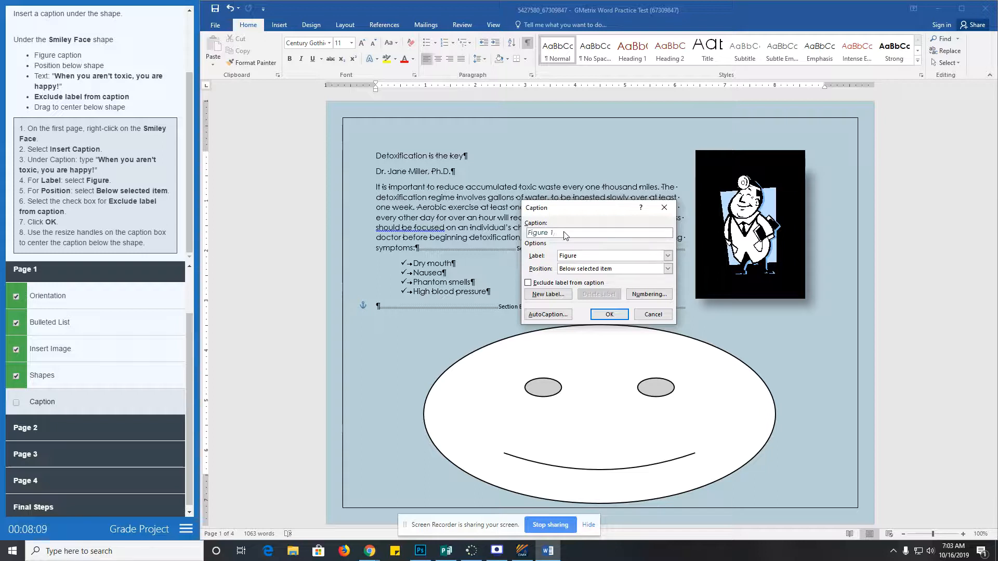
- Enter the caption 'When you aren't toxic, you are happy!' and check Exclude label from caption
type("hen you aren't toxic, you are ha")
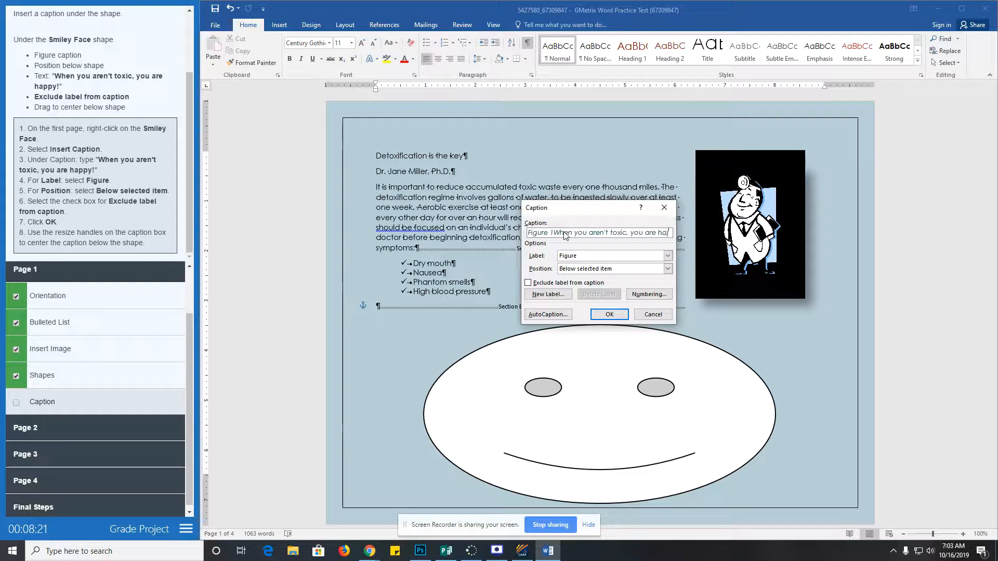
type("ppy!")
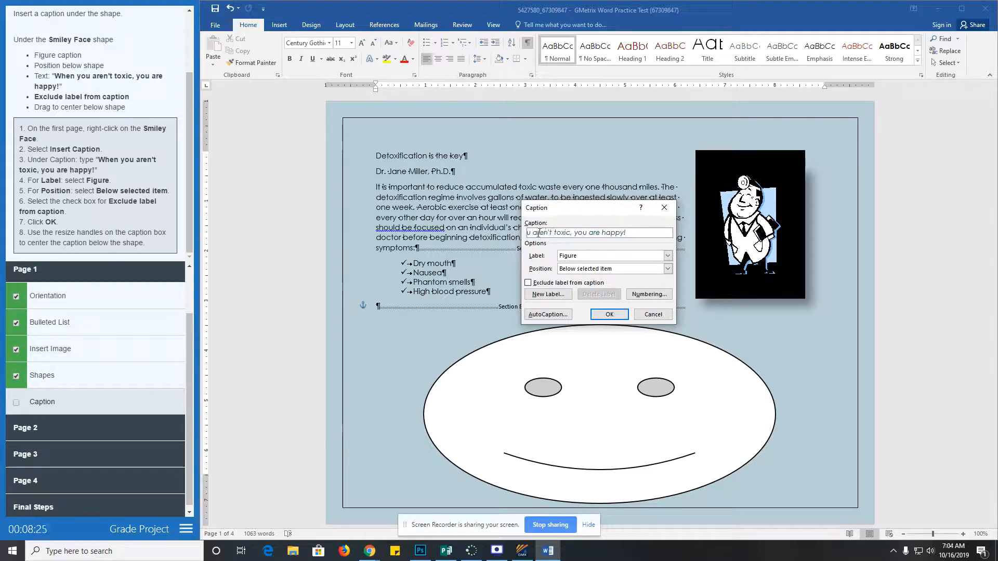
key("Home")
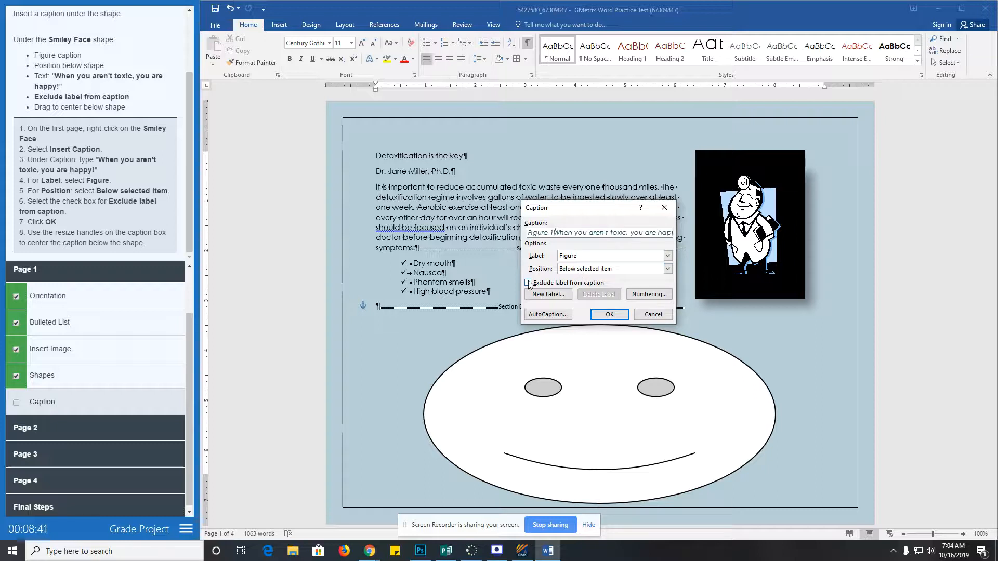
left_click(529, 283)
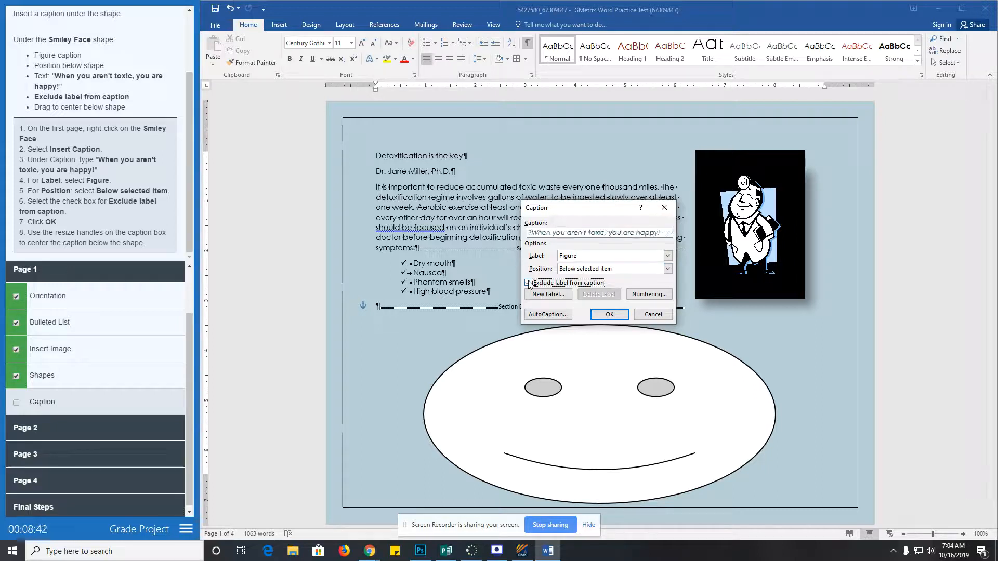
left_click(535, 235)
- Add the caption below the smiley, center it, and mark the Caption task done
left_click(609, 314)
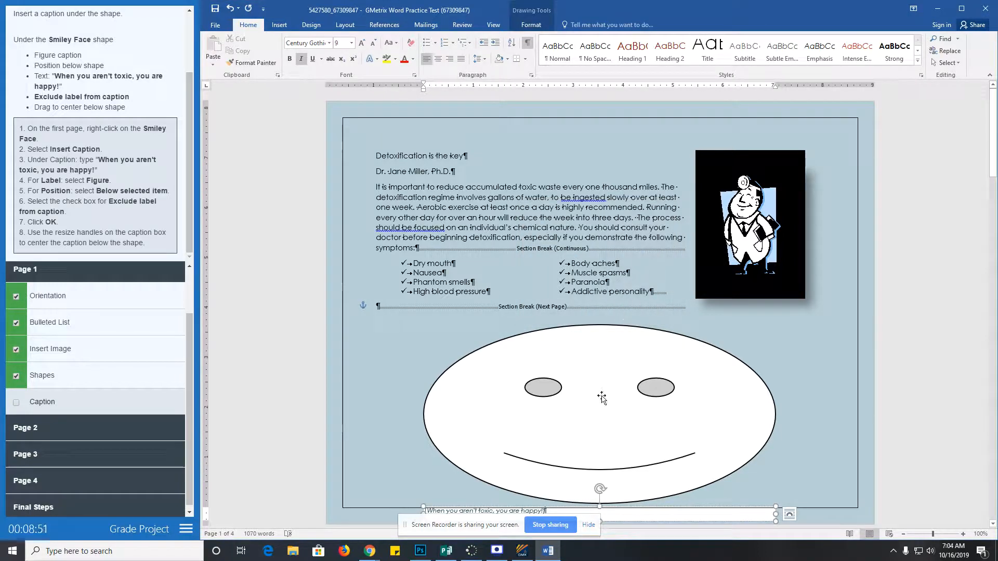
scroll(601, 396, "down", 3)
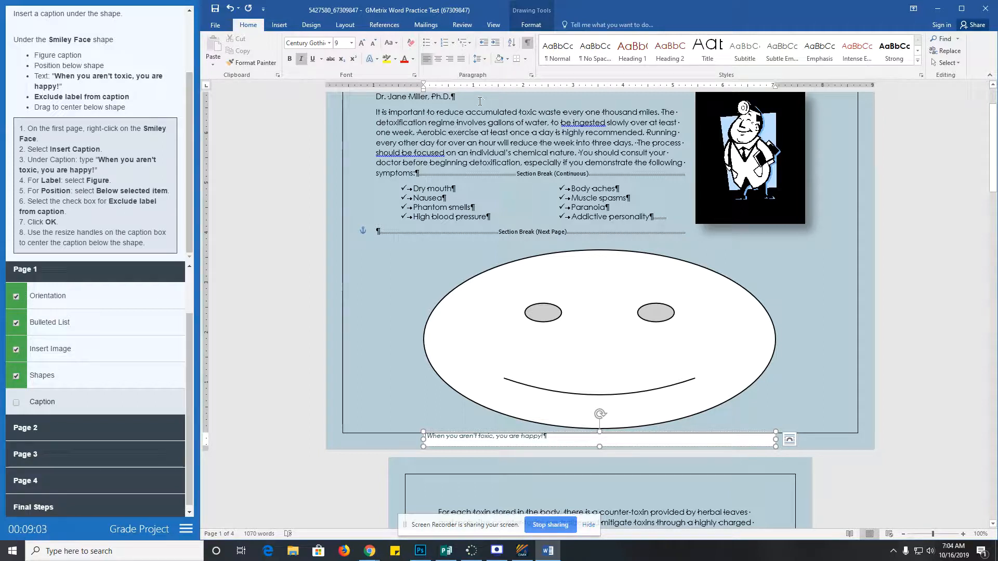
left_click(438, 60)
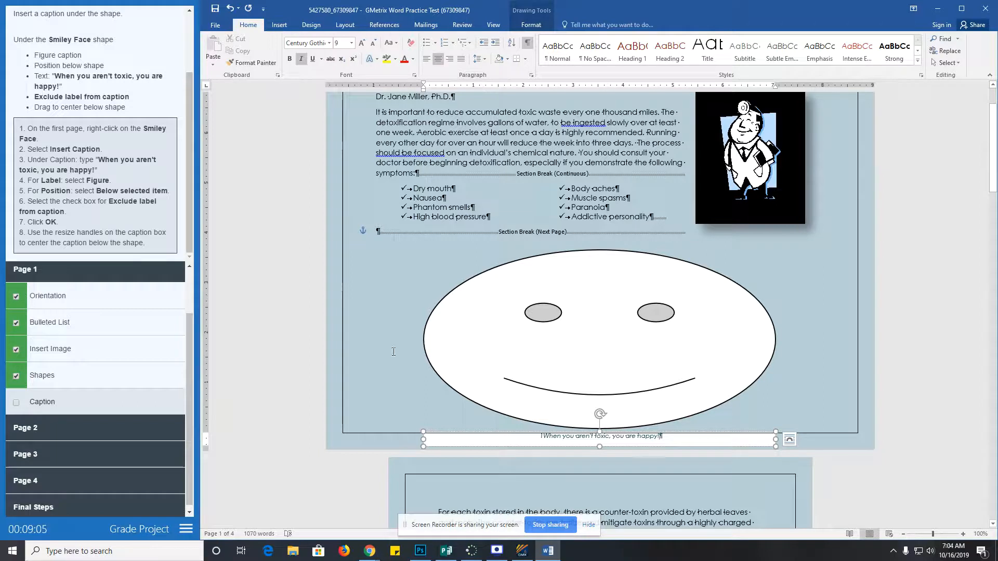
left_click(16, 404)
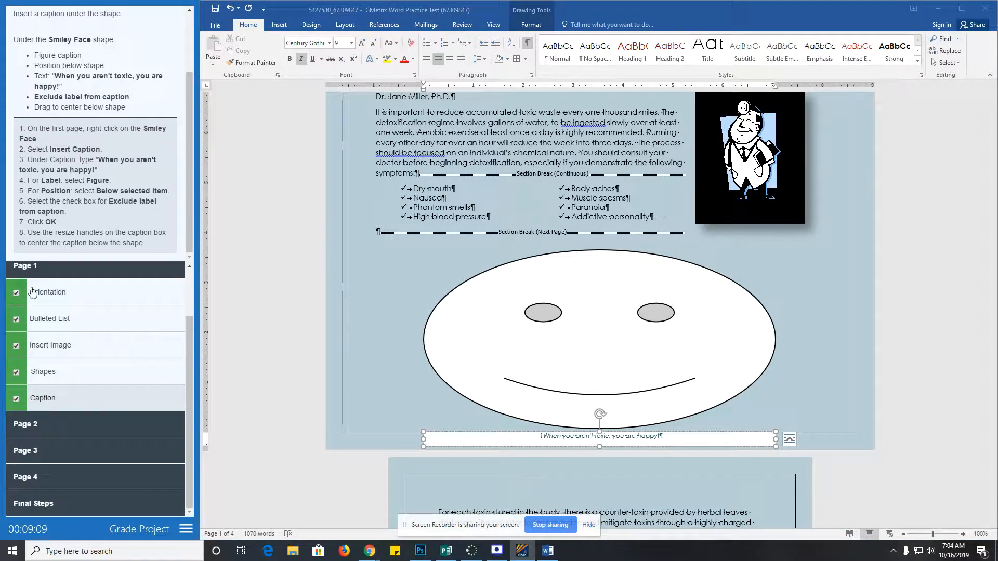
- Select the page-two toxin list from Toxin through the line ending Some nausea
left_click(36, 270)
left_click(41, 353)
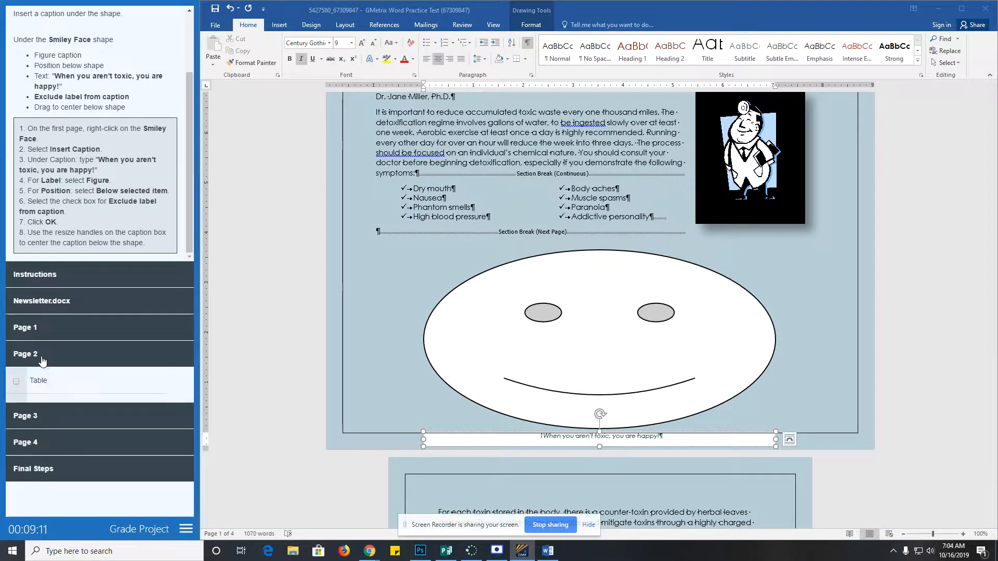
scroll(102, 414, "down", 2)
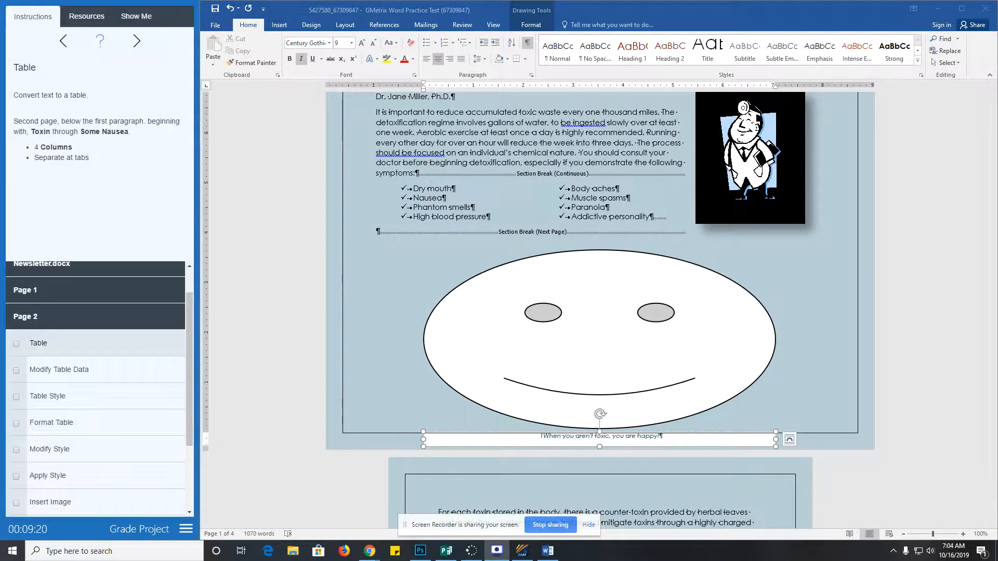
scroll(389, 318, "down", 3)
scroll(387, 314, "down", 13)
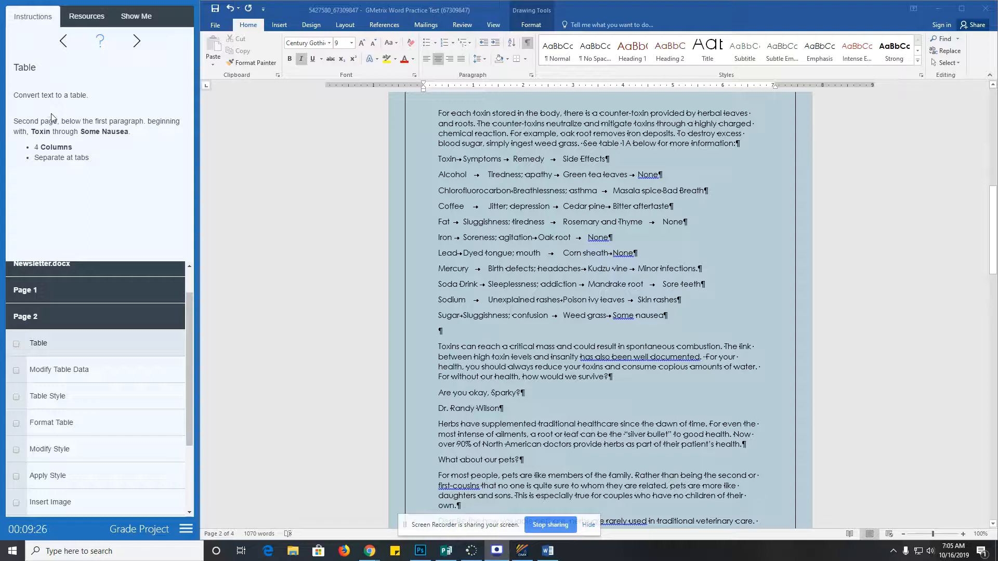
scroll(389, 180, "up", 2)
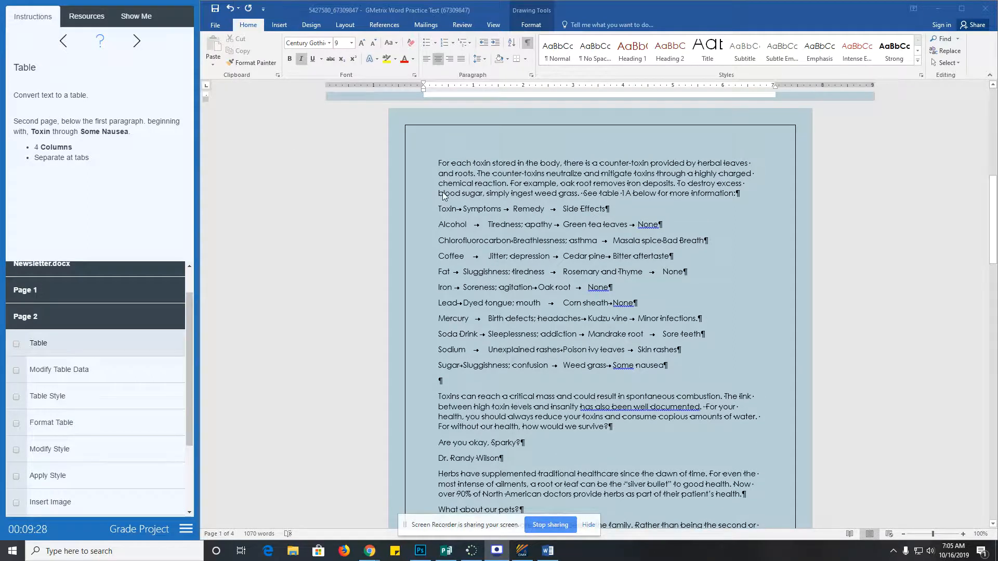
left_click(439, 209)
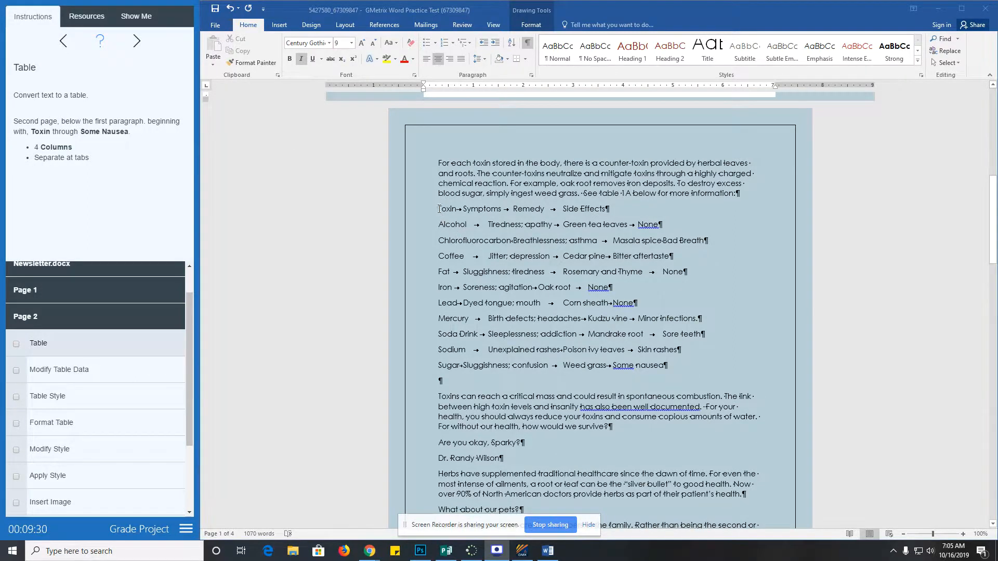
left_click_drag(439, 209, 557, 316)
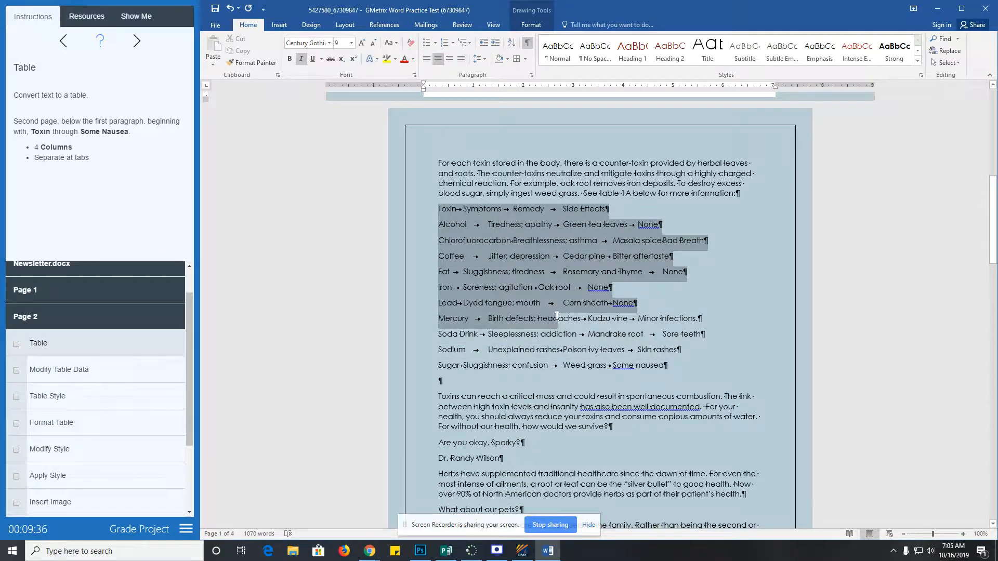
left_click_drag(557, 315, 670, 367)
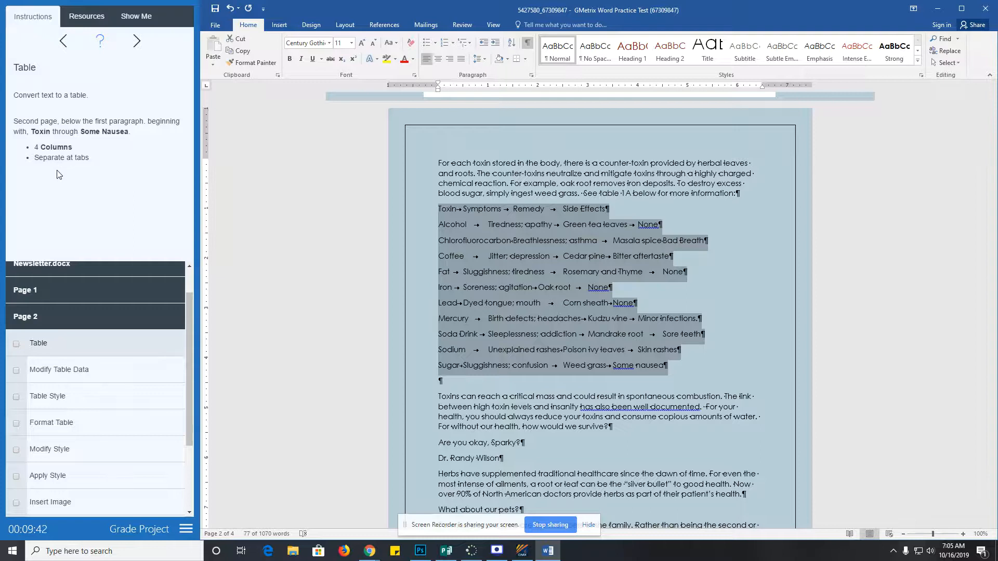
- Convert the selected text to a four-column table separated at tabs, then tick off Table
left_click(279, 25)
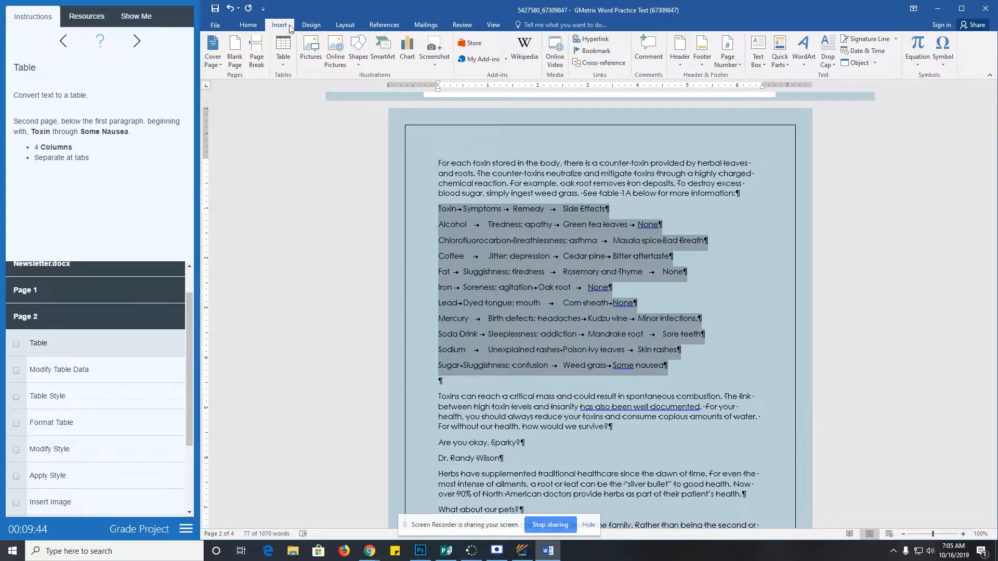
left_click(284, 58)
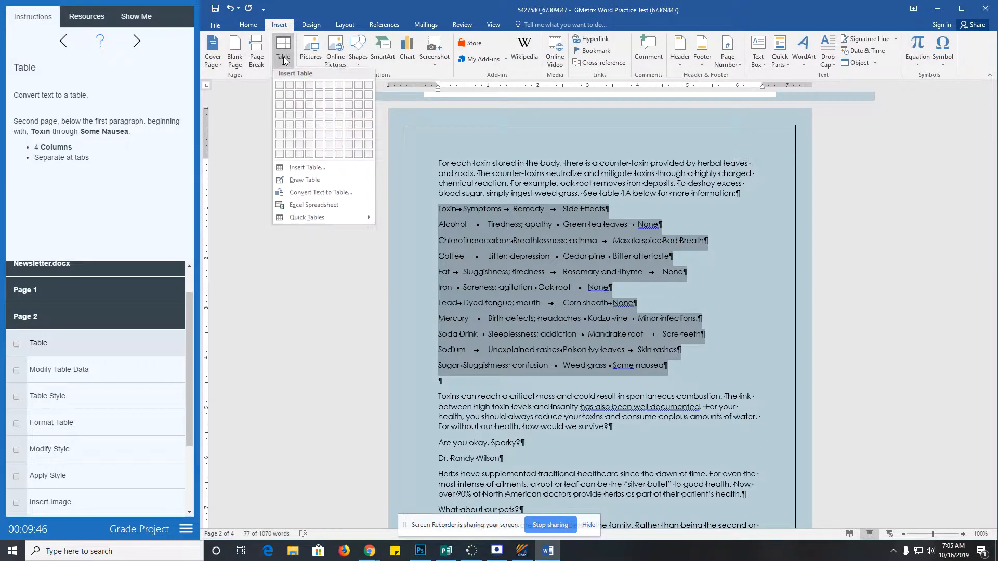
left_click(319, 195)
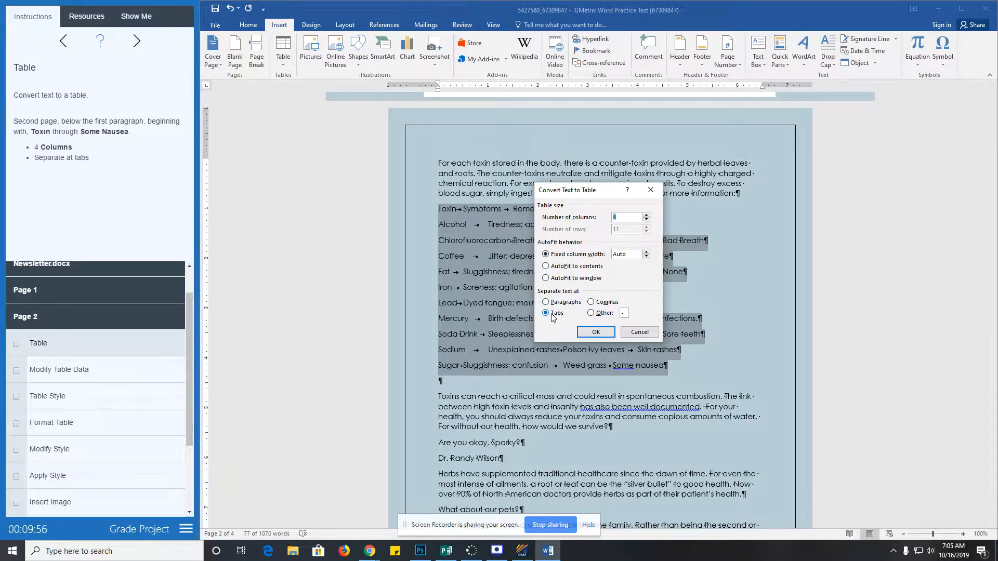
left_click(595, 333)
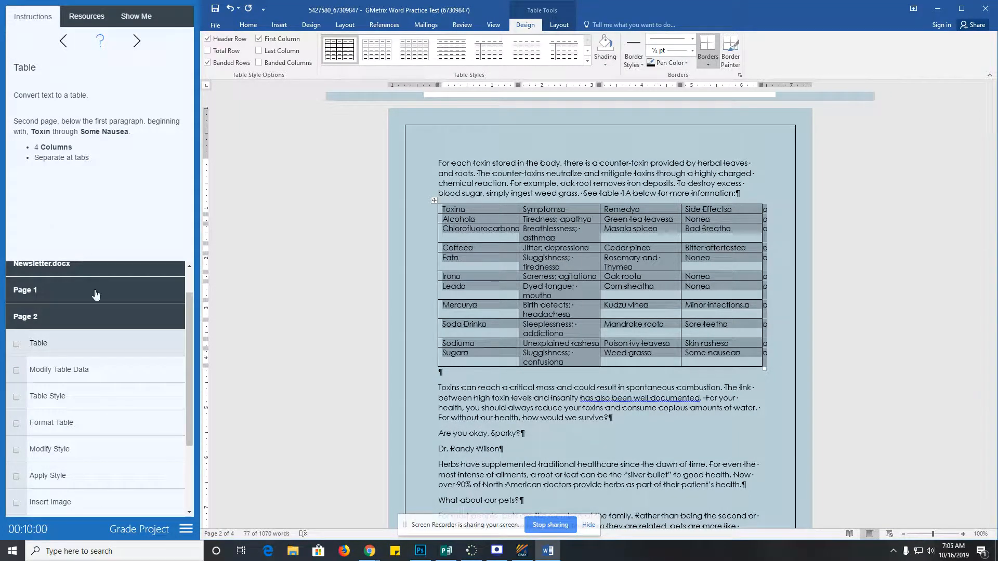
left_click(16, 345)
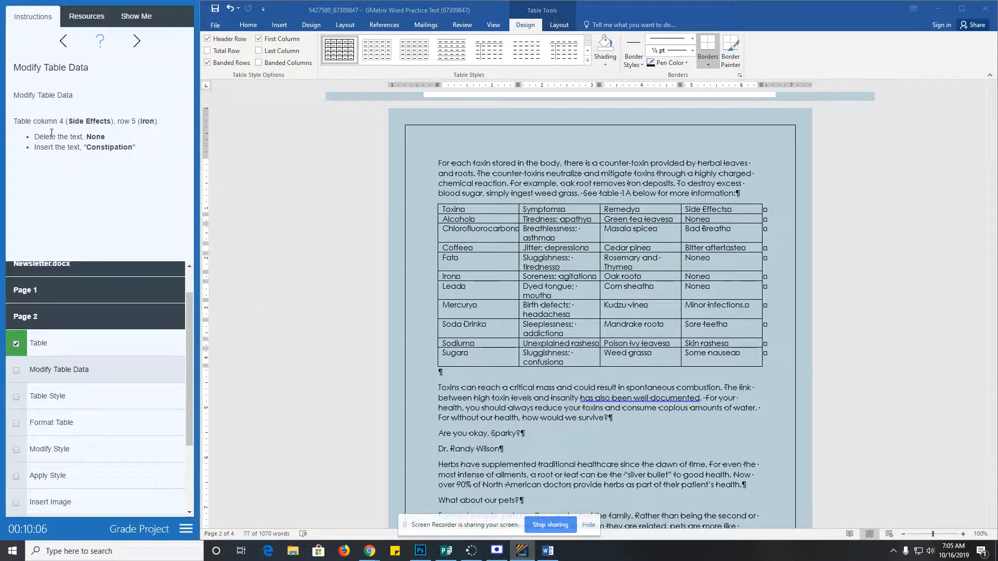
- Replace None in the Iron row's Side Effects cell with Constipation
left_click(457, 210)
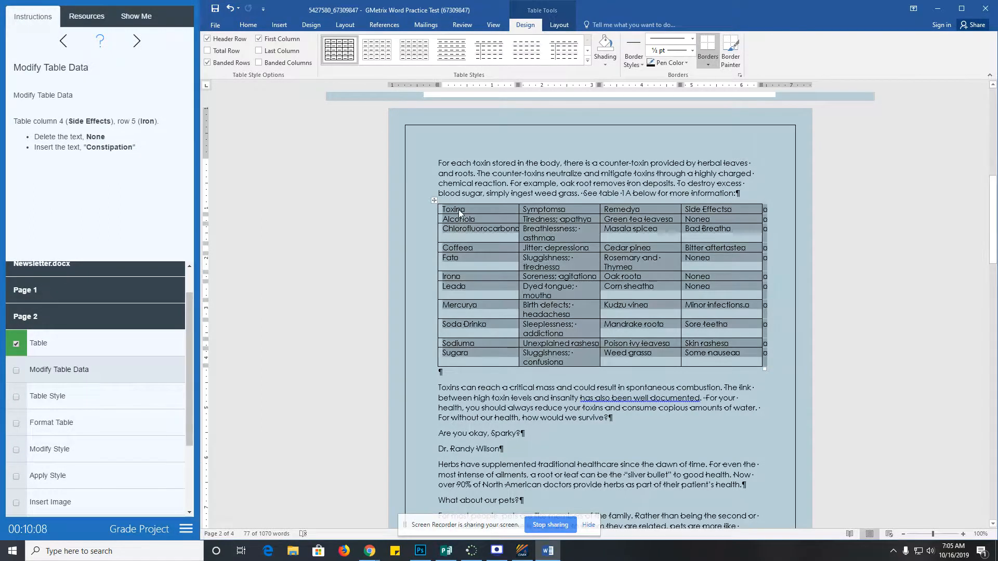
left_click(701, 209)
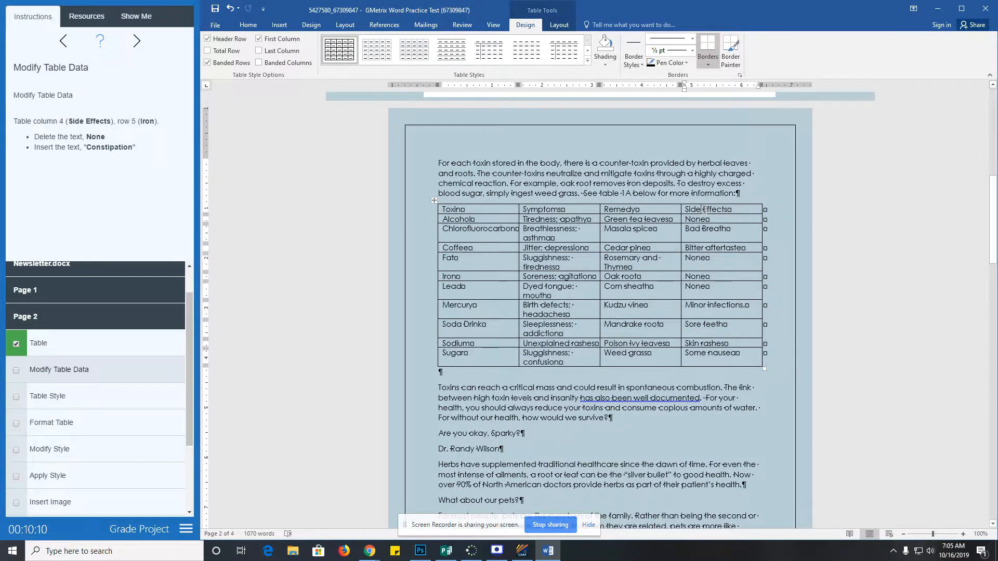
left_click(708, 264)
double_click(696, 258)
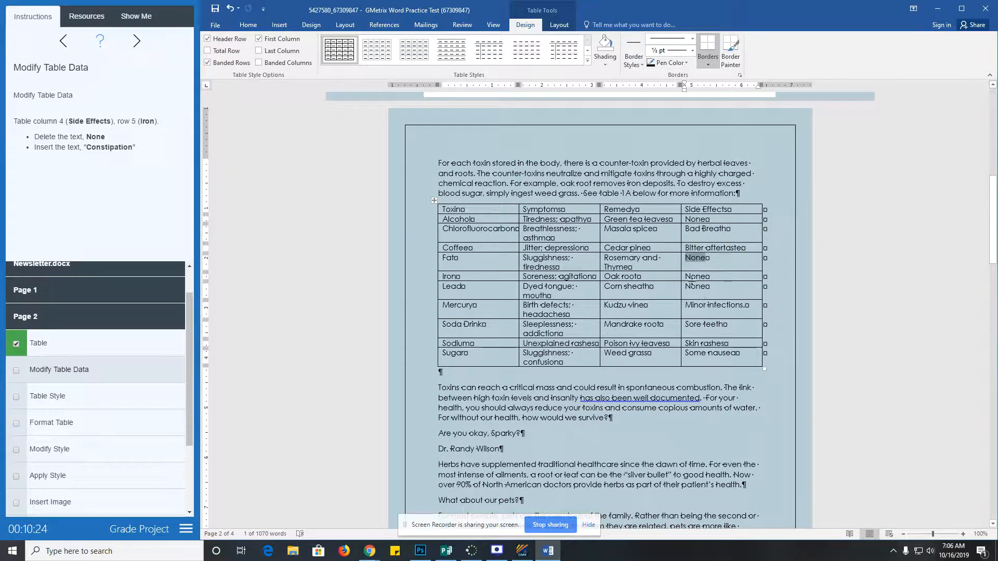
double_click(696, 276)
type("Constip")
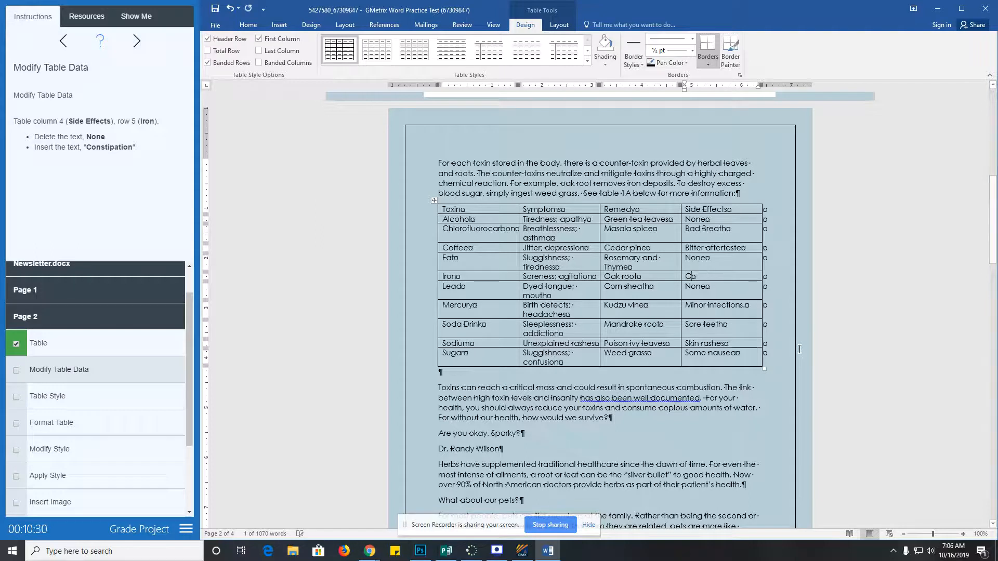
type("ation")
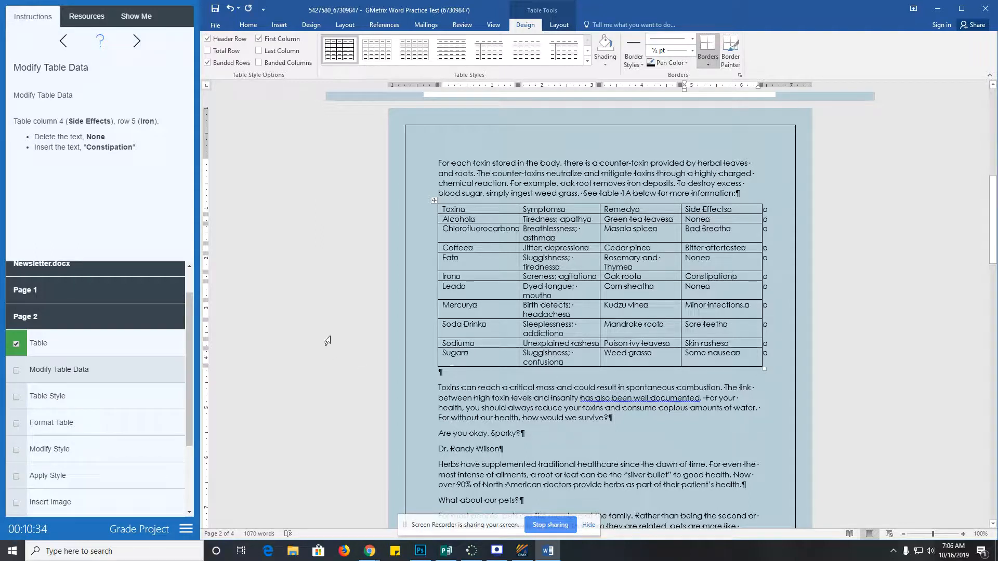
- Apply the Grid Table 4 - Accent 4 style to the toxin table and tick off Table Style
left_click(19, 370)
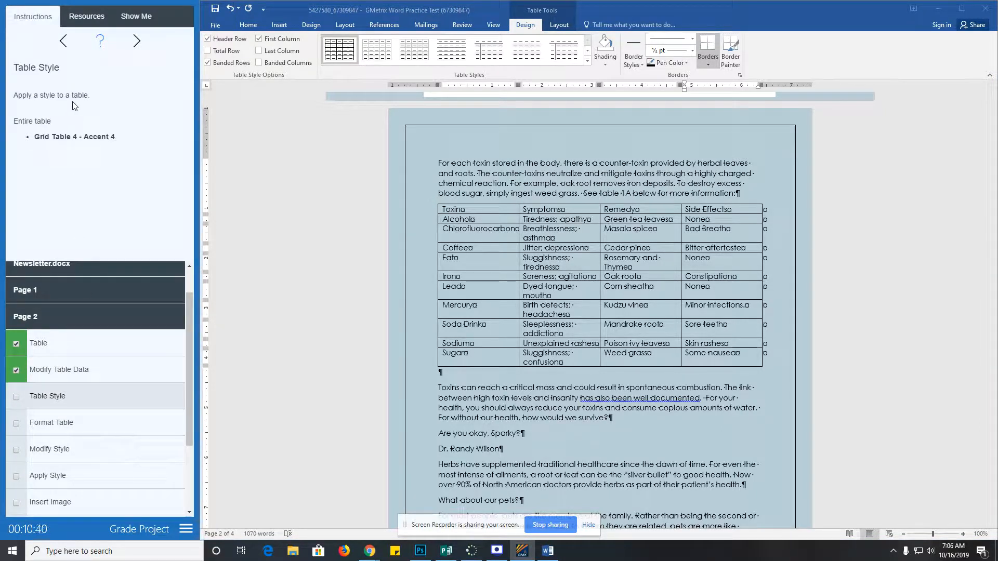
left_click(457, 211)
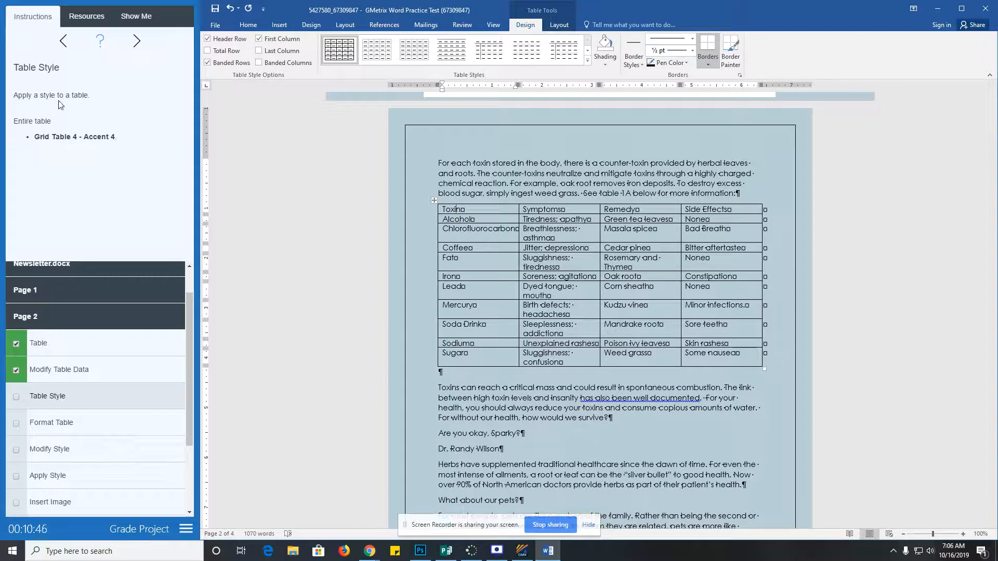
left_click(587, 61)
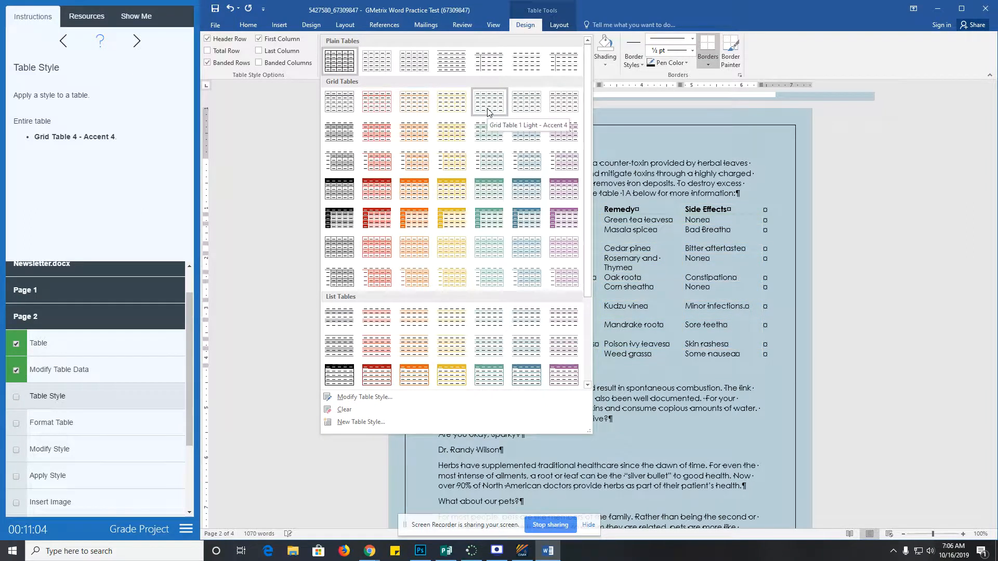
left_click(492, 189)
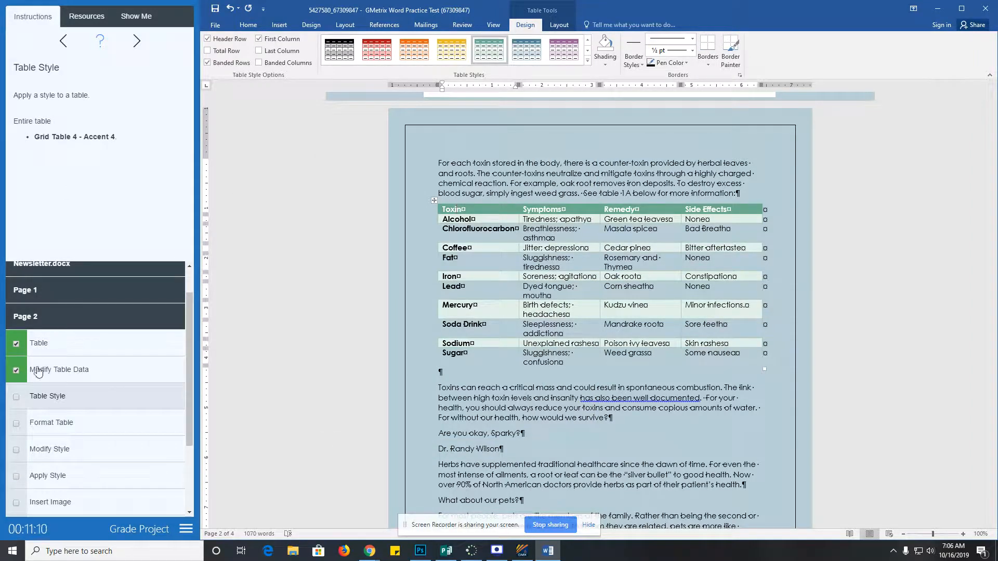
left_click(20, 405)
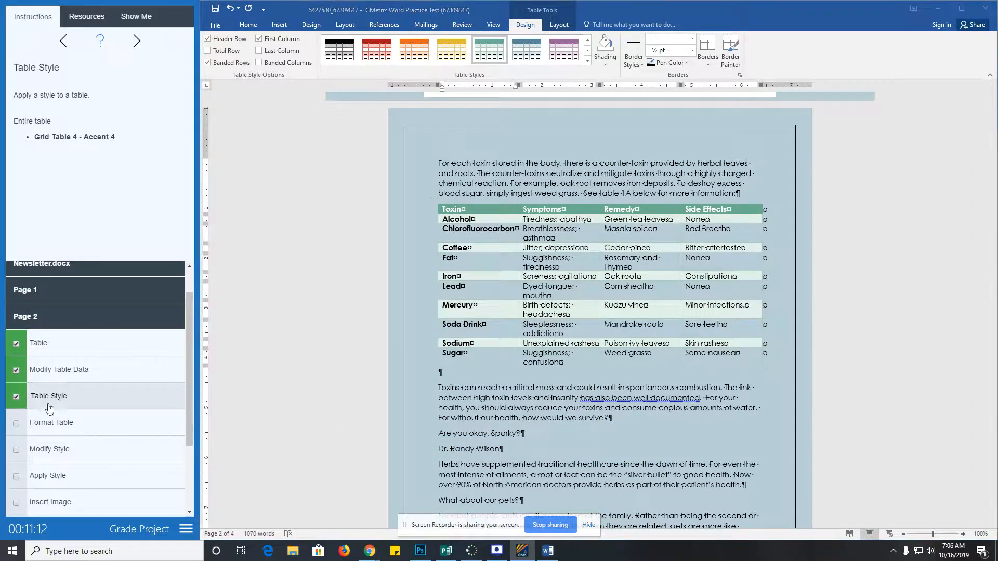
scroll(49, 408, "down", 2)
left_click(49, 322)
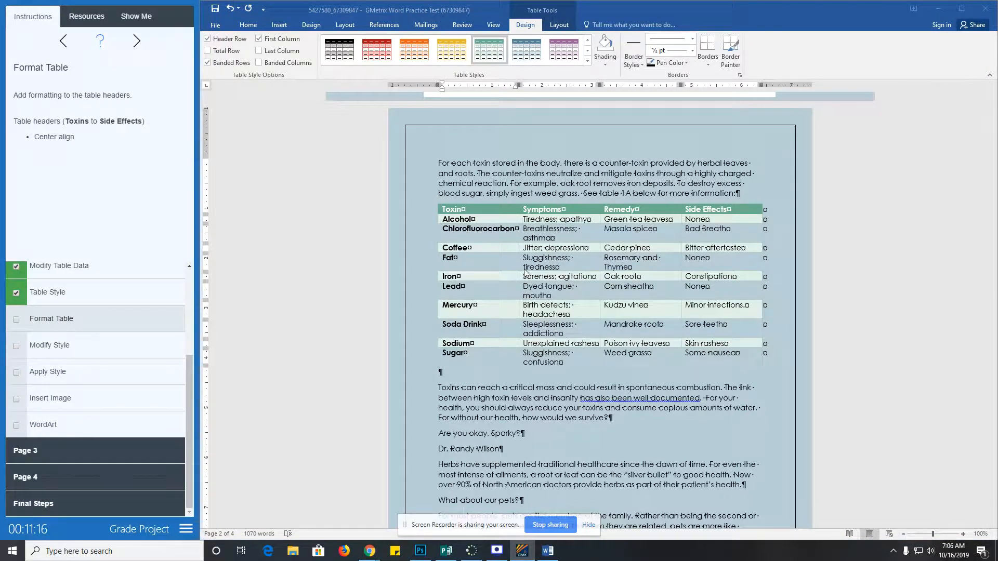
- Center-align the header row cells Toxin through Side Effects and tick off Format Table
left_click(525, 271)
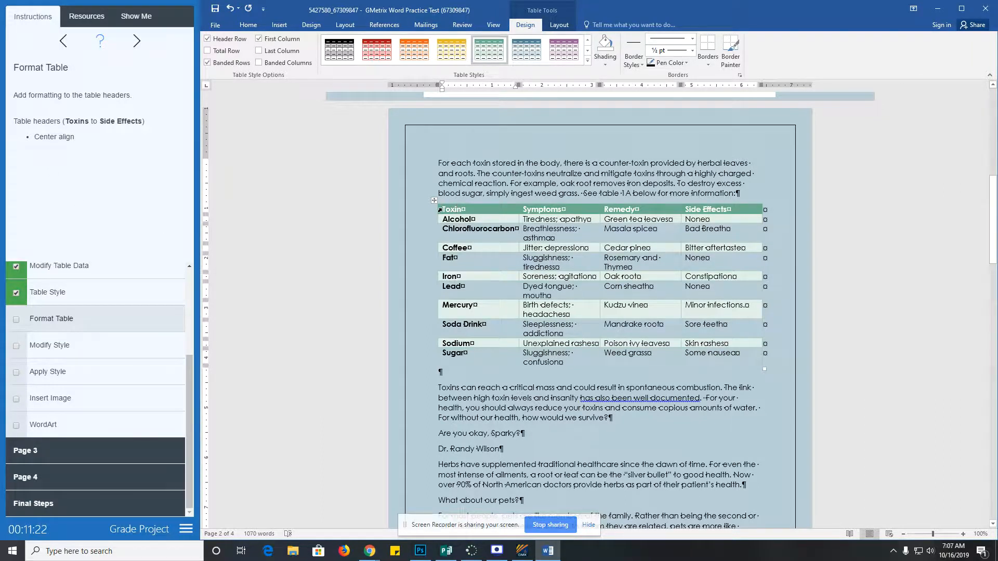
left_click_drag(444, 208, 729, 211)
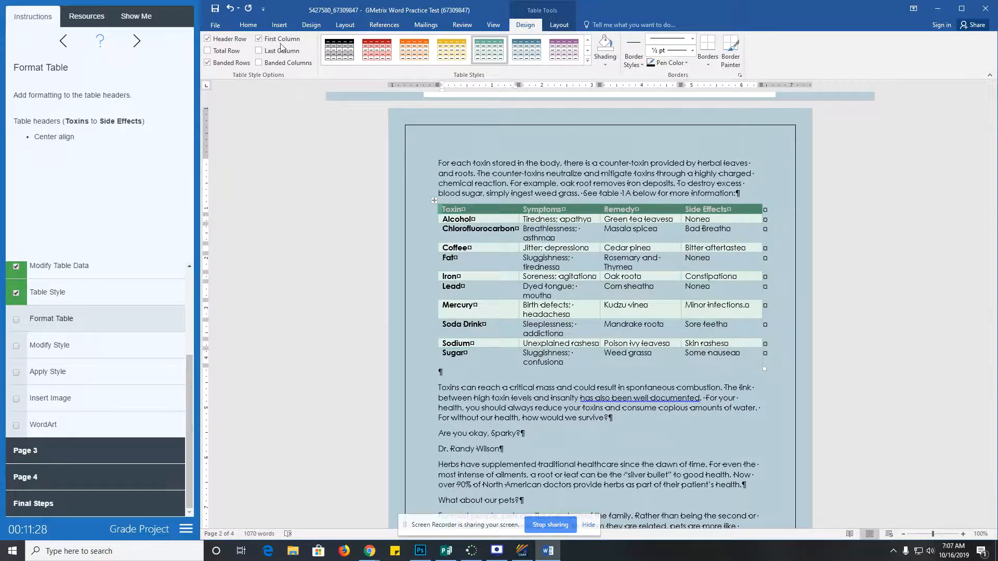
left_click(250, 26)
left_click(439, 61)
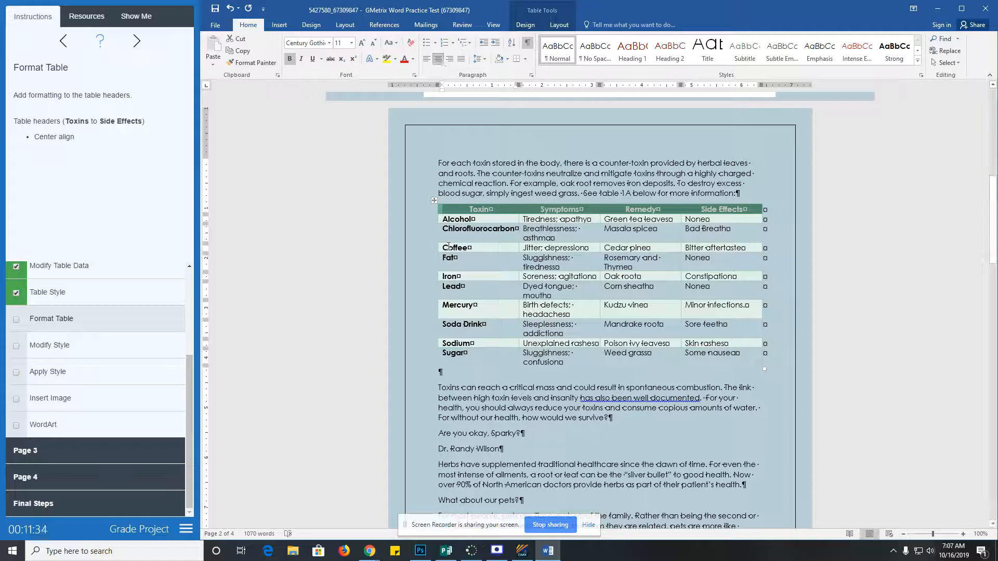
left_click(16, 323)
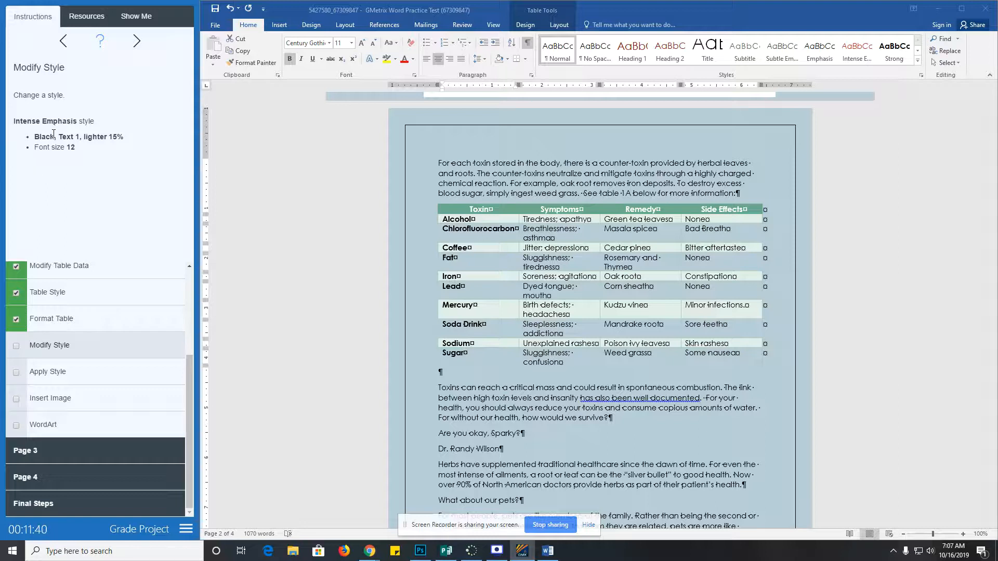
left_click(480, 219)
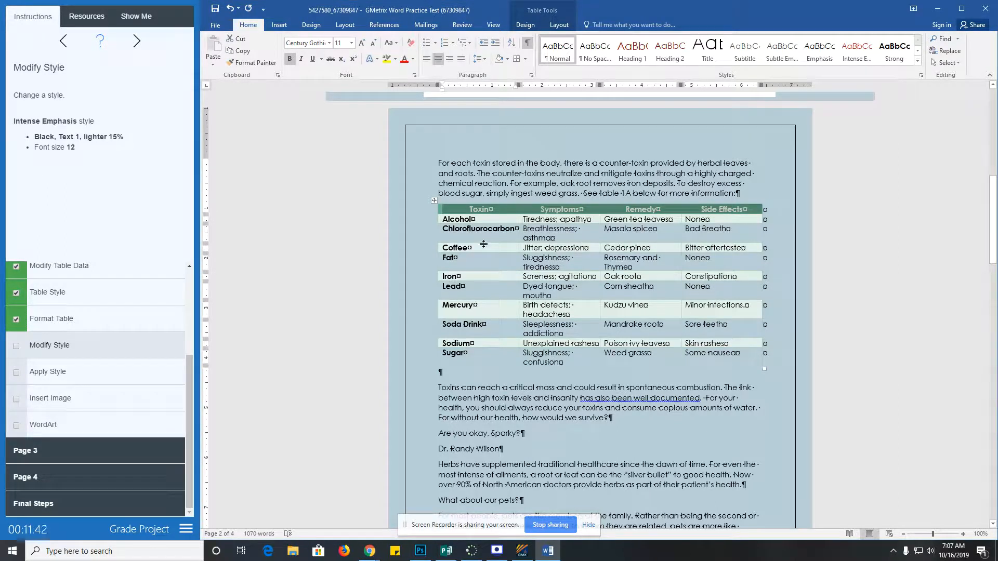
left_click(484, 231)
left_click(525, 25)
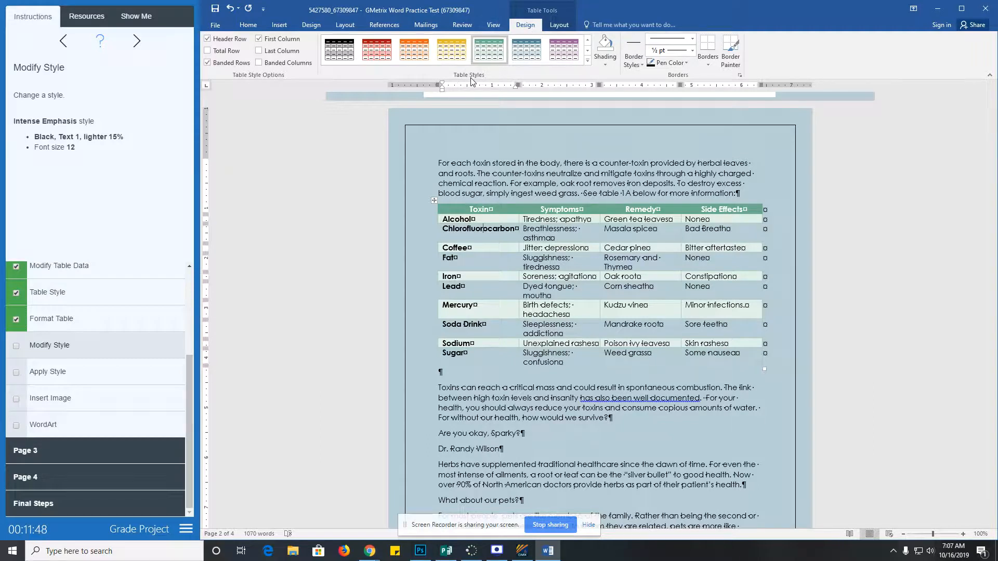
left_click(562, 25)
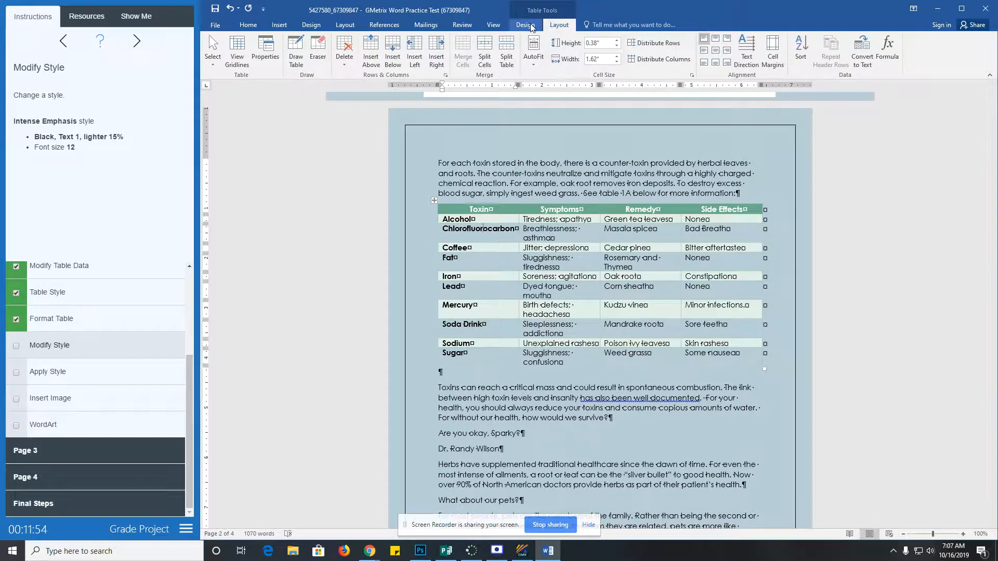
left_click(248, 25)
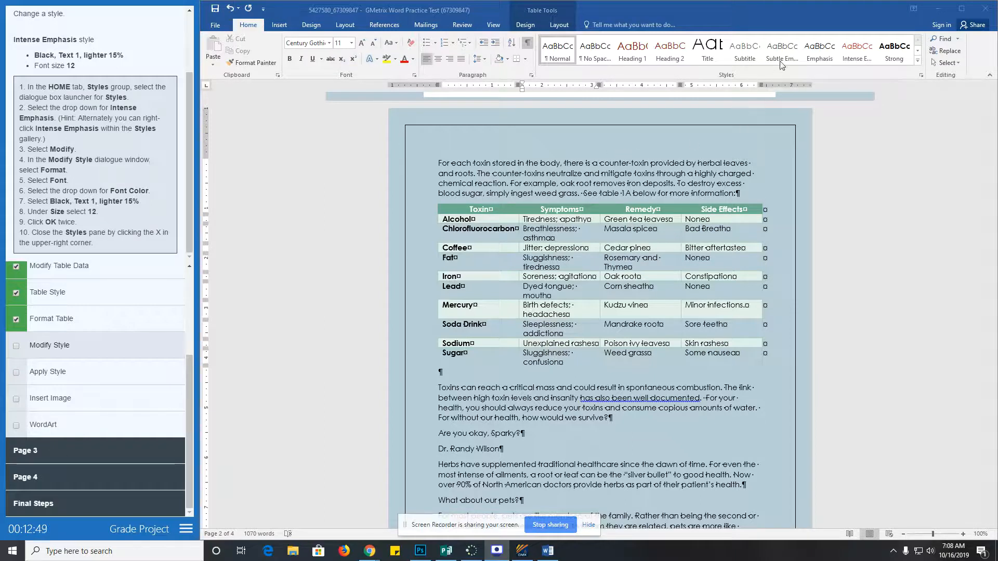
- Open Modify Style for Intense Emphasis and set its font colour to Black, Text 1
right_click(854, 55)
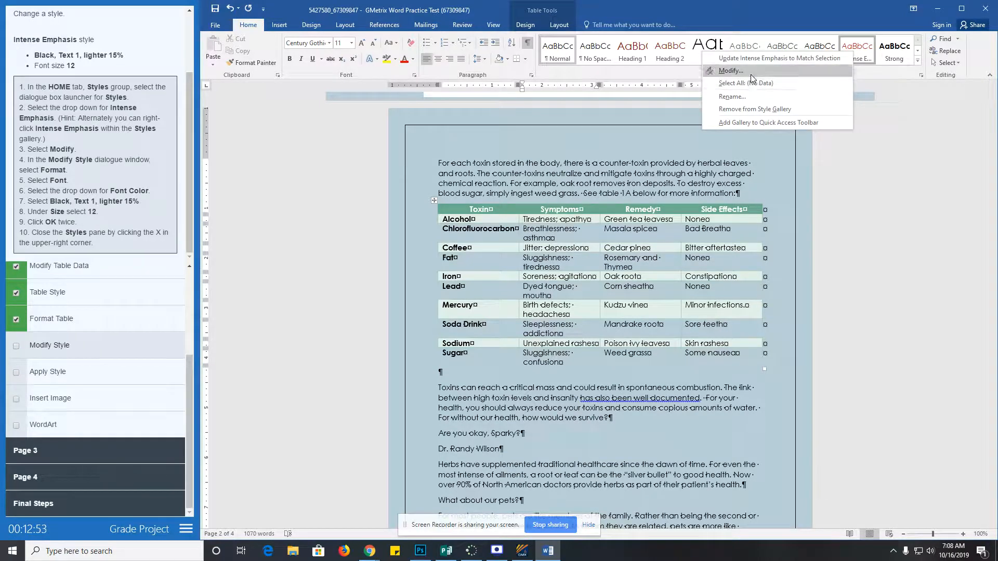
left_click(751, 71)
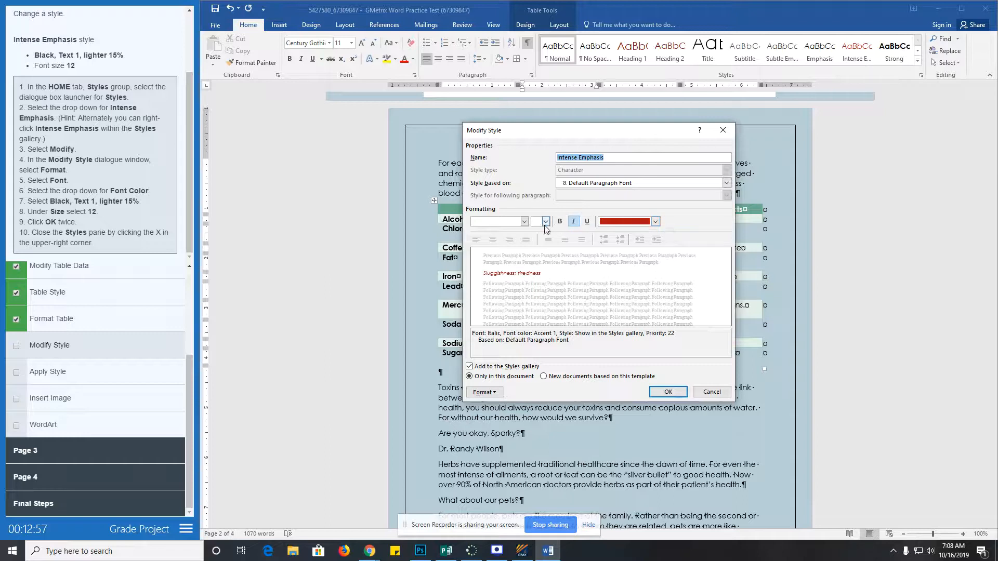
left_click(655, 221)
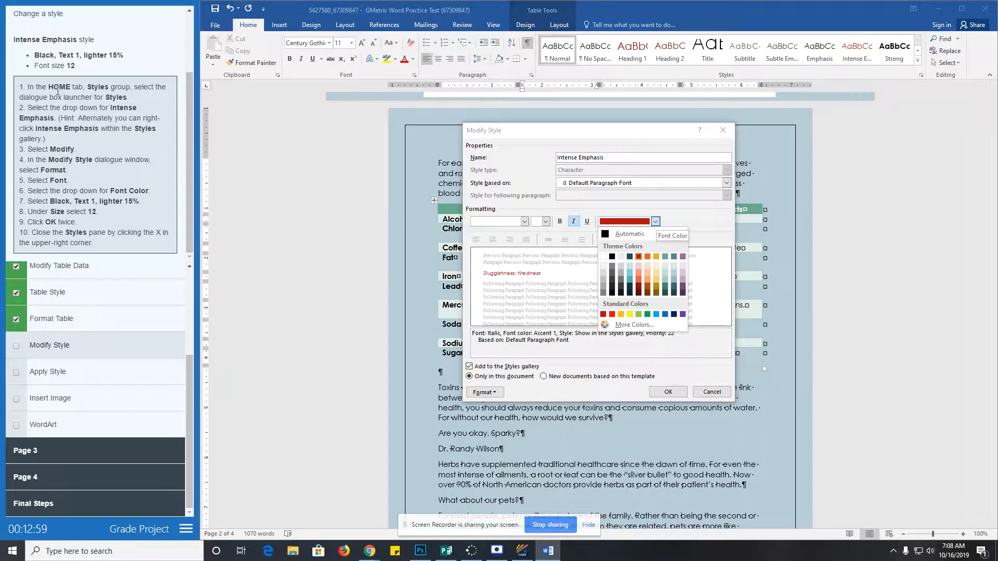
left_click(613, 257)
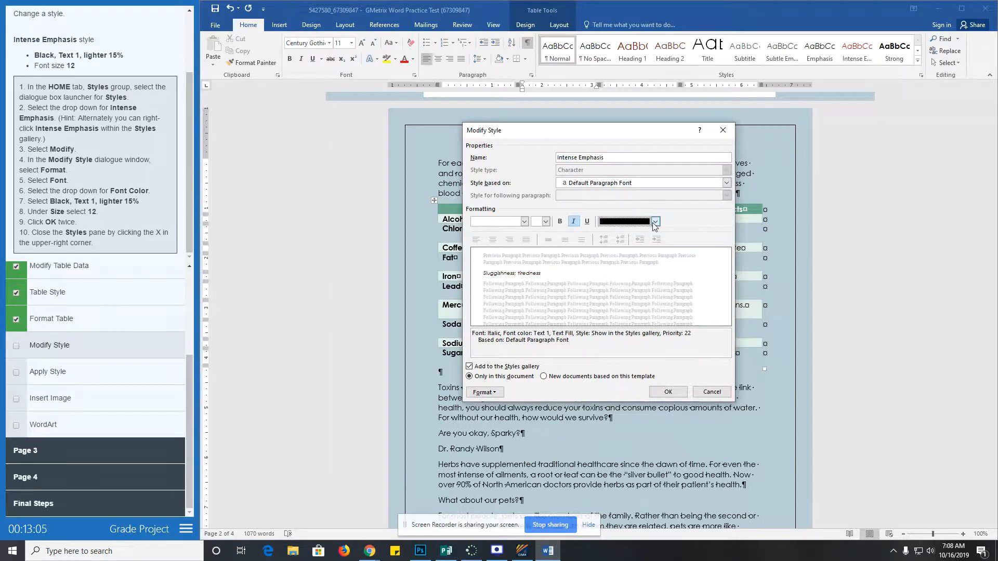
left_click(656, 222)
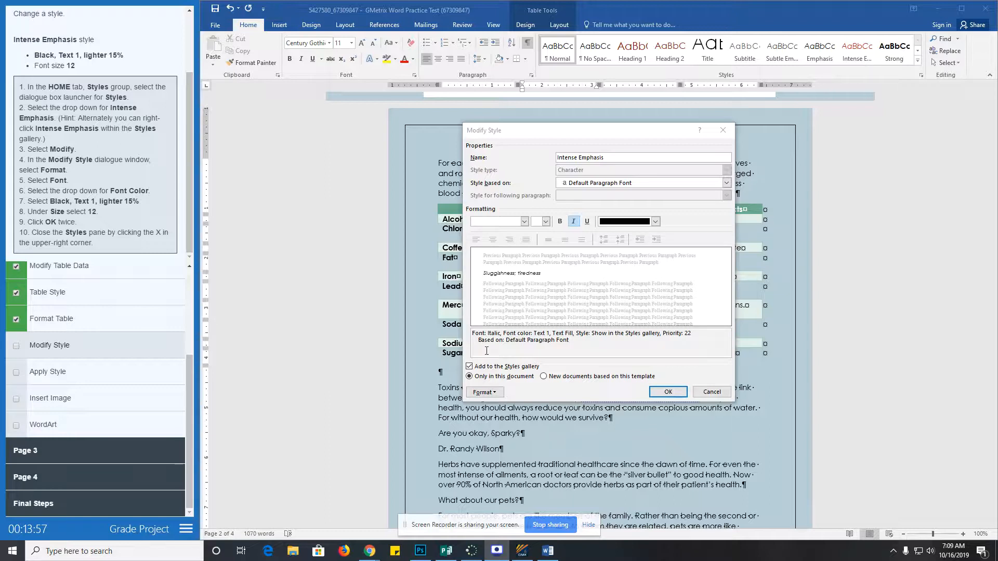
left_click(492, 392)
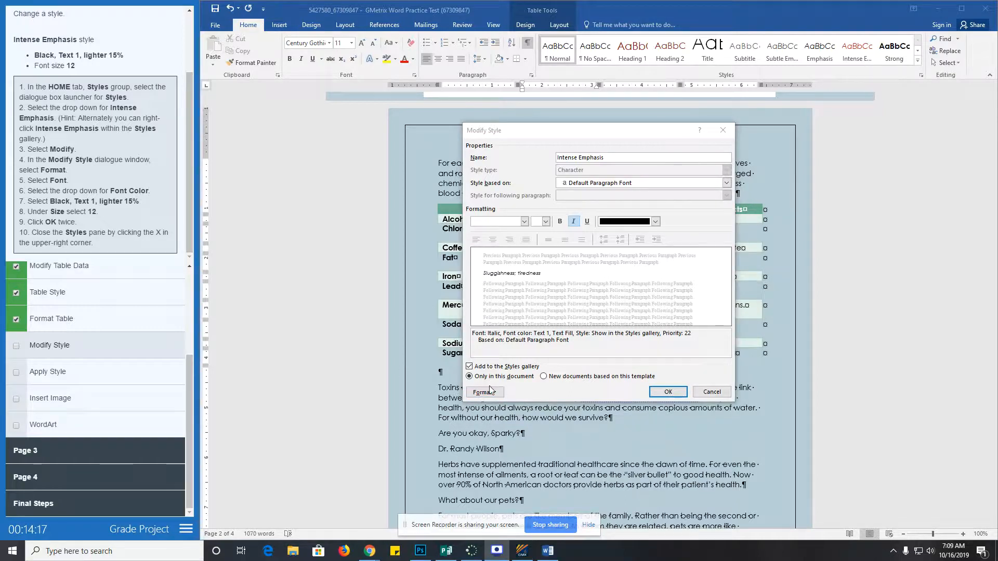
left_click(491, 393)
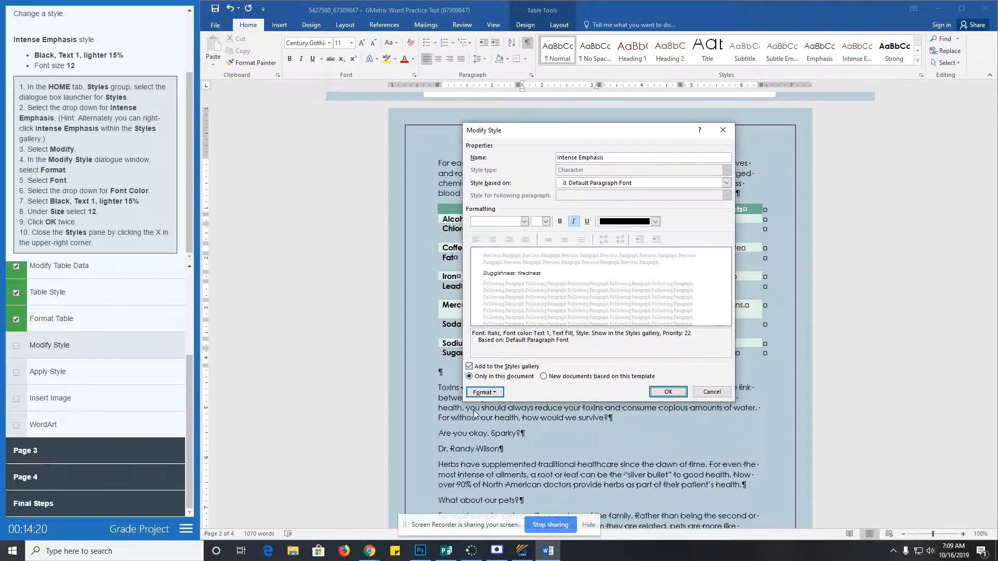
left_click(491, 394)
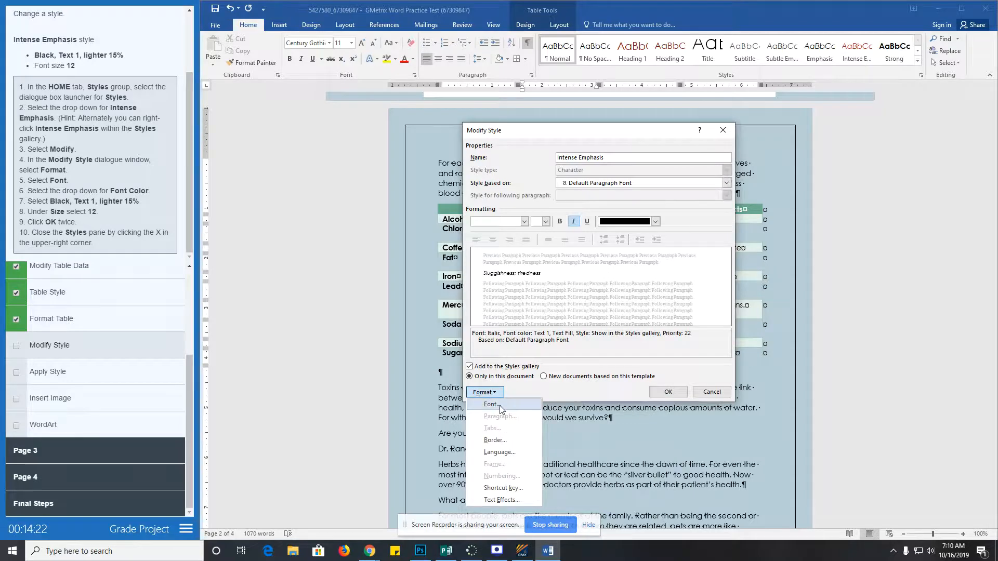
- Set the Intense Emphasis font to 12 pt, Black, Text 1, Lighter 15%, and save the style
left_click(500, 406)
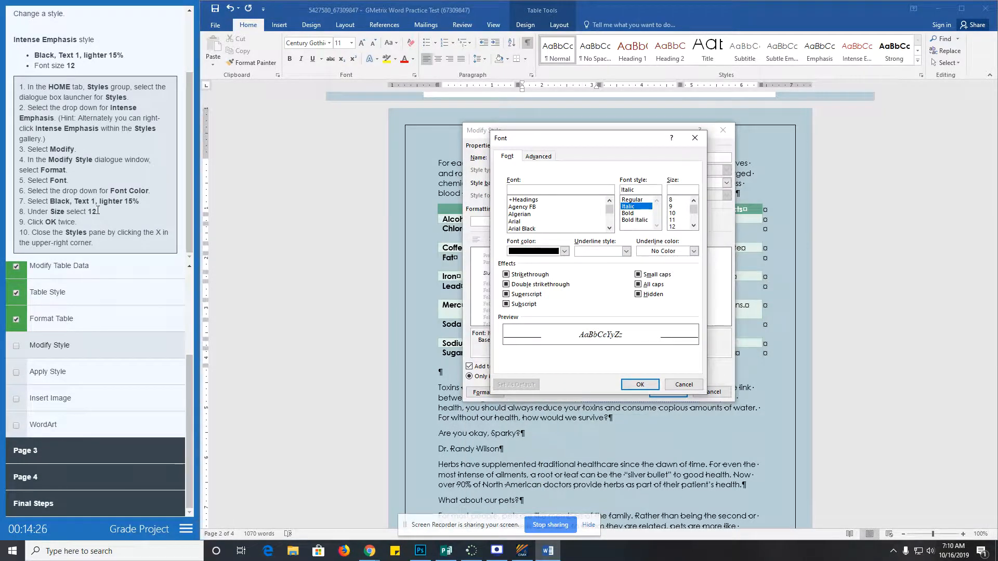
left_click(564, 251)
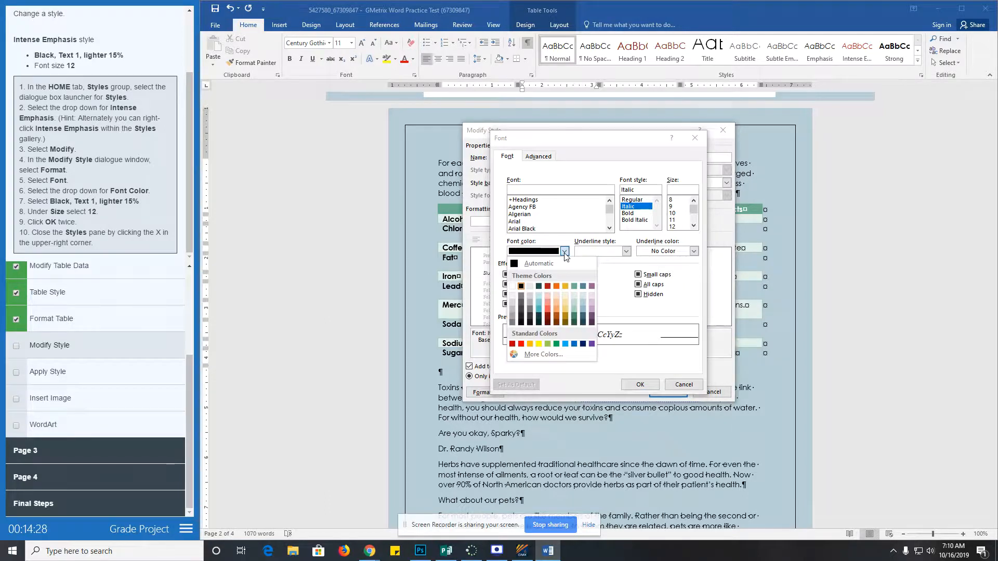
left_click(521, 316)
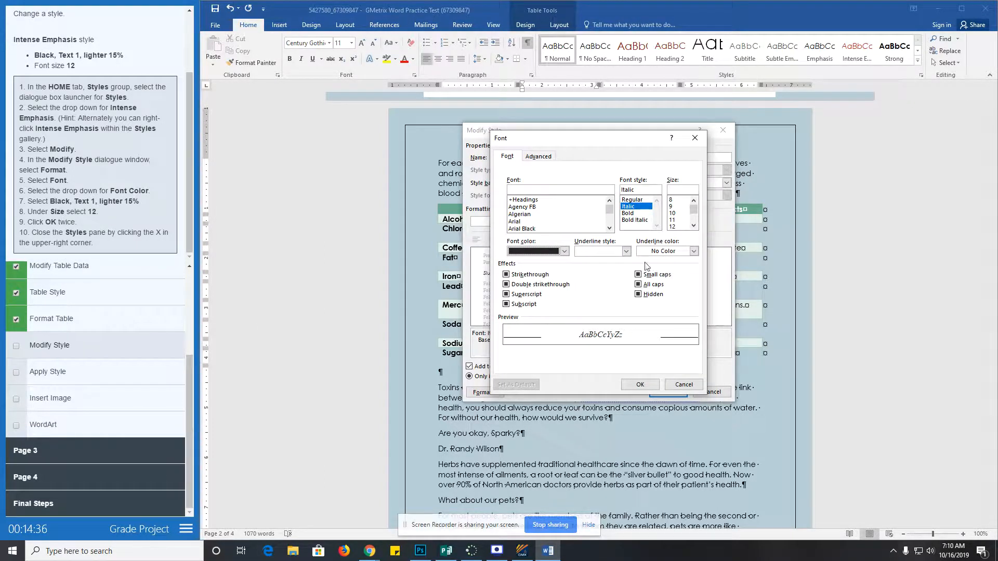
left_click(674, 226)
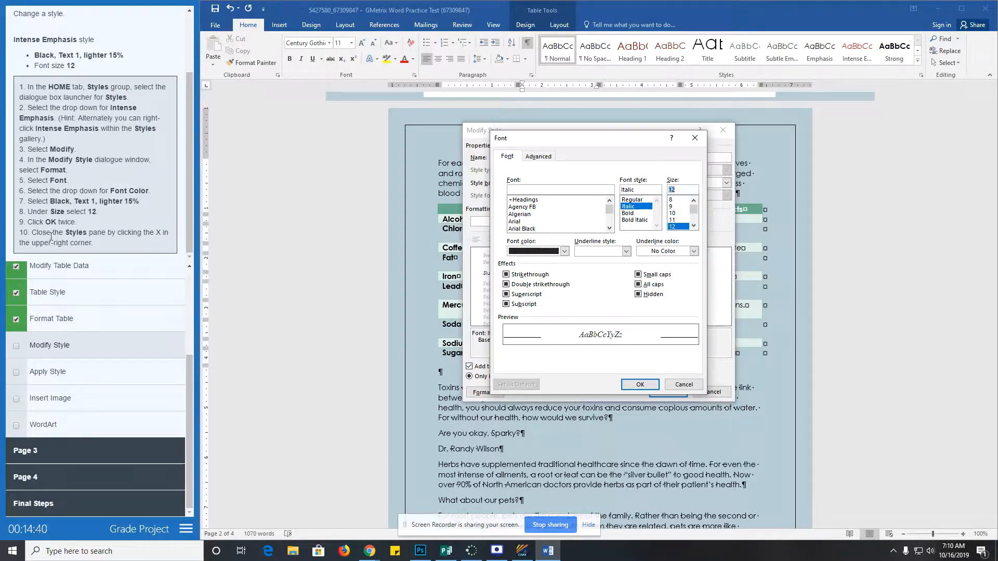
left_click(648, 388)
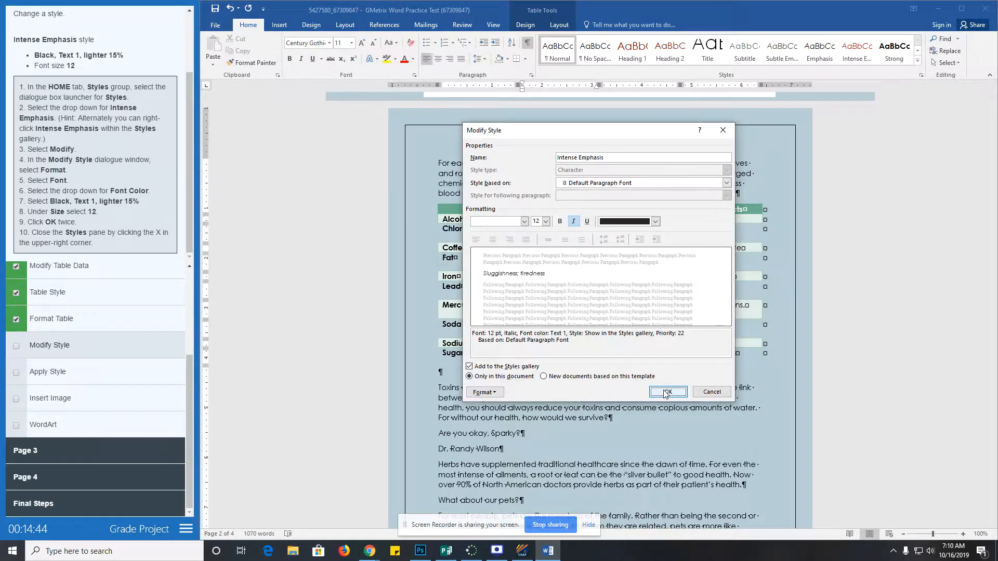
left_click(666, 392)
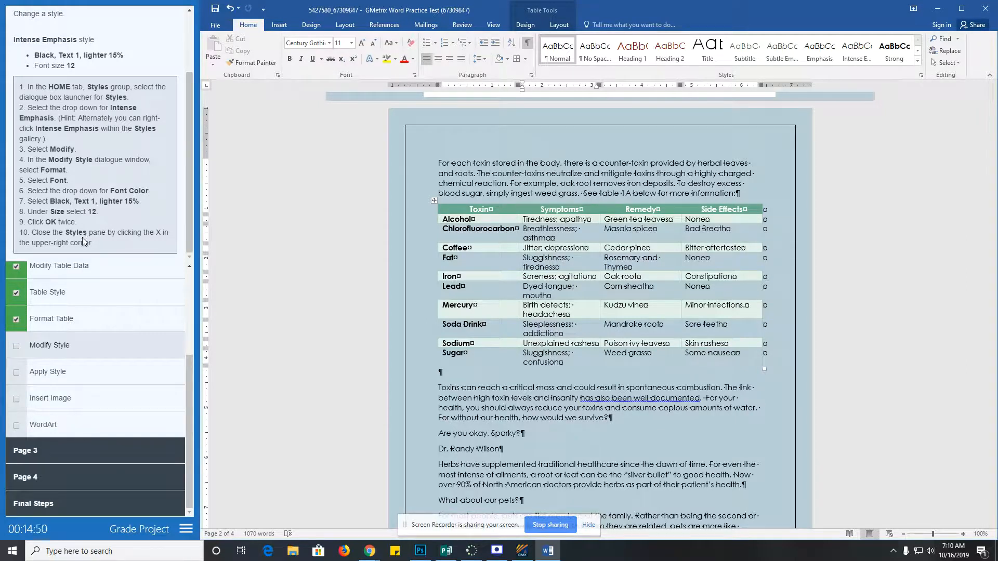
left_click(61, 373)
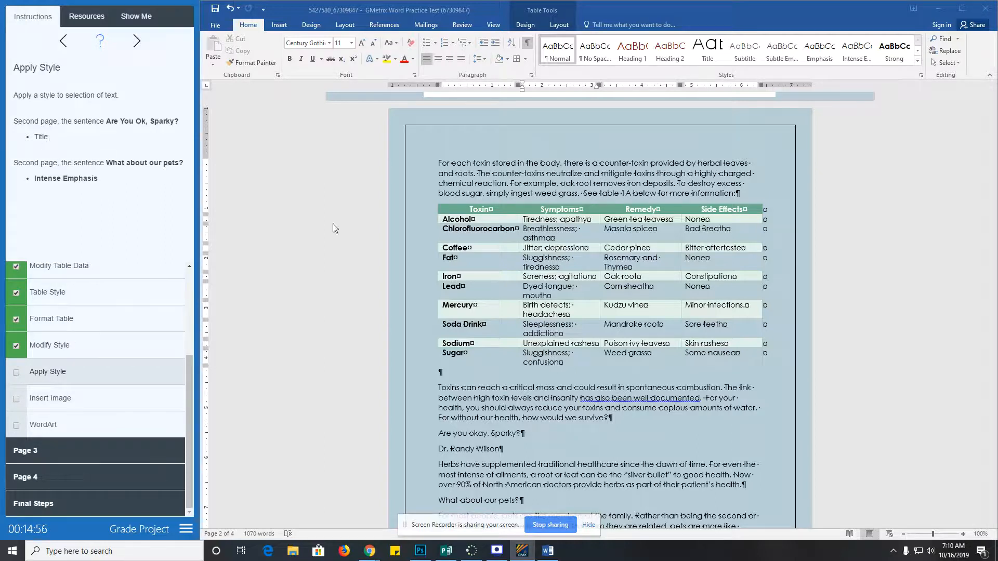
- Apply the Title style to 'Are you okay, Sparky?'
scroll(495, 361, "down", 3)
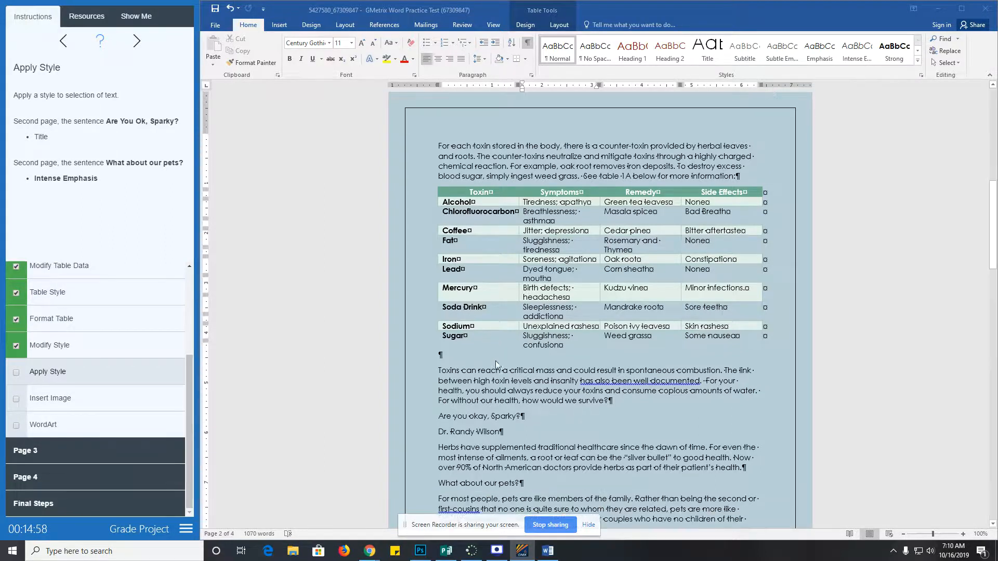
scroll(496, 366, "down", 1)
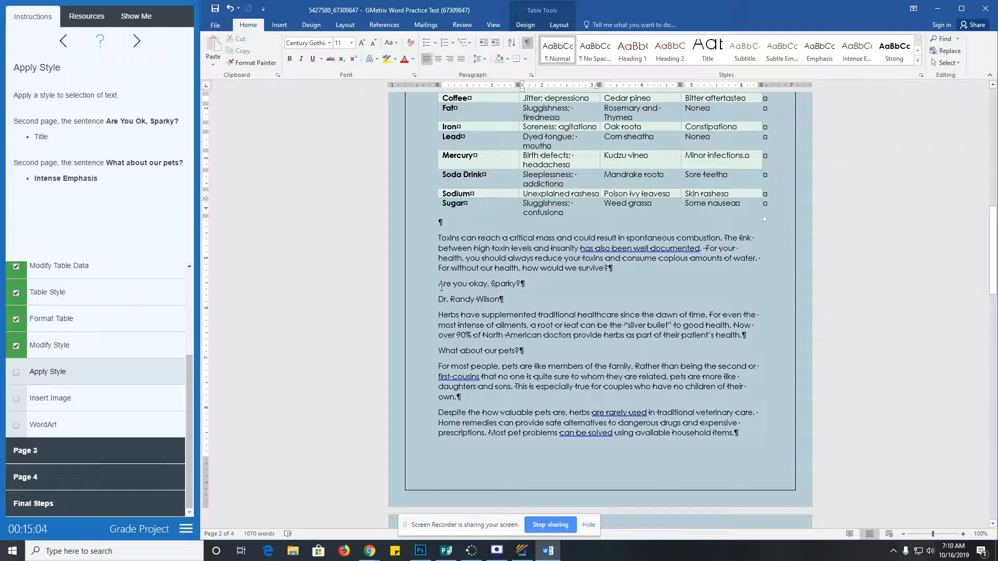
left_click_drag(437, 283, 524, 283)
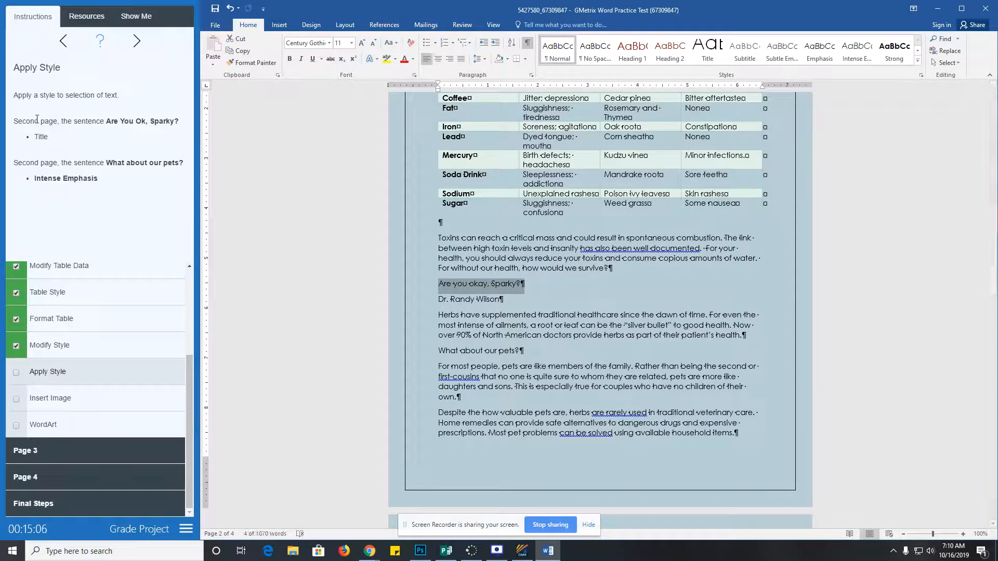
left_click(705, 57)
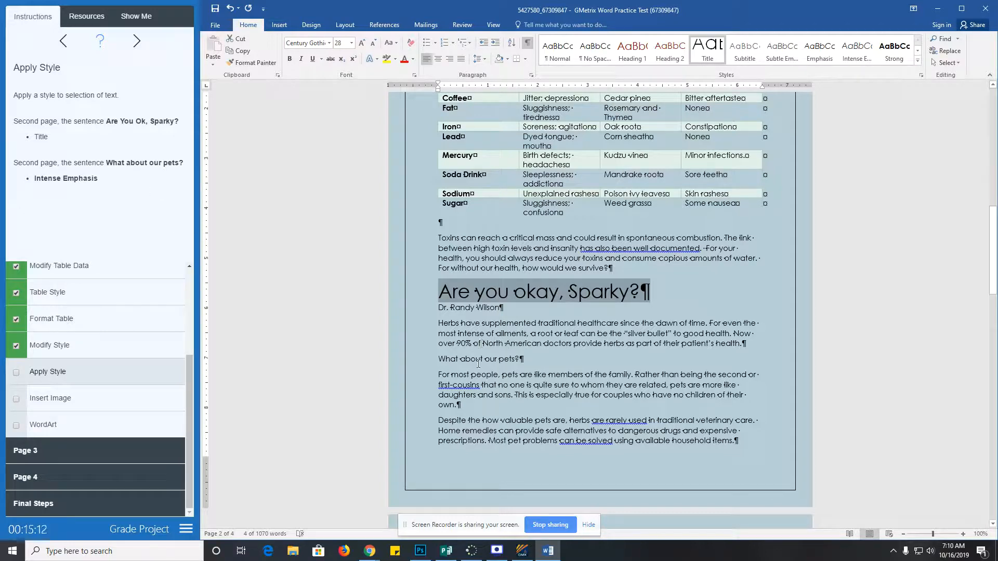
- Apply Intense Emphasis to 'What about our pets?' and tick off the Apply Style task
scroll(461, 393, "up", 5)
scroll(461, 393, "down", 9)
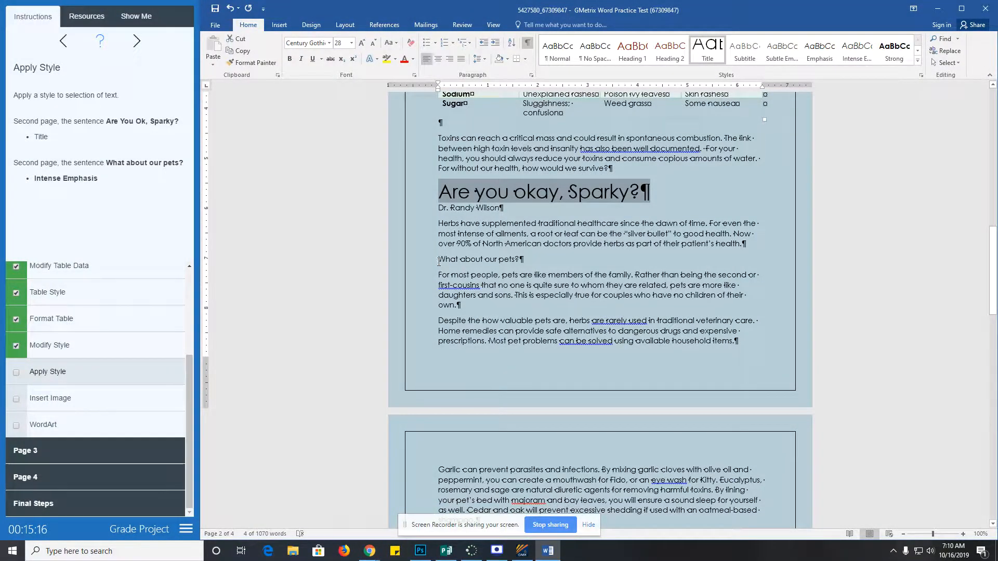
left_click_drag(438, 261, 524, 259)
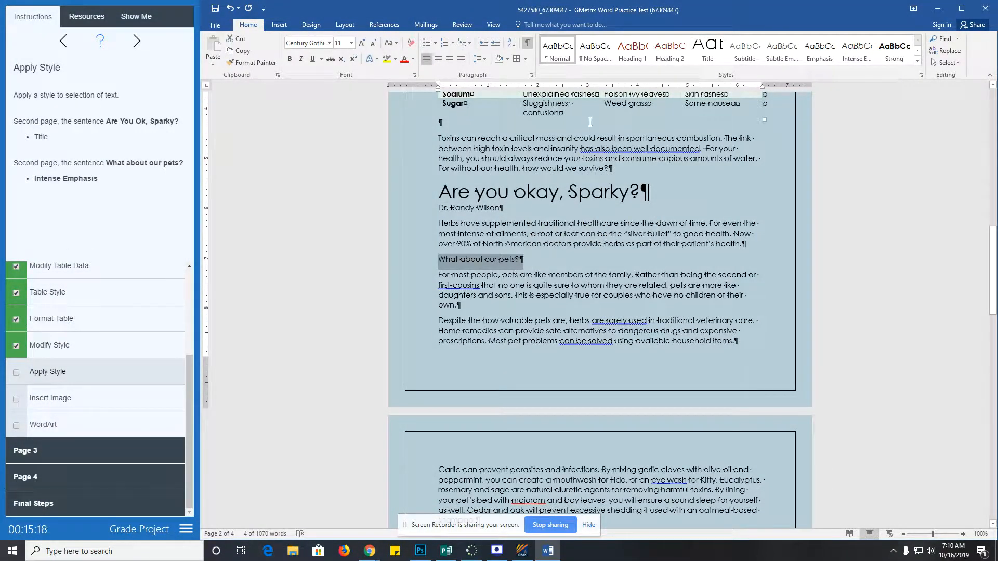
left_click(857, 51)
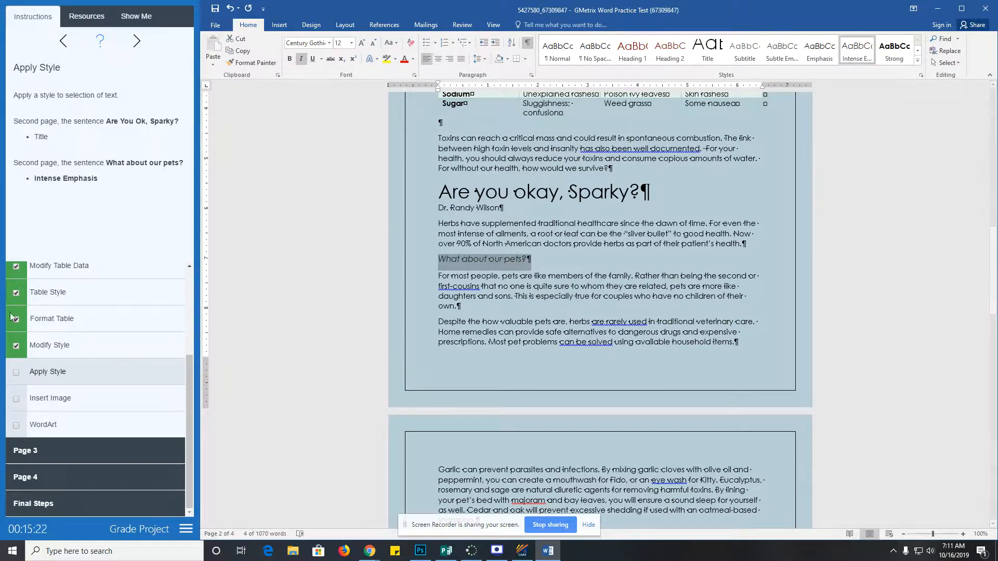
left_click(16, 372)
left_click(70, 402)
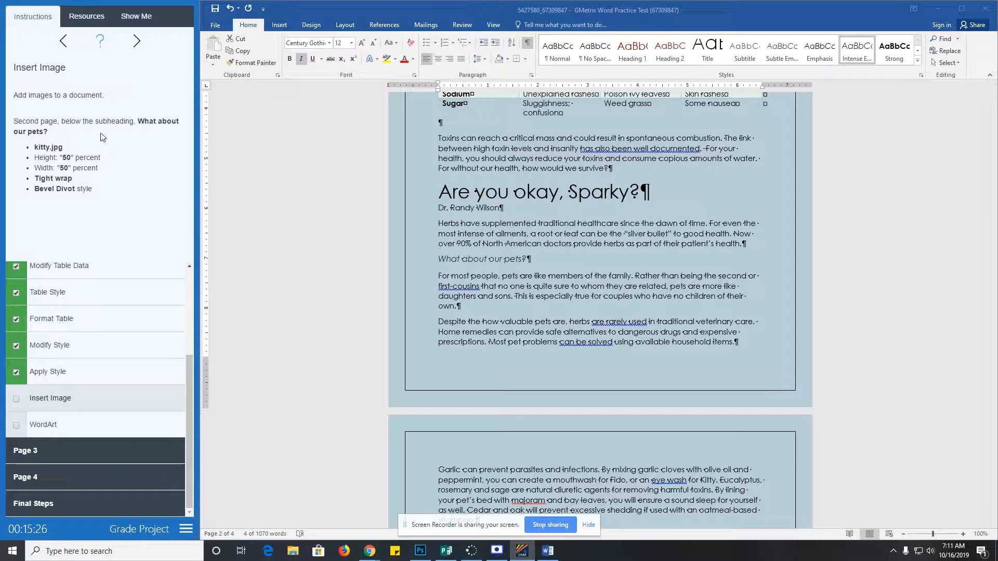
- Insert the kitty image file from Pictures at the 'What about our pets?' subheading
scroll(519, 340, "down", 1)
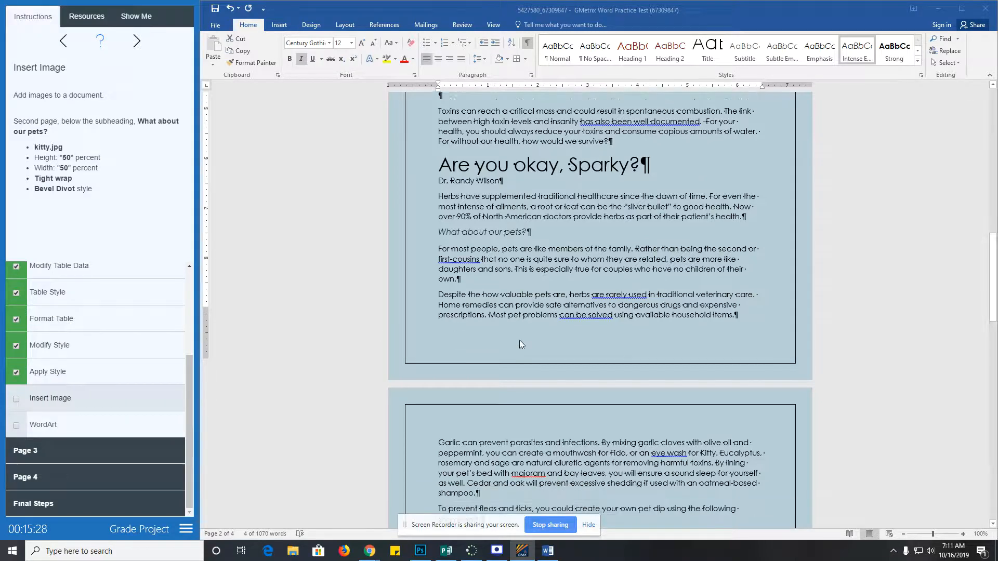
scroll(520, 340, "up", 3)
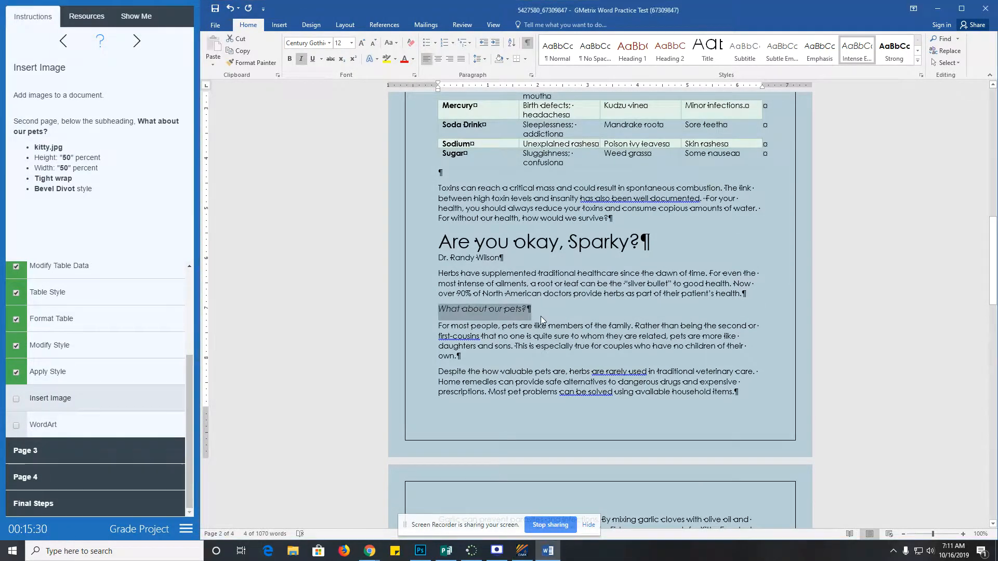
left_click(541, 313)
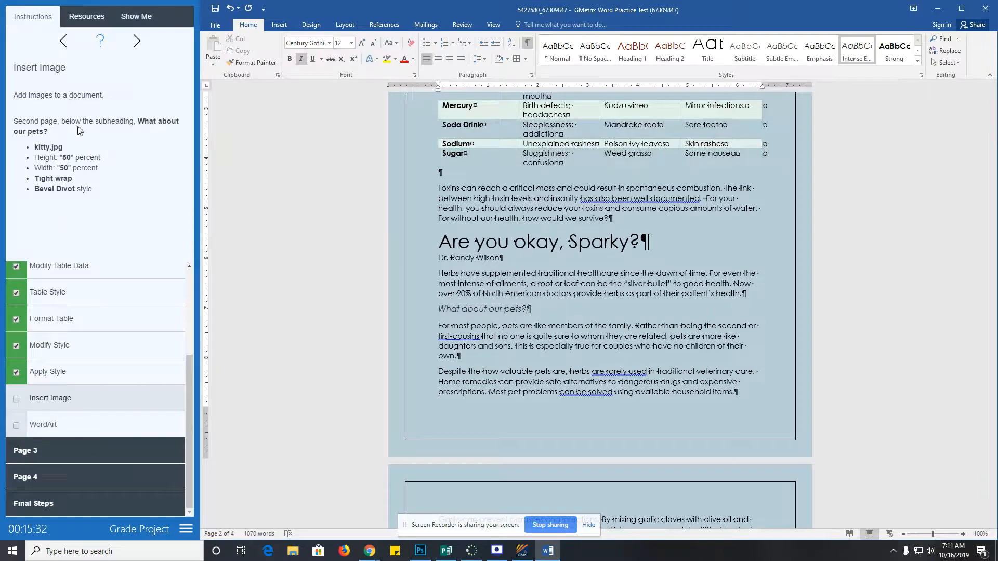
left_click(280, 25)
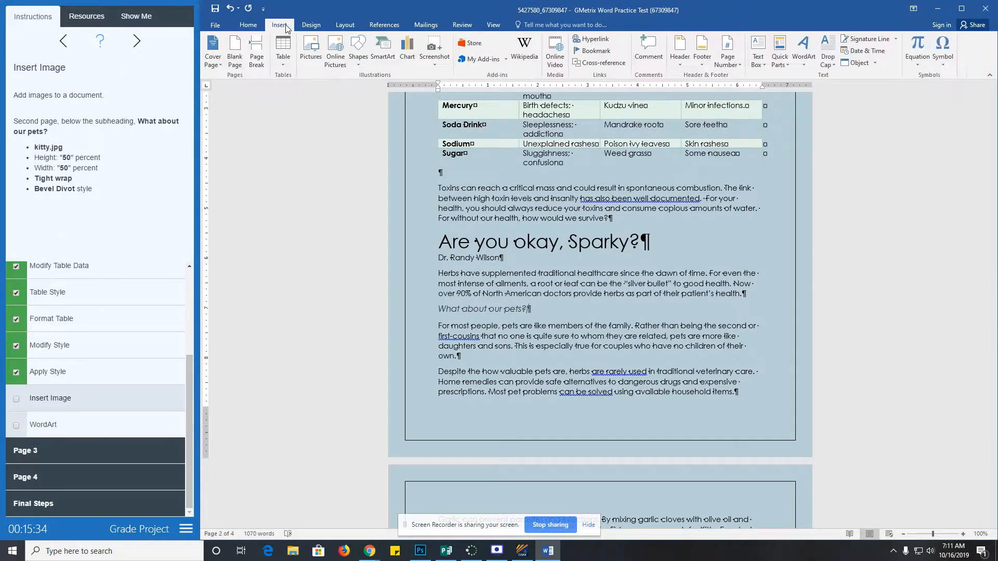
left_click(314, 53)
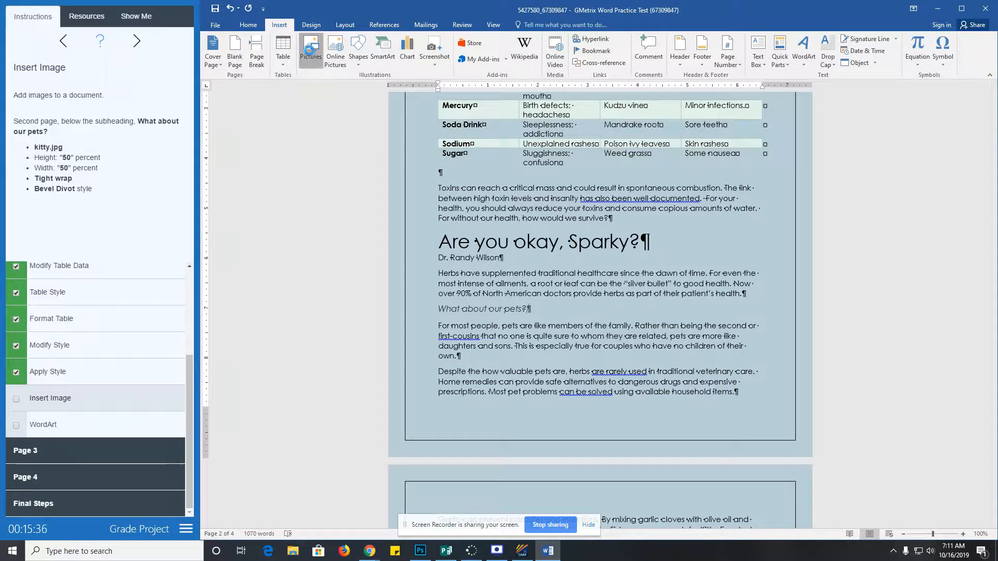
left_click(387, 83)
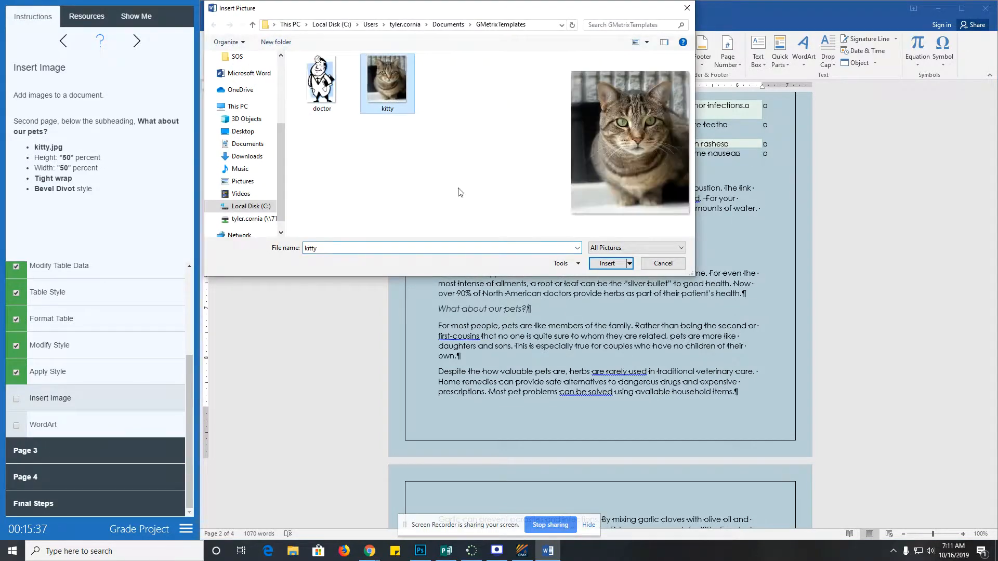
left_click(607, 264)
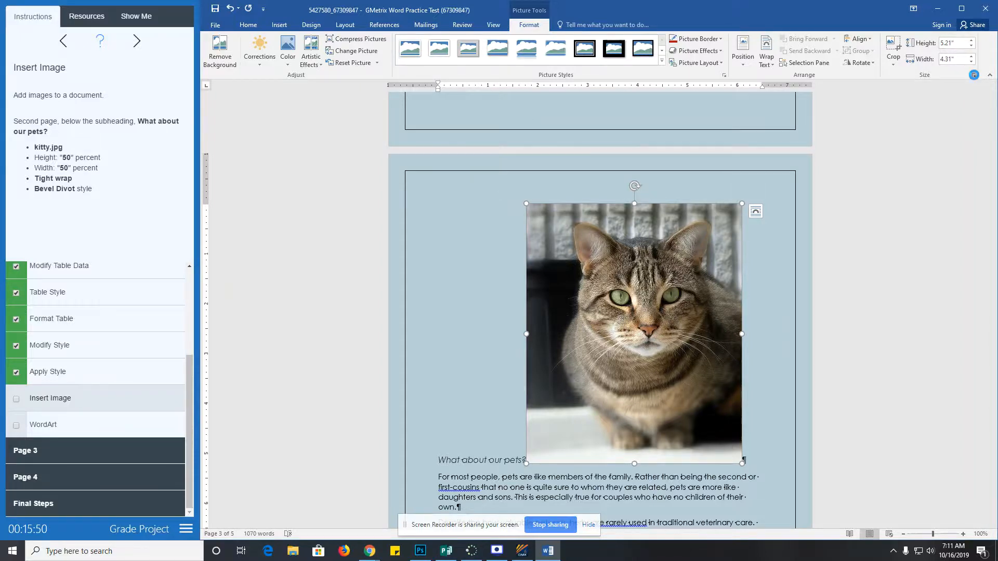
- Scale the kitty picture to 50% (2.6" by 2.15") with Tight wrapping, then expand Picture Styles
left_click(972, 76)
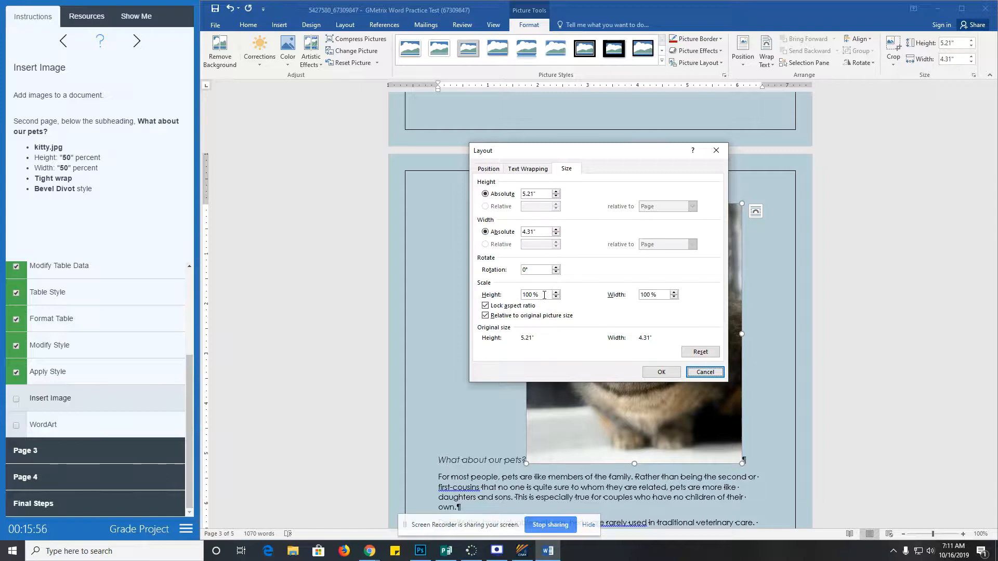
left_click_drag(544, 295, 505, 296)
type("50")
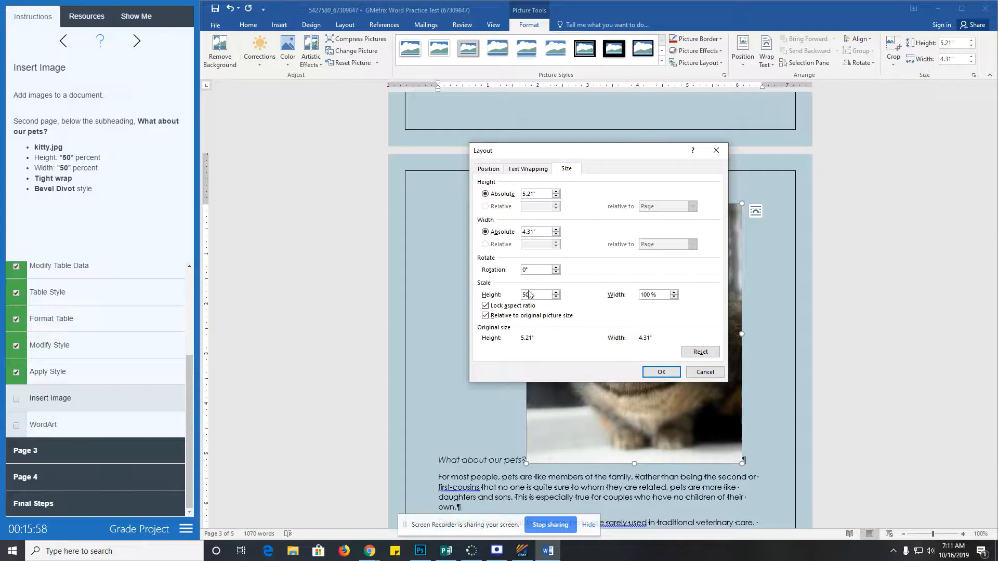
key("Tab")
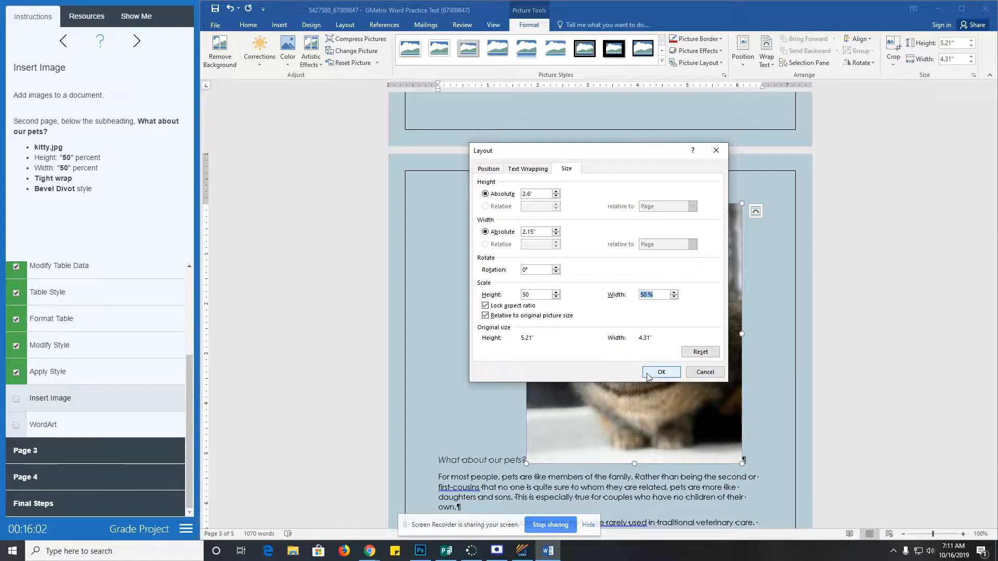
left_click(527, 172)
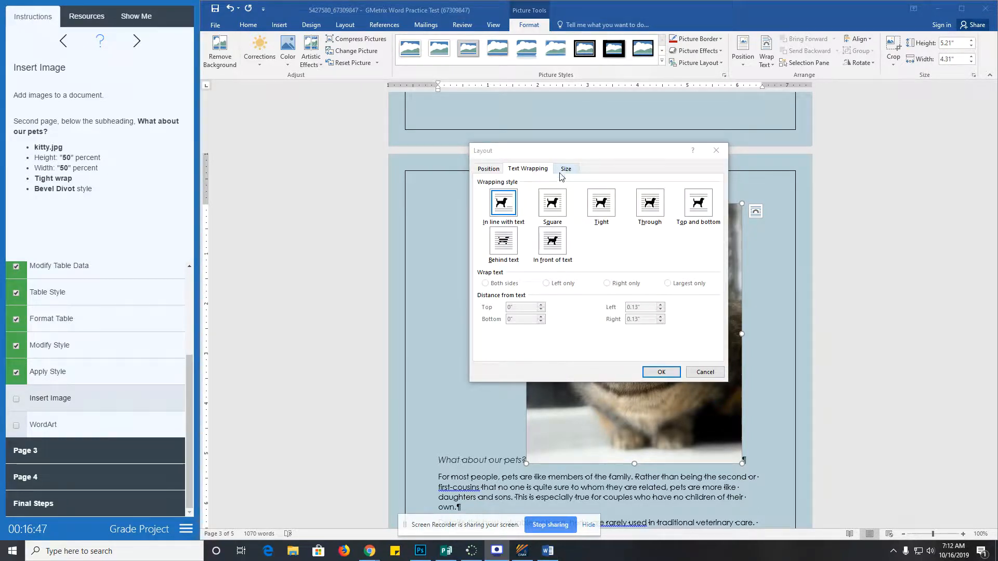
left_click(602, 207)
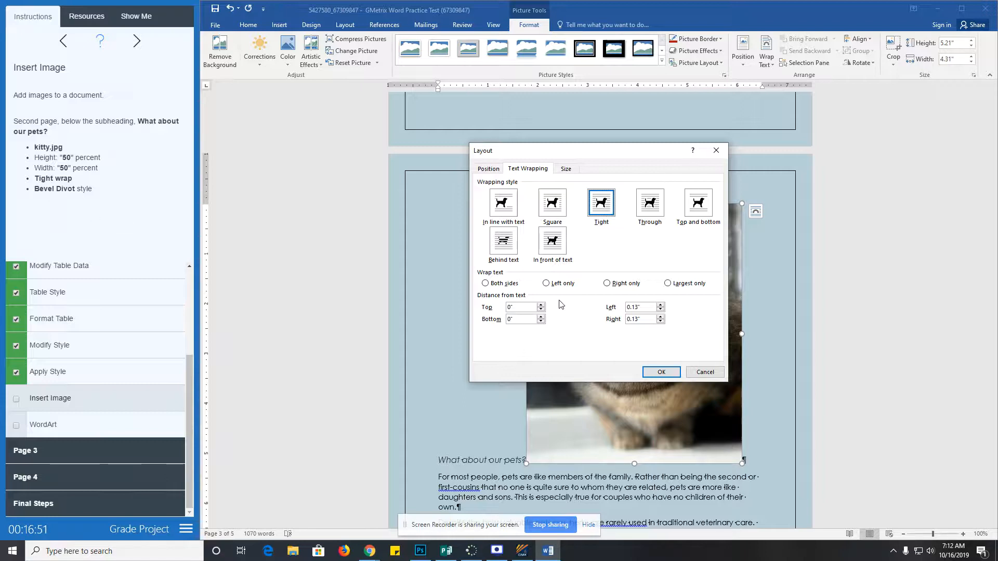
left_click(566, 168)
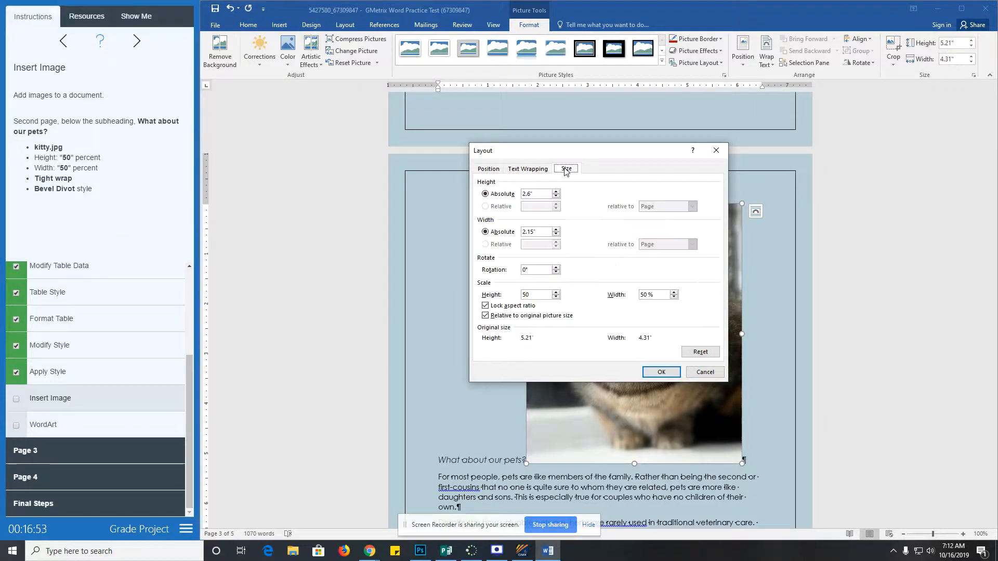
left_click(527, 169)
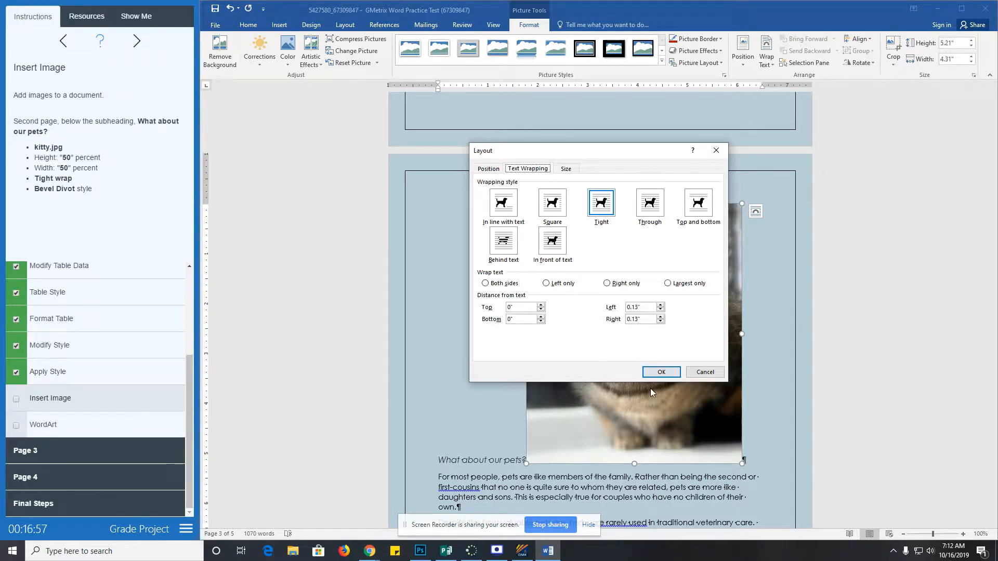
left_click(658, 372)
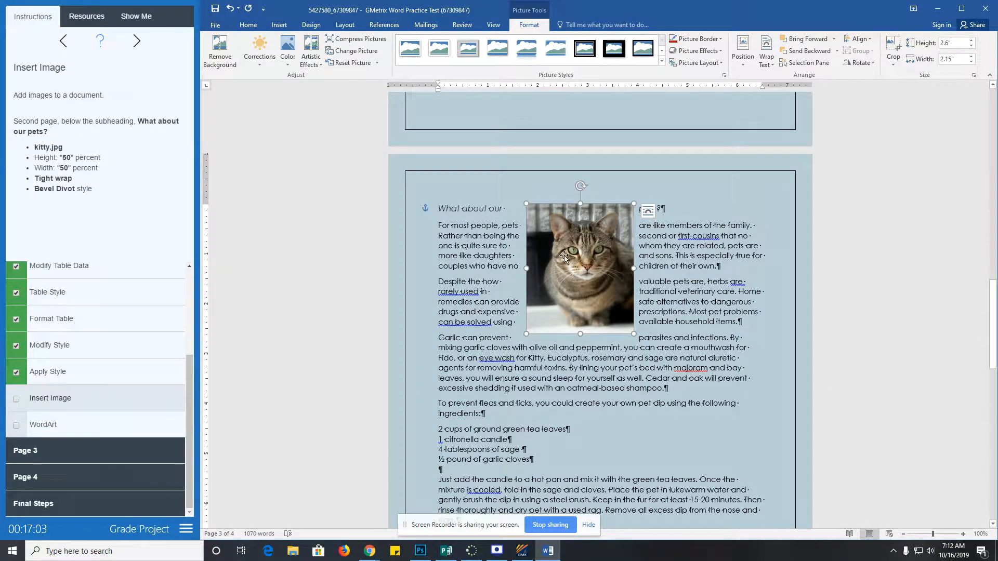
left_click(660, 61)
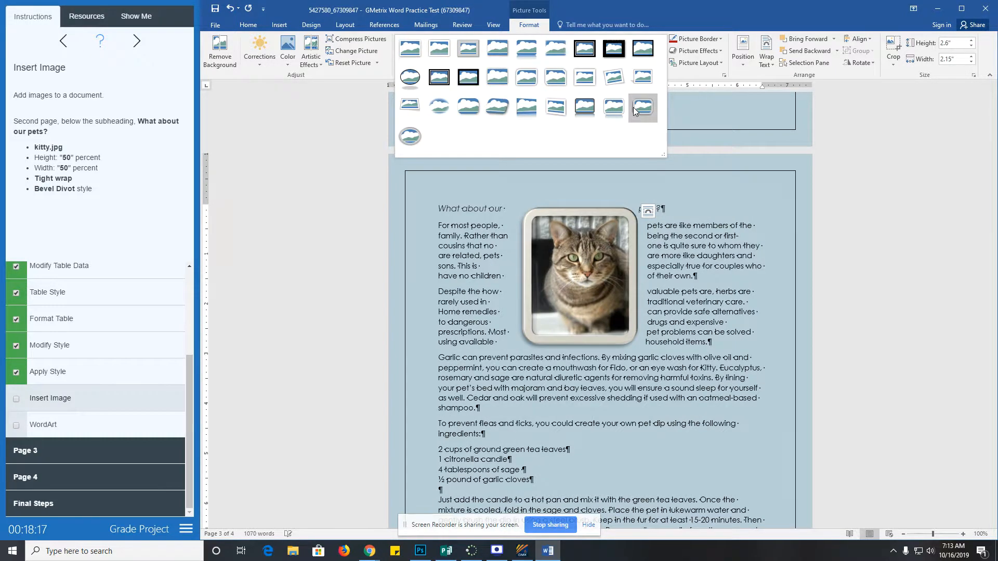
- Dismiss the Picture Styles gallery with Esc, leaving the kitty picture unstyled
key("Escape")
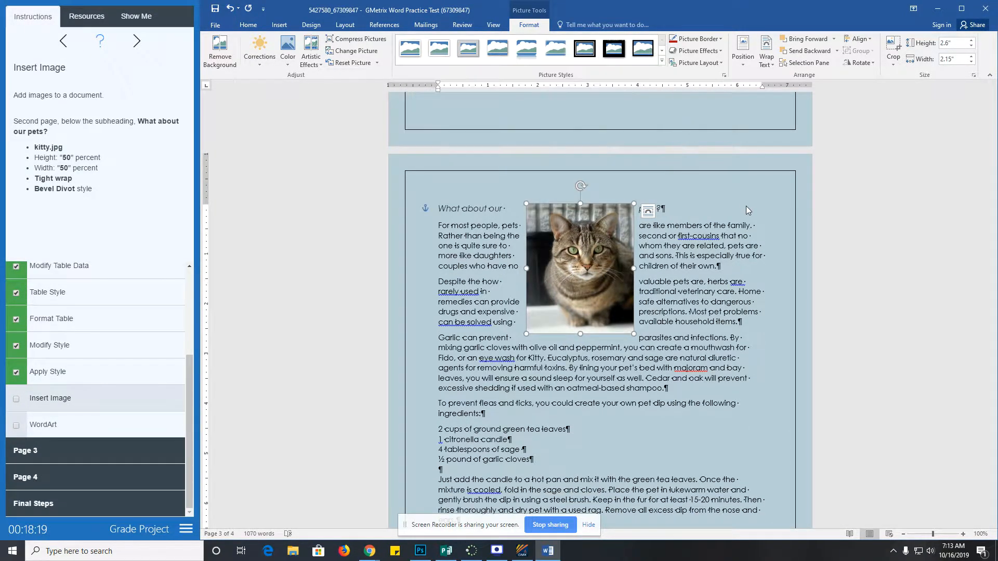
- Apply the Divot bevel to the kitty picture and check off the Insert Image task
left_click(100, 40)
scroll(87, 220, "down", 1)
scroll(88, 226, "down", 2)
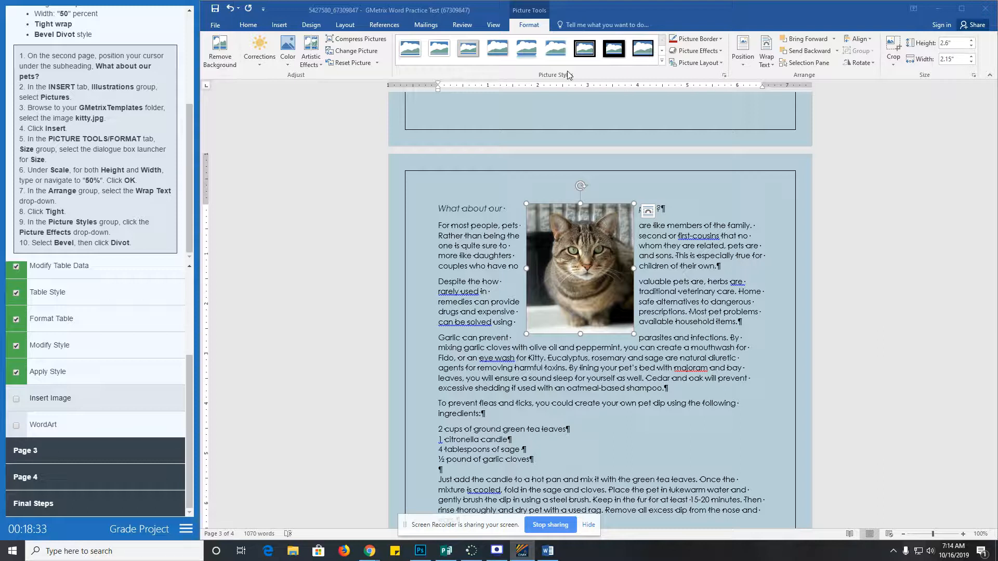
left_click(716, 54)
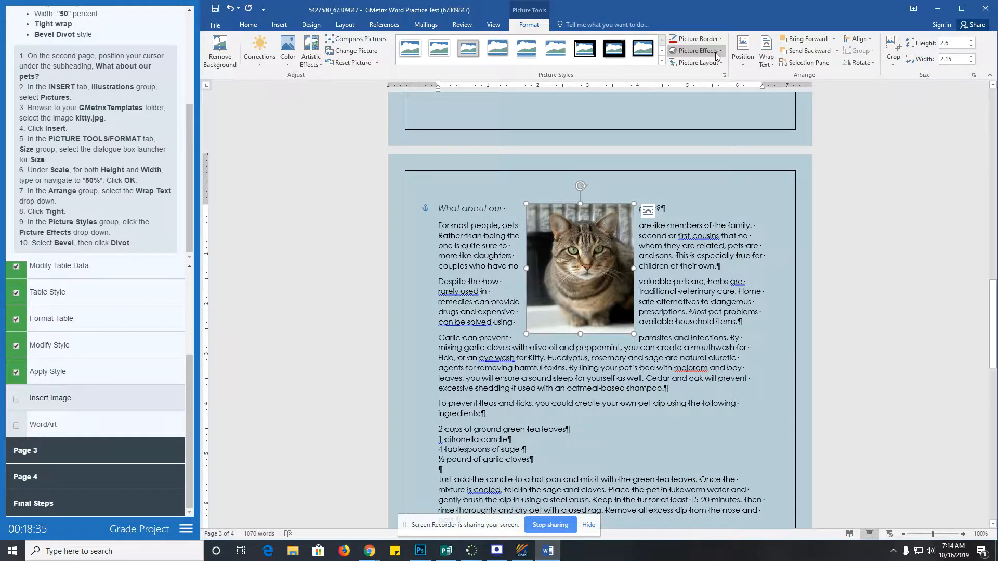
mouse_move(713, 187)
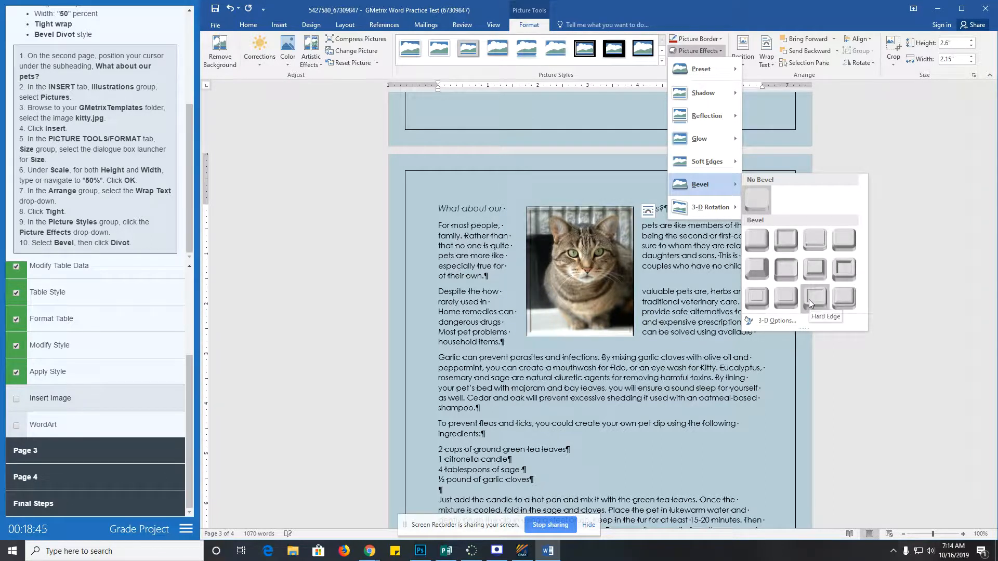
left_click(764, 298)
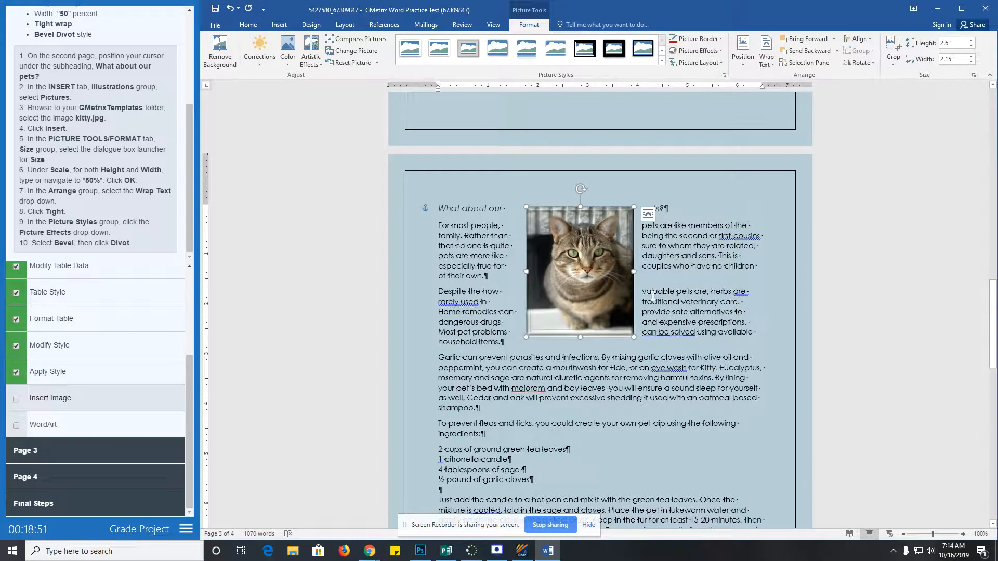
left_click(16, 402)
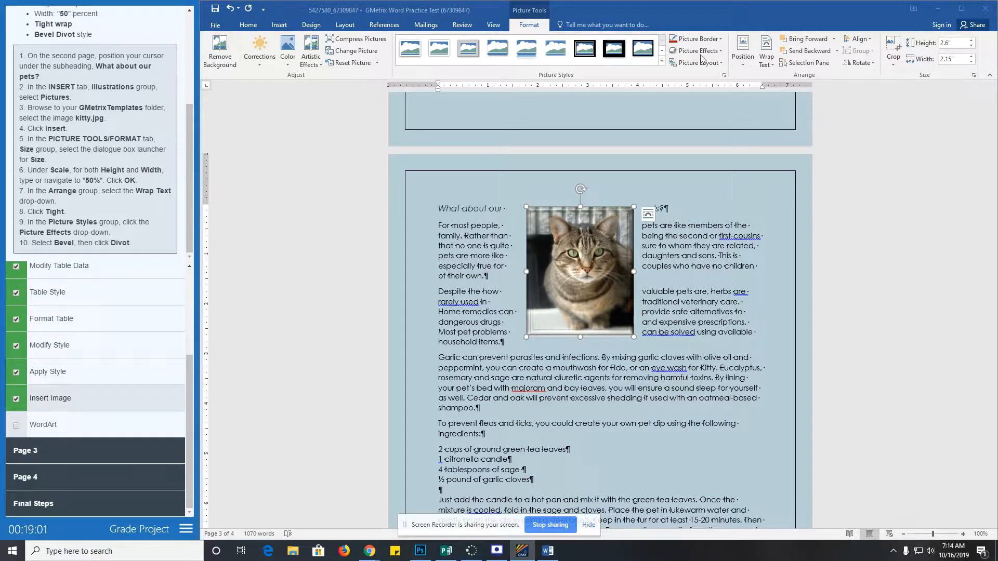
left_click(47, 425)
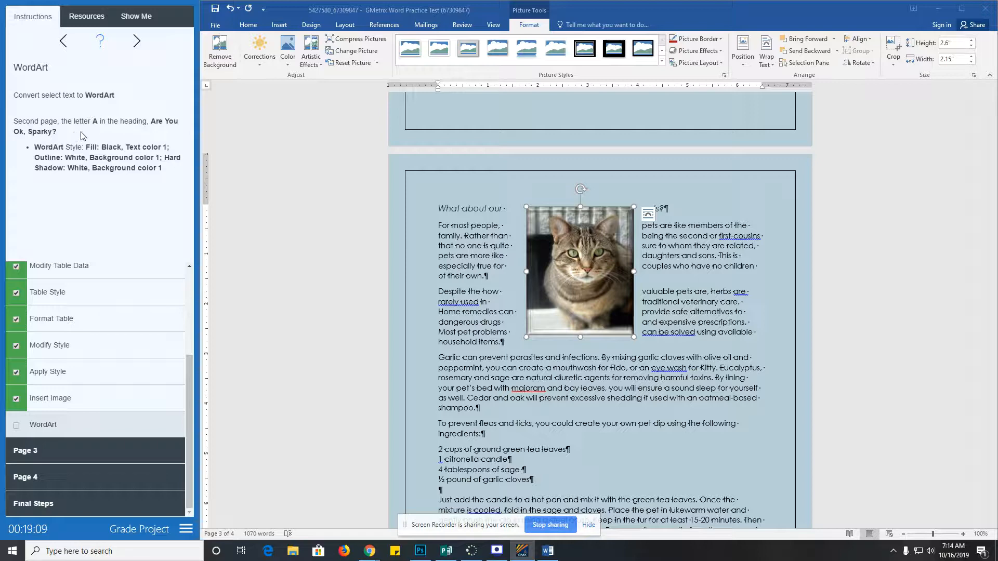
- Make the heading's first letter A into Fill: Black, Text color 1; Outline: White; Hard Shadow WordArt
scroll(491, 307, "up", 10)
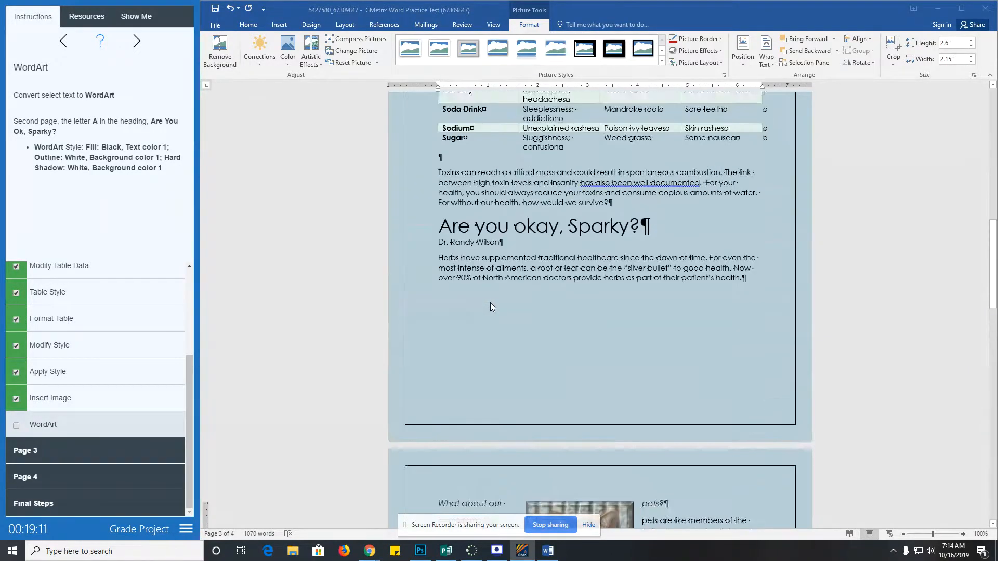
scroll(491, 306, "up", 2)
left_click_drag(439, 279, 445, 284)
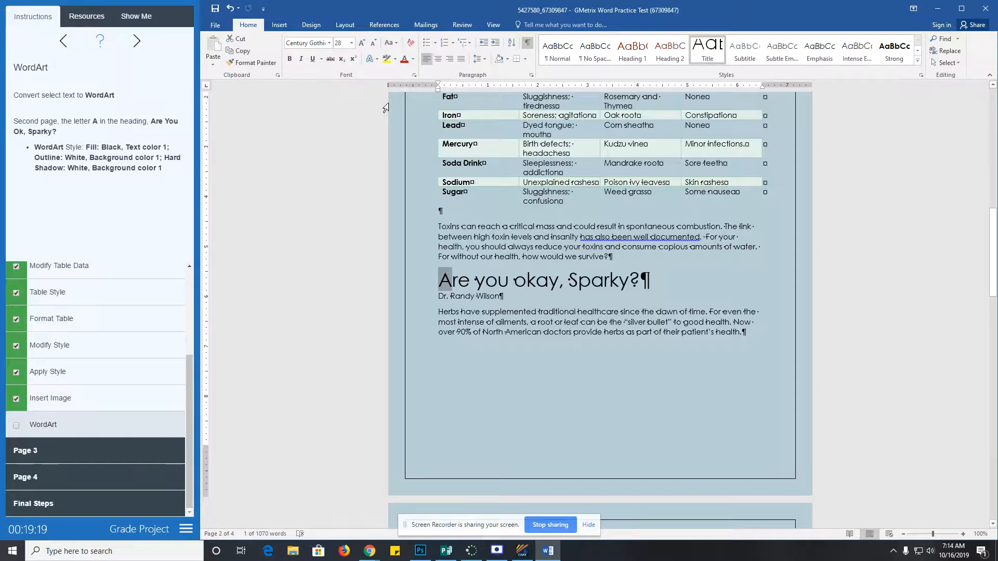
left_click(278, 24)
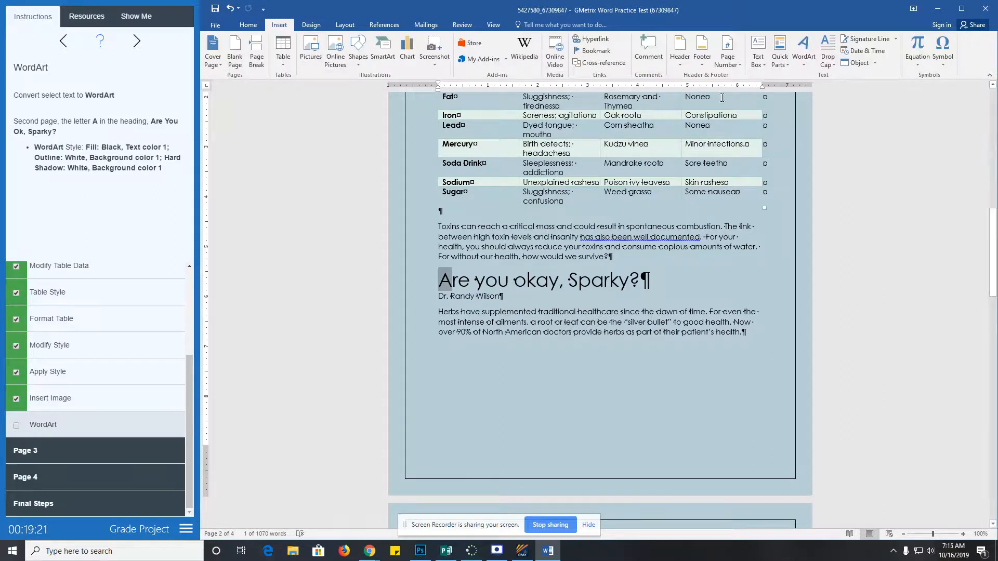
left_click(803, 67)
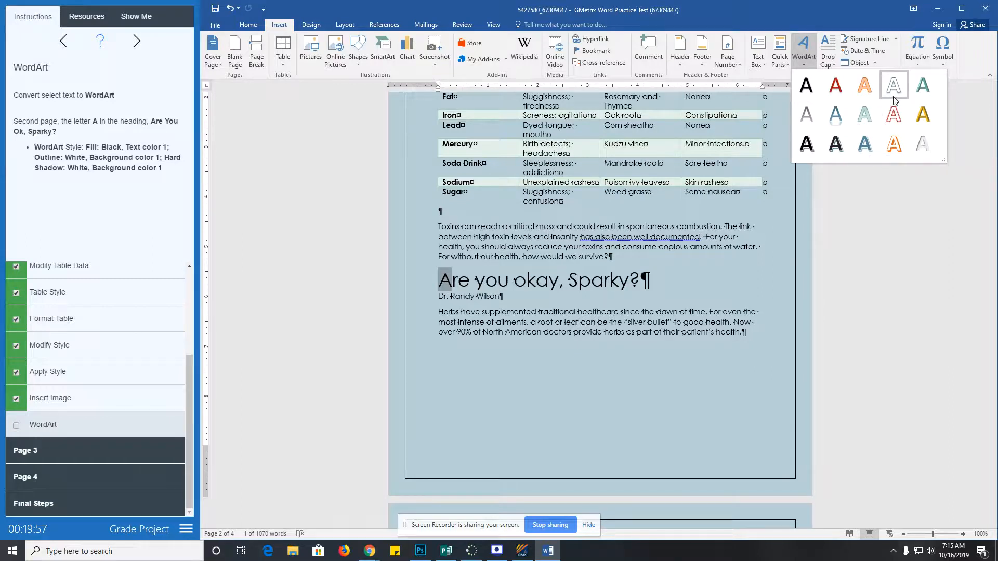
left_click(805, 145)
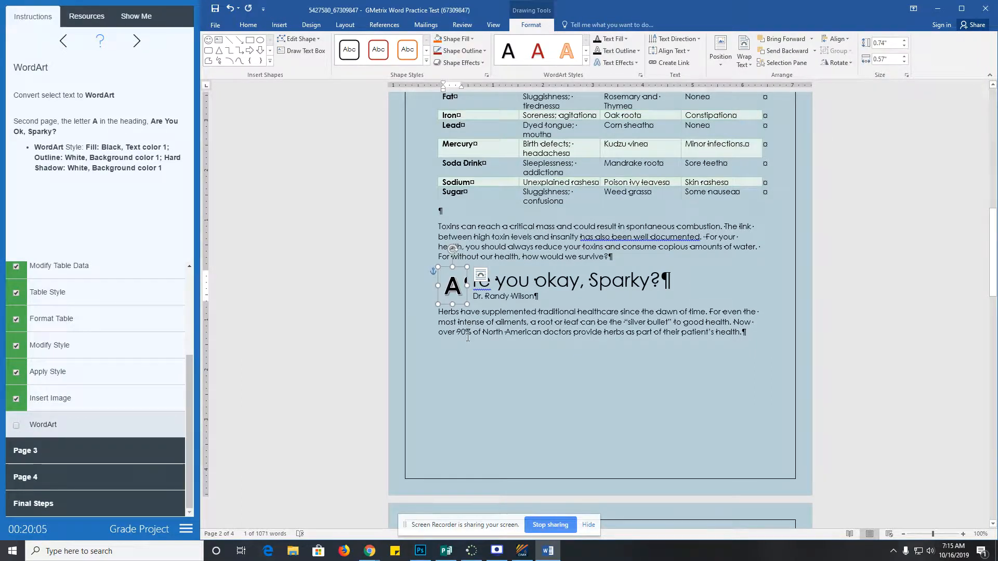
left_click(50, 430)
- Check off the WordArt task and open the Page 3 Text Formatting instructions
left_click(50, 430)
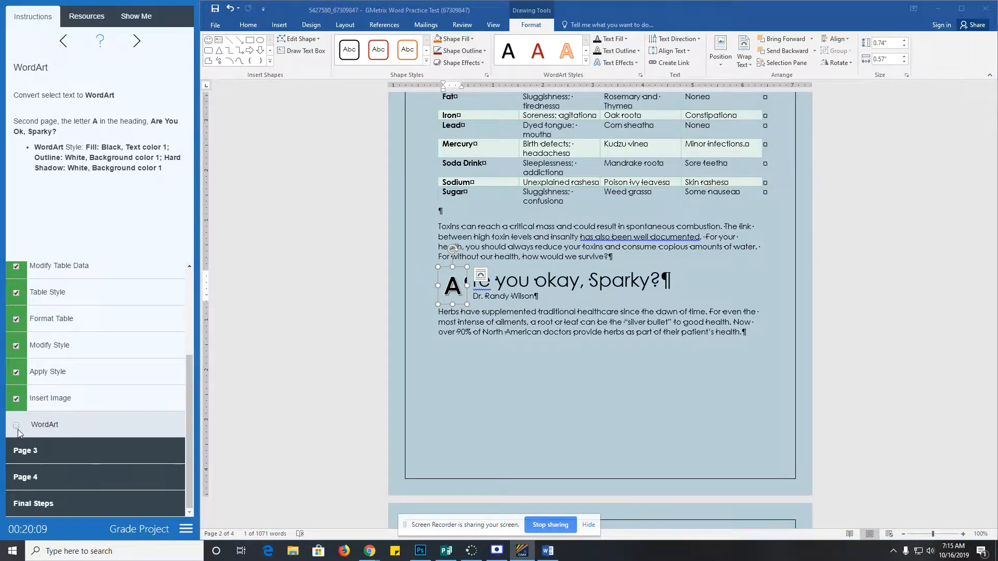
left_click(38, 452)
left_click(77, 410)
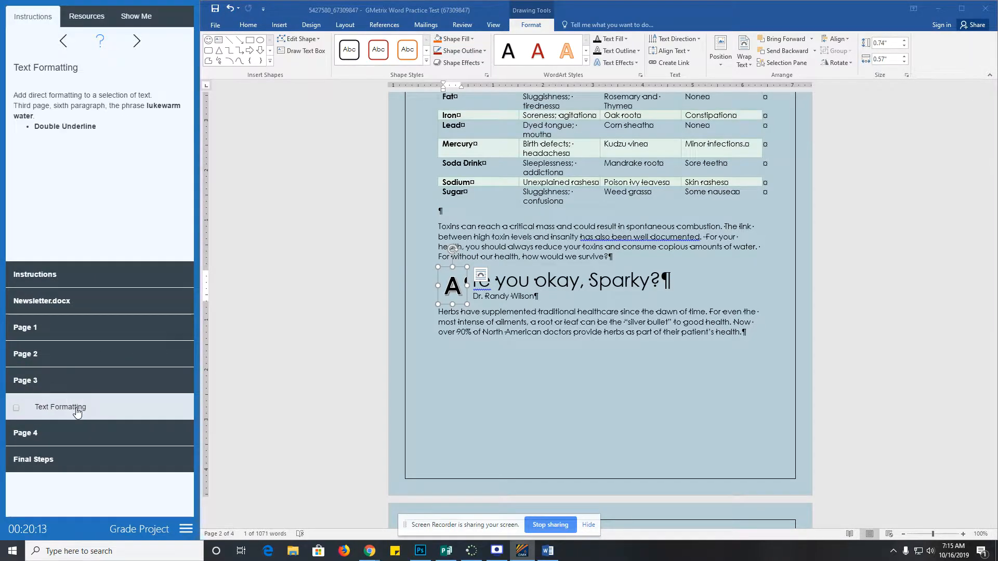
scroll(504, 358, "down", 15)
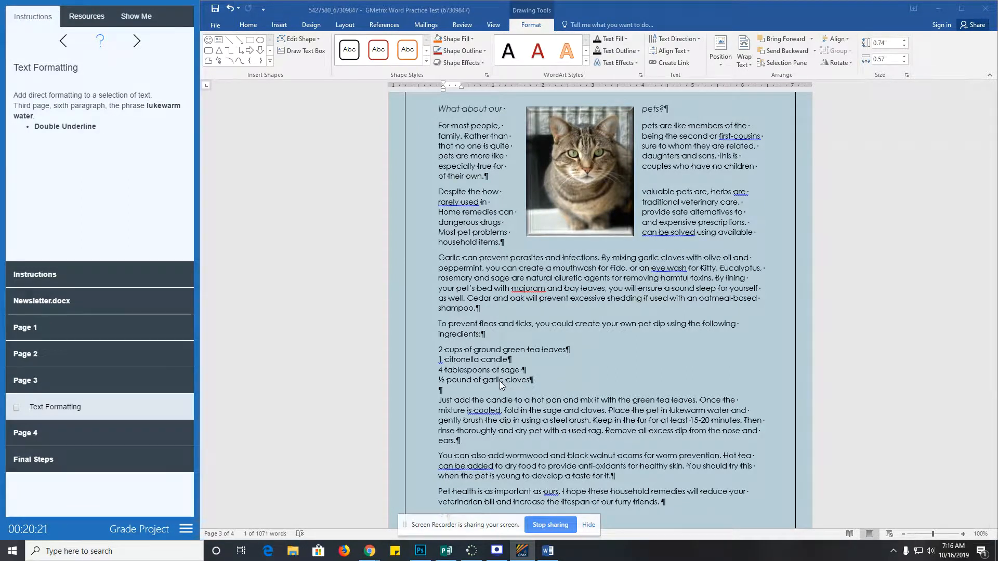
scroll(496, 402, "down", 1)
scroll(496, 402, "up", 1)
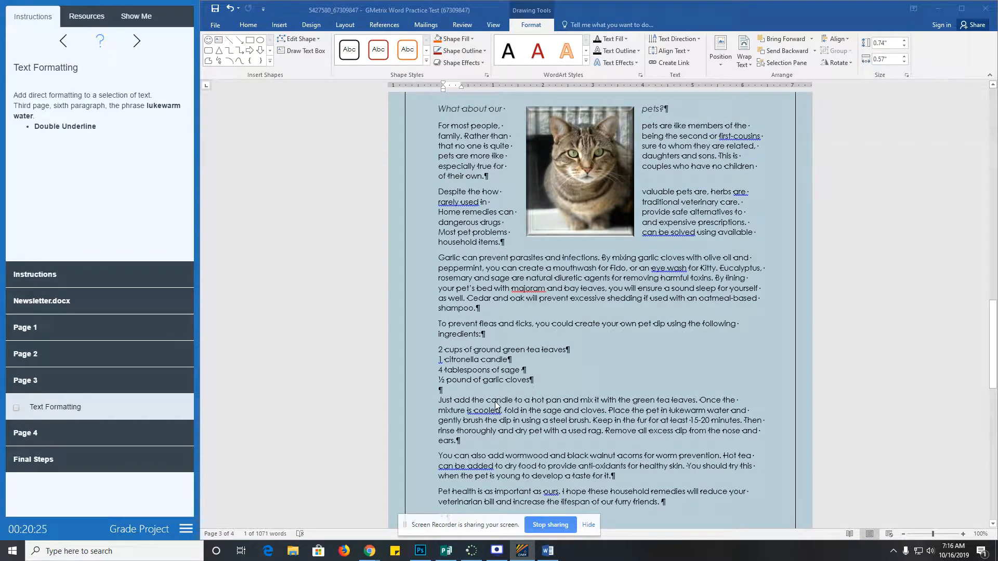
left_click(541, 339)
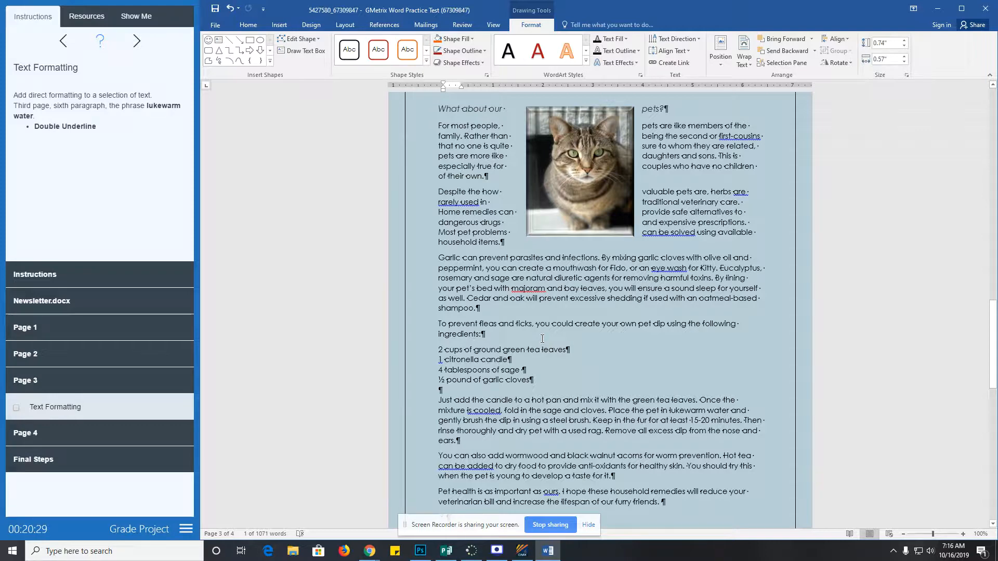
- Search for 'luke' and apply Double underline to the phrase 'lukewarm water'
key("ctrl+f")
type("lu")
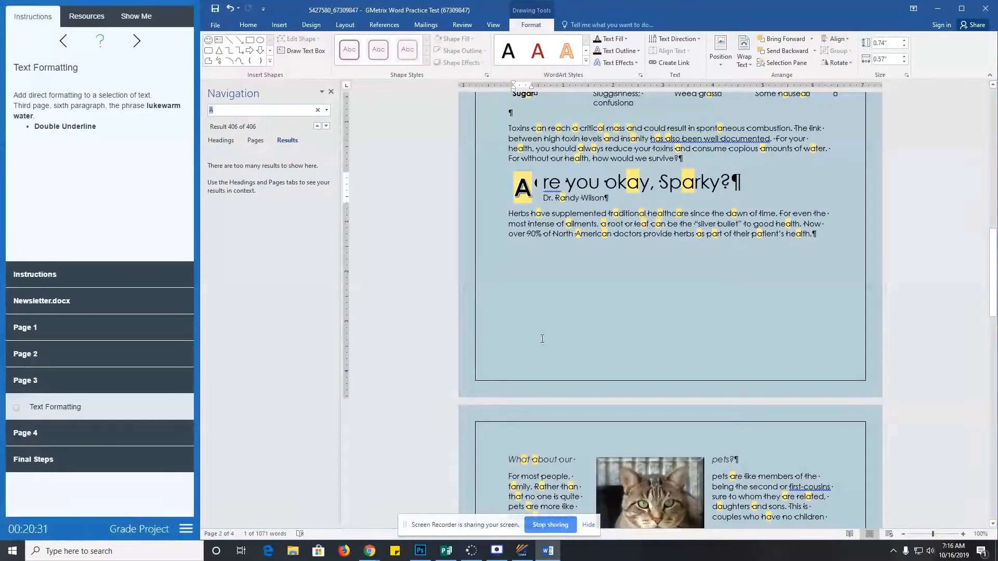
type("ke")
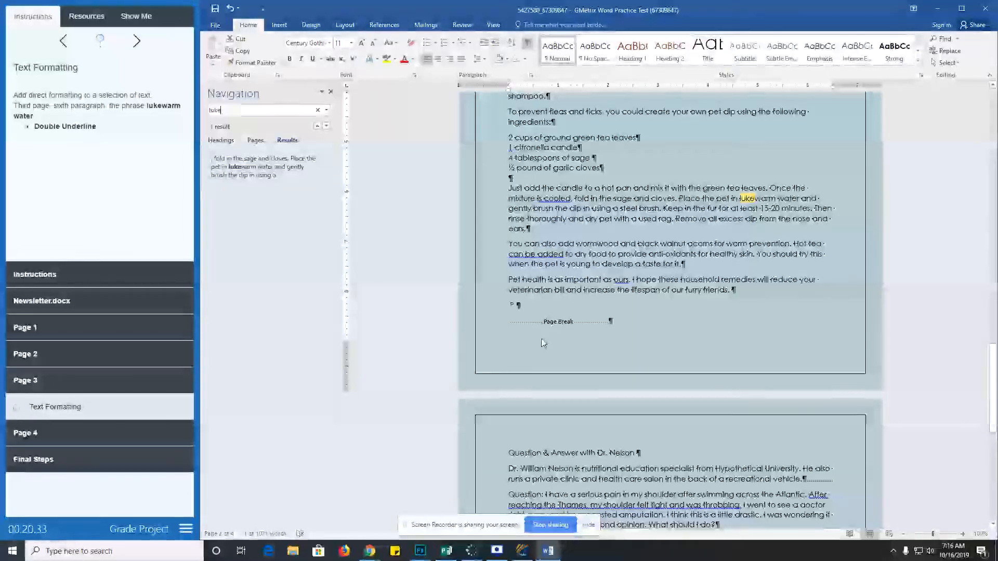
left_click_drag(743, 205, 801, 199)
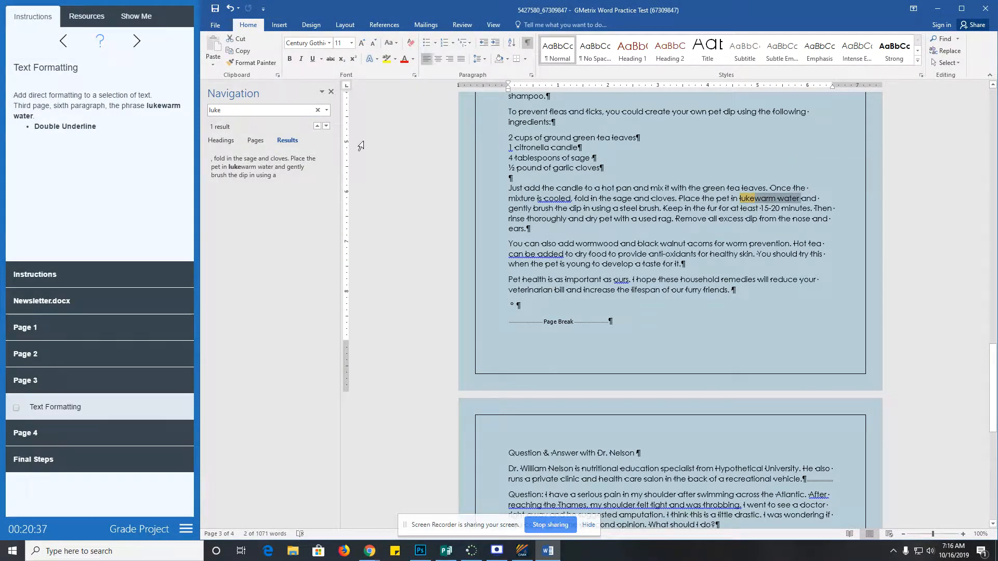
left_click(331, 92)
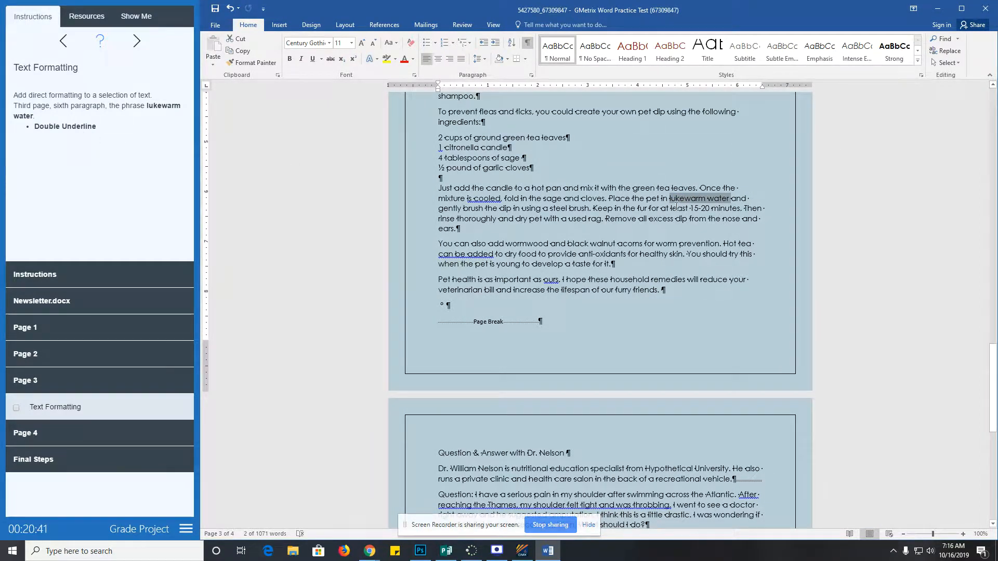
left_click(321, 59)
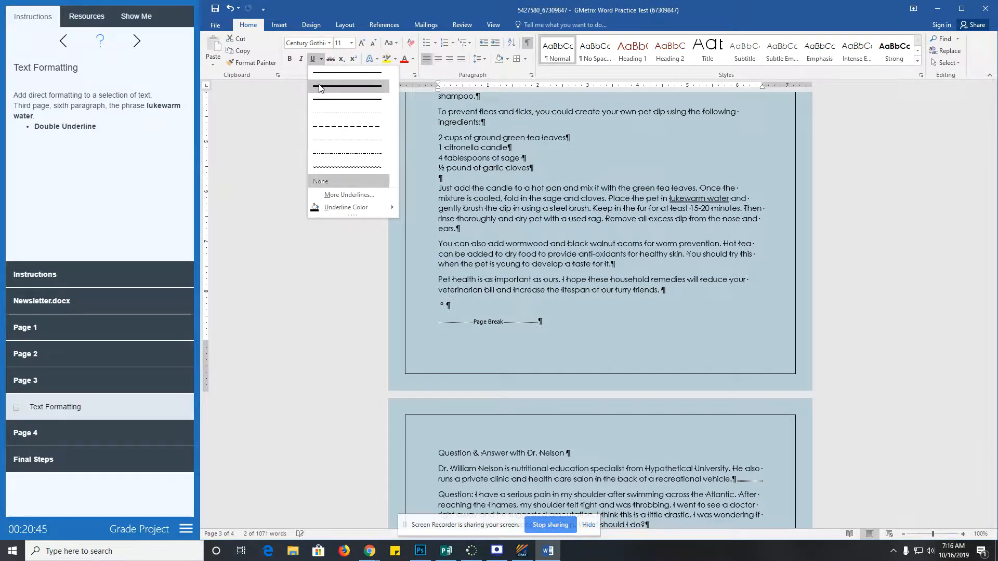
left_click(318, 85)
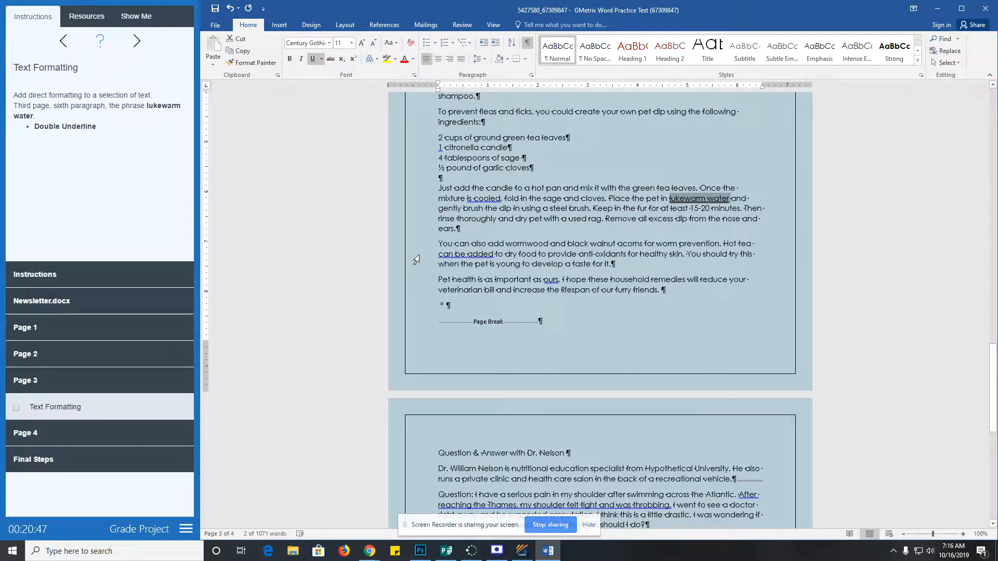
- Check off Text Formatting and open the Page 4 Apply Style instructions
left_click(16, 407)
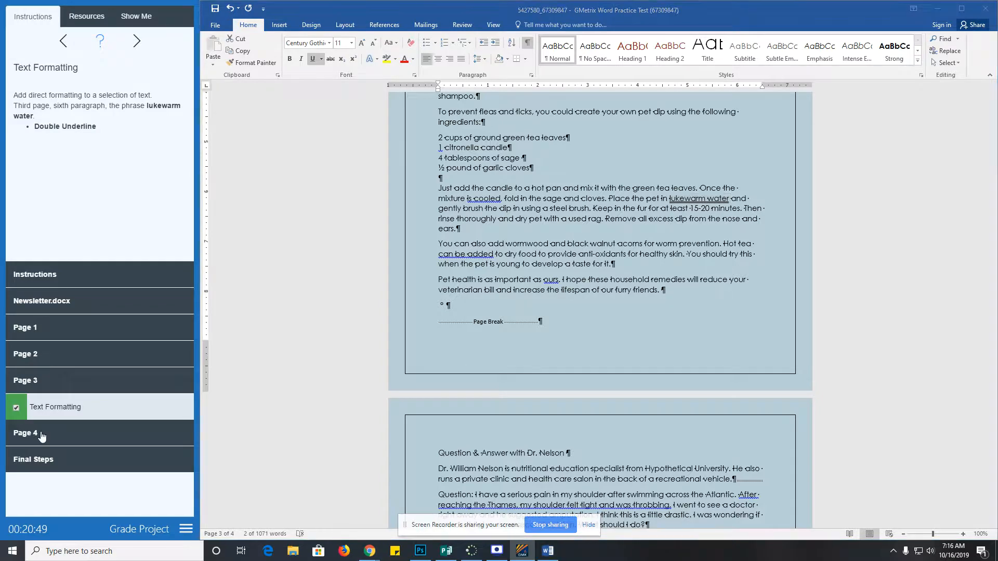
left_click(43, 434)
left_click(73, 400)
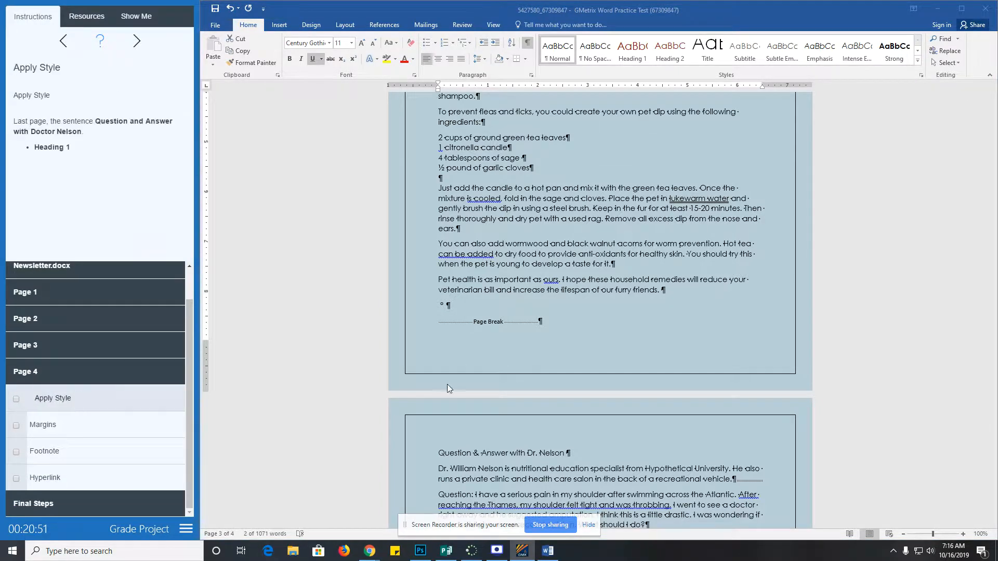
- Apply Heading 1 to the Question & Answer heading line and check off Apply Style
scroll(447, 387, "down", 10)
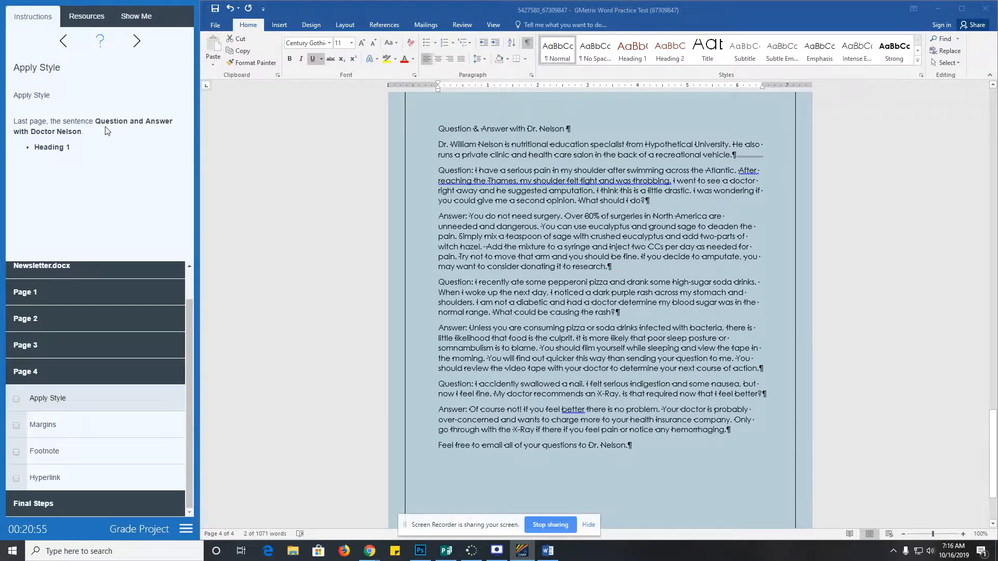
left_click(443, 129)
left_click_drag(484, 128, 571, 129)
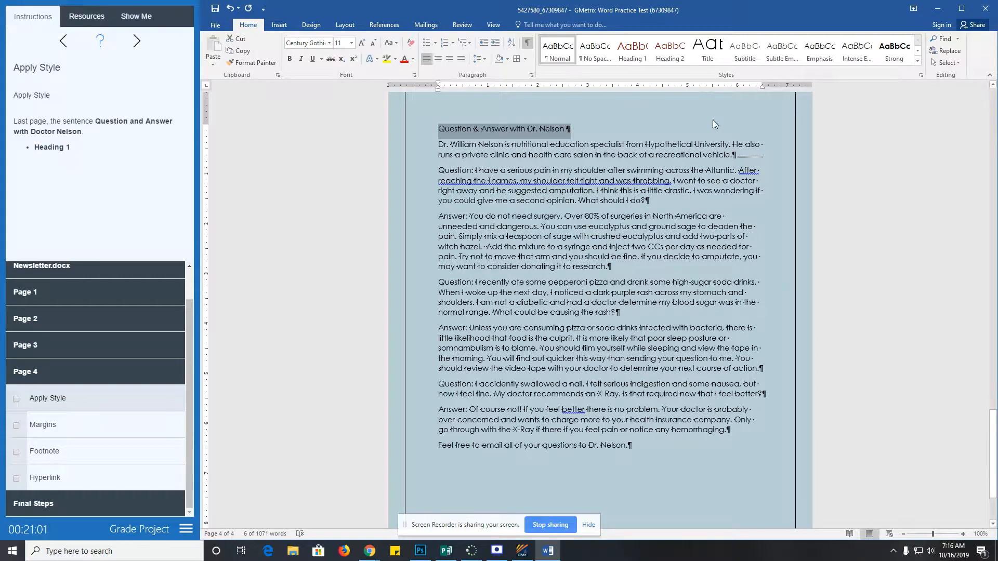
left_click(632, 50)
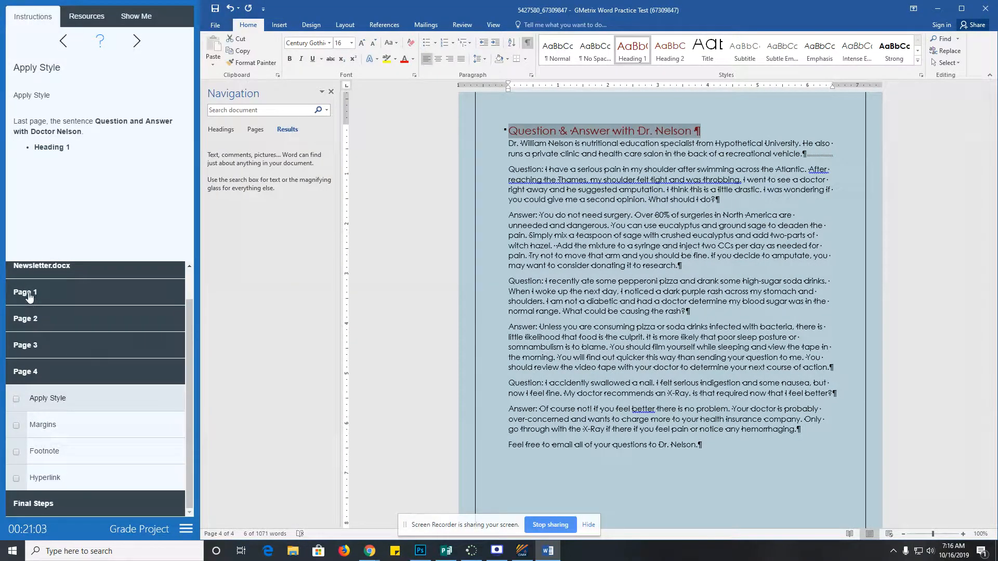
left_click(28, 427)
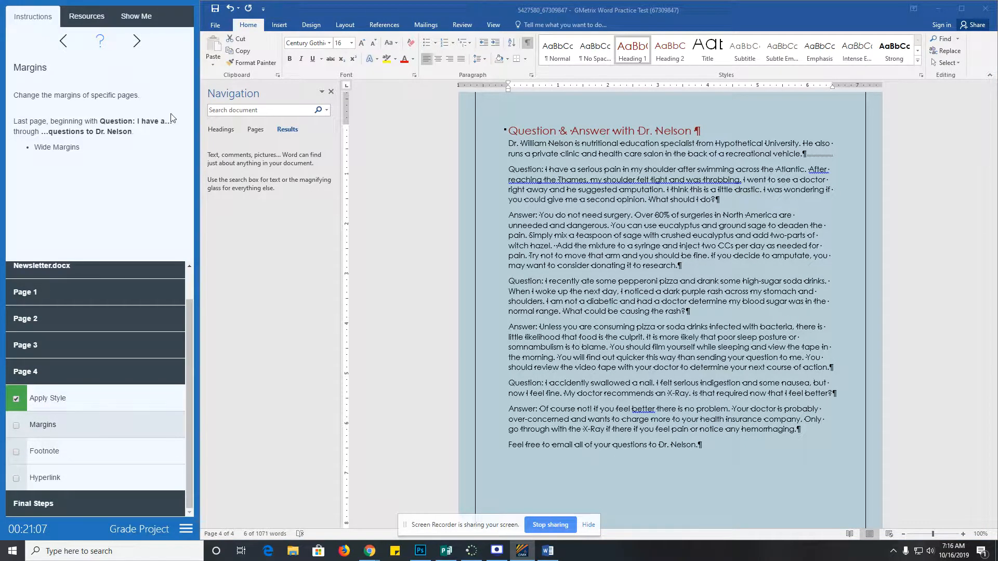
left_click(340, 27)
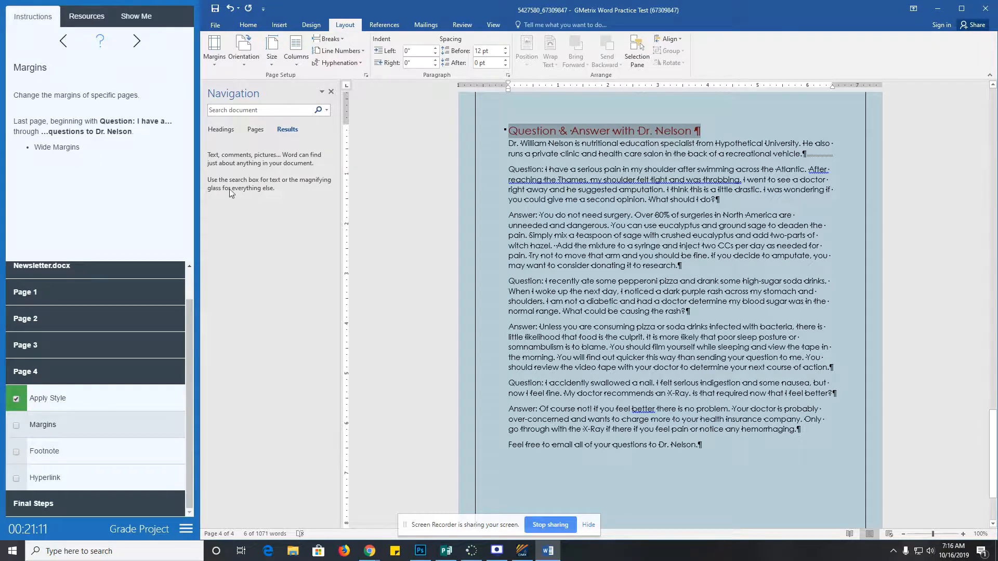
- Apply Wide margins from the 'Question: I have…' paragraph onward and tick the Margins task
scroll(601, 296, "down", 4)
scroll(599, 298, "up", 4)
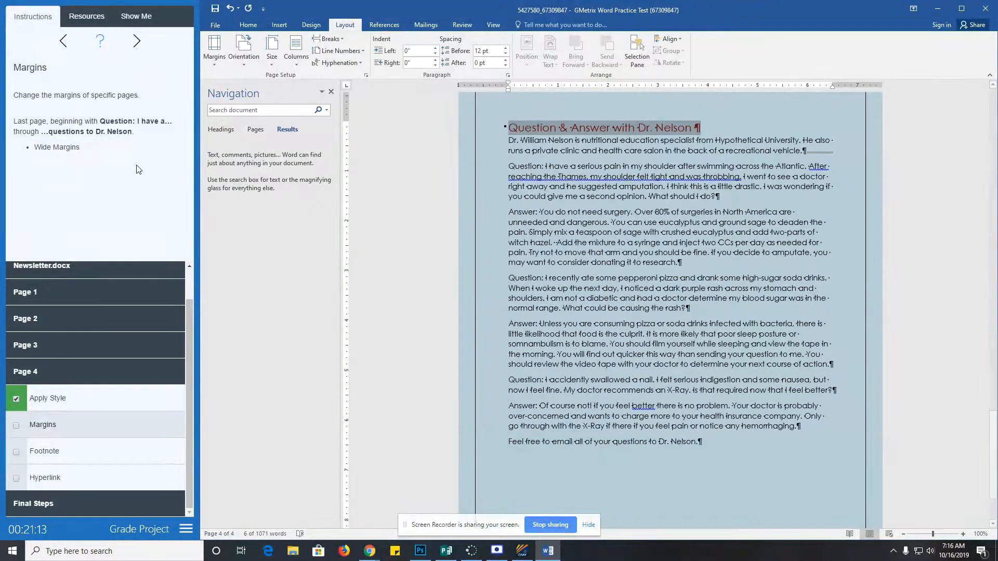
left_click(519, 168)
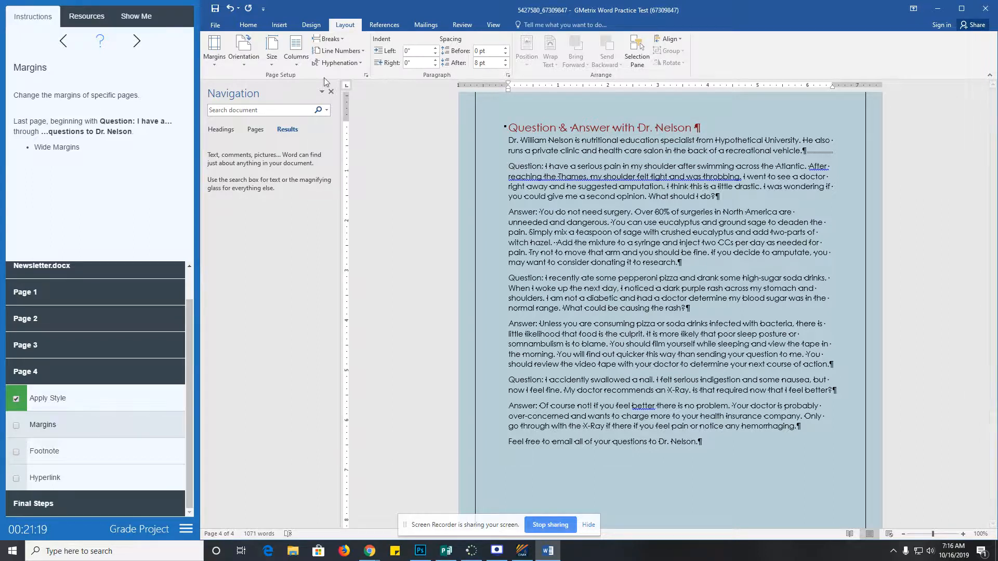
left_click(220, 60)
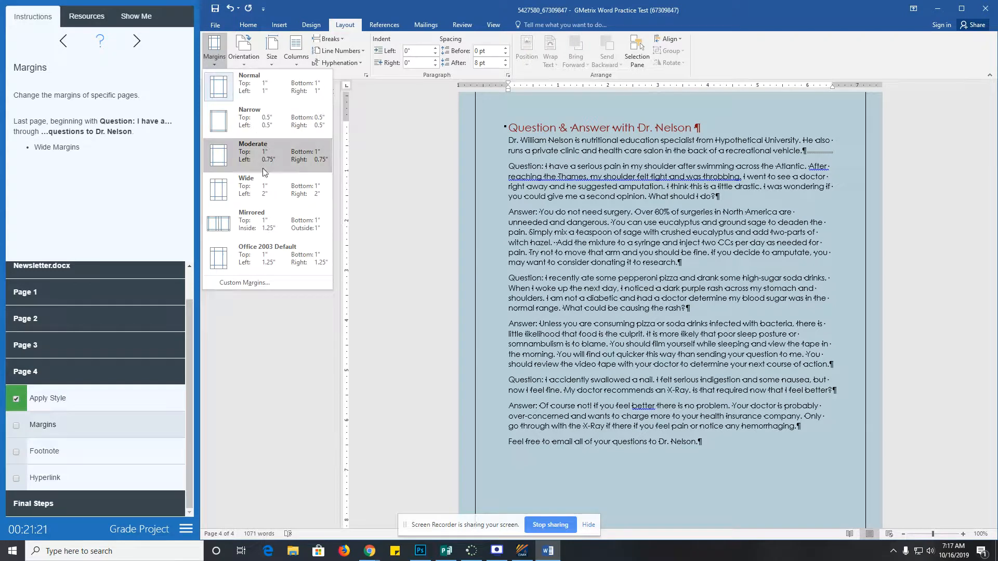
left_click(260, 188)
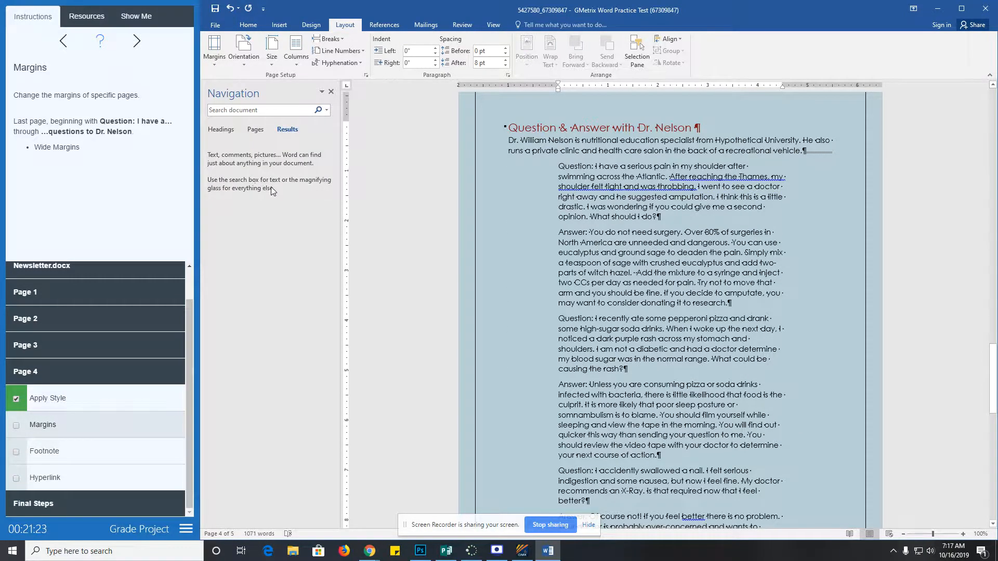
left_click(17, 427)
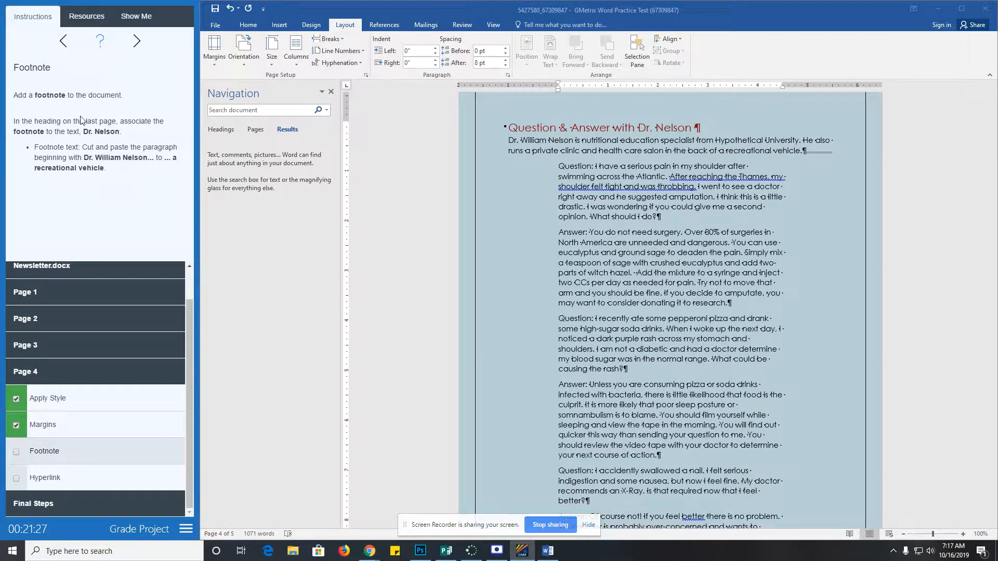
- Insert a footnote after the doctor's name in the Question & Answer heading
left_click(460, 26)
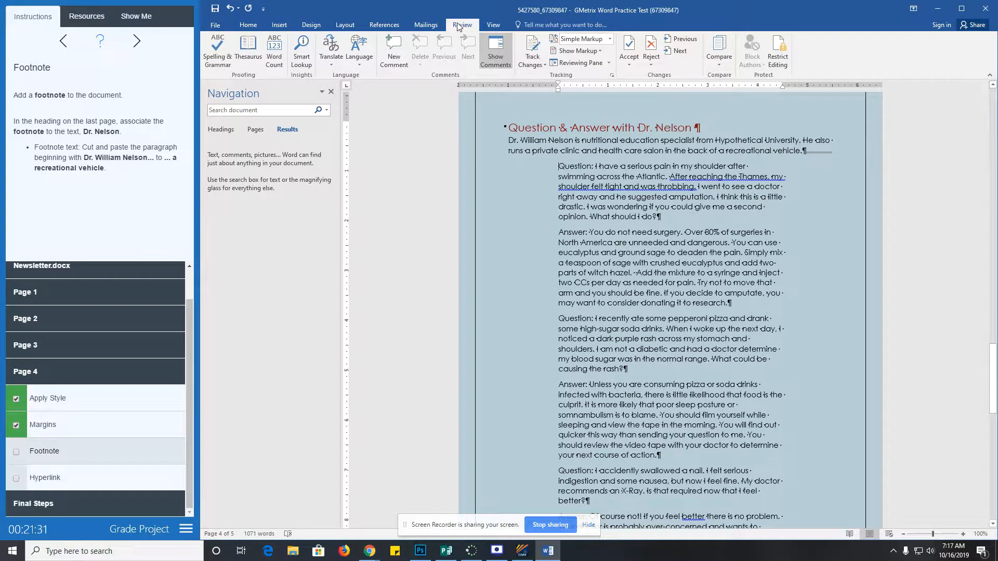
left_click(385, 25)
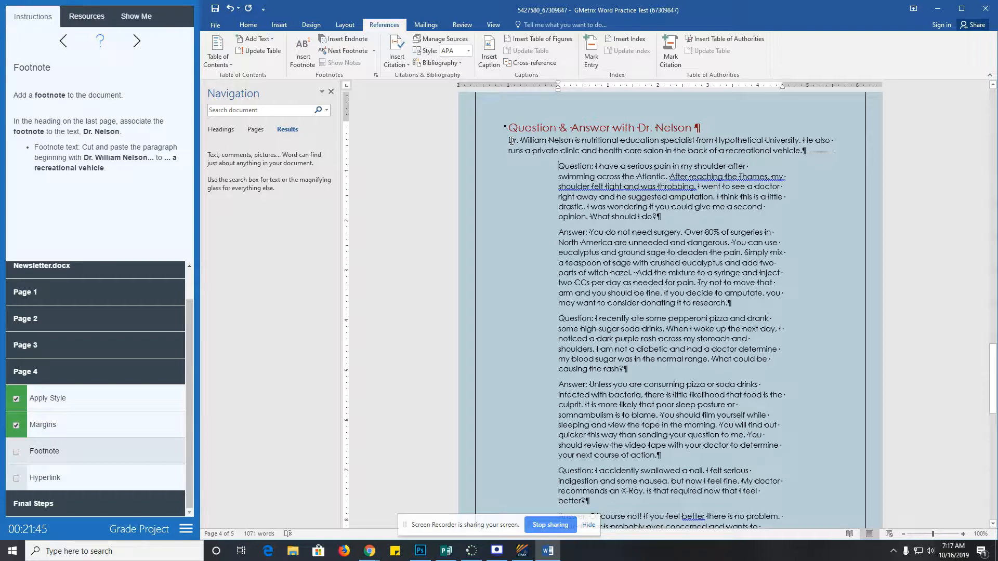
scroll(685, 257, "down", 6)
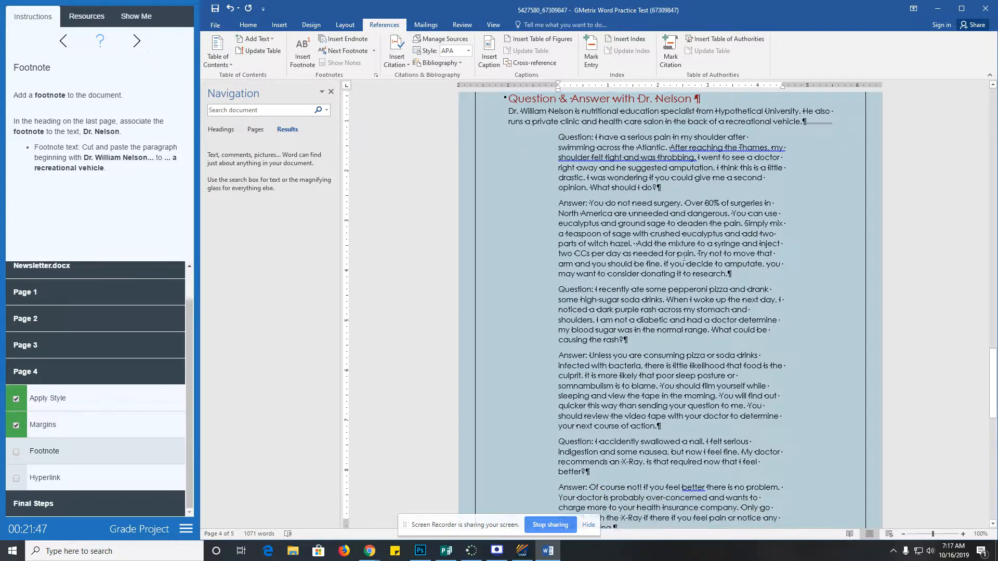
scroll(685, 257, "up", 6)
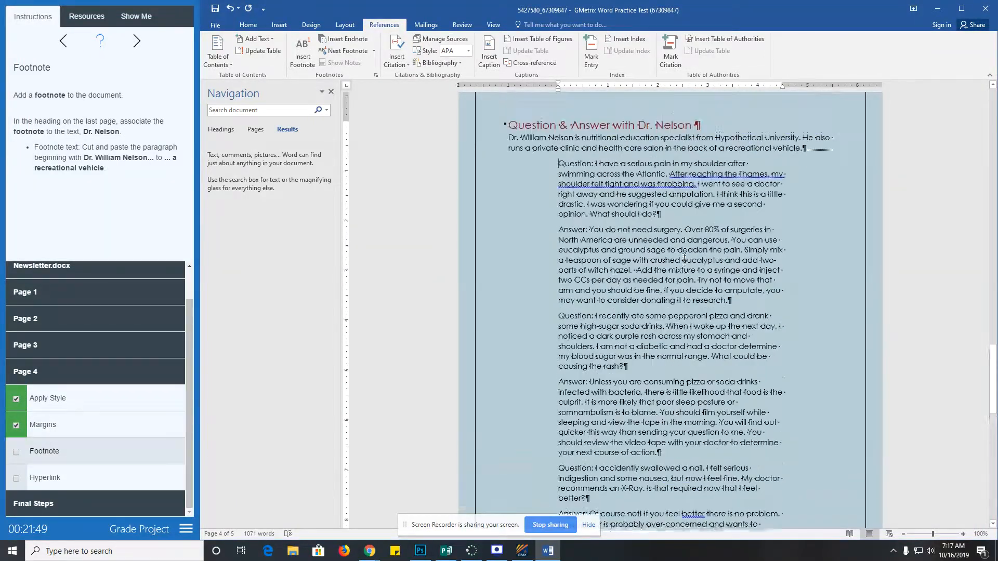
left_click_drag(638, 128, 694, 128)
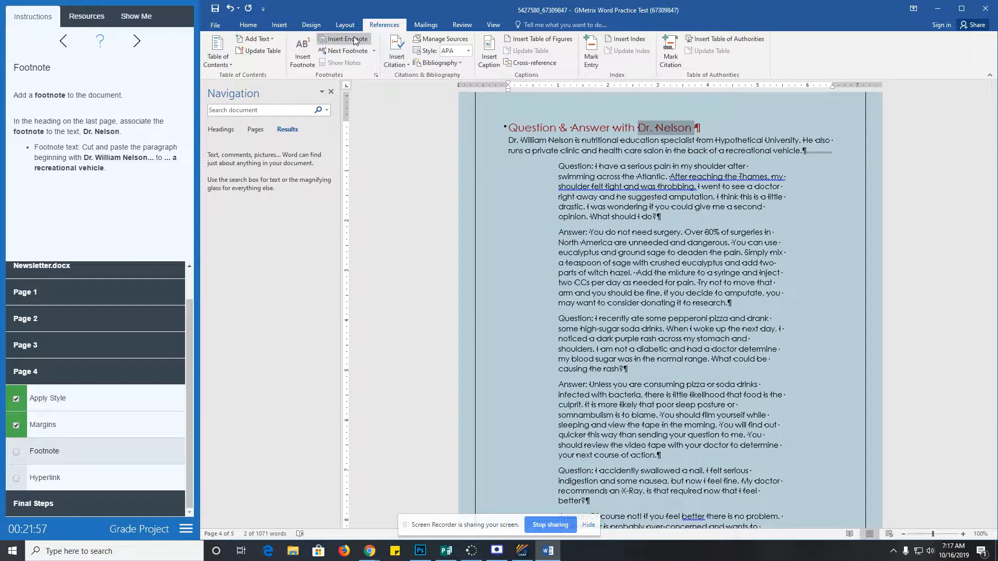
left_click(304, 57)
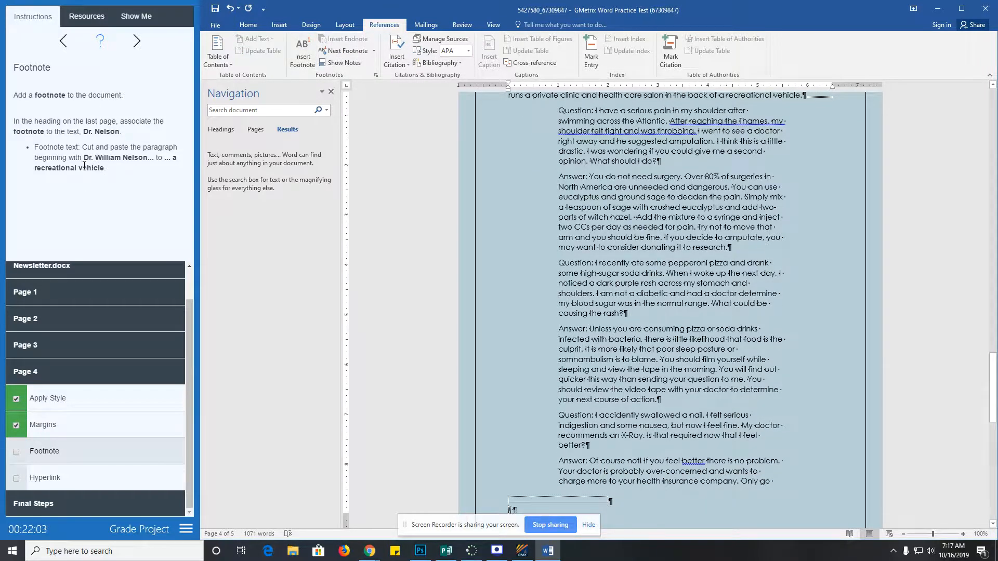
- Cut the doctor's intro paragraph, paste it into the footnote as Keep Text Only, and tick Footnote
scroll(566, 173, "up", 2)
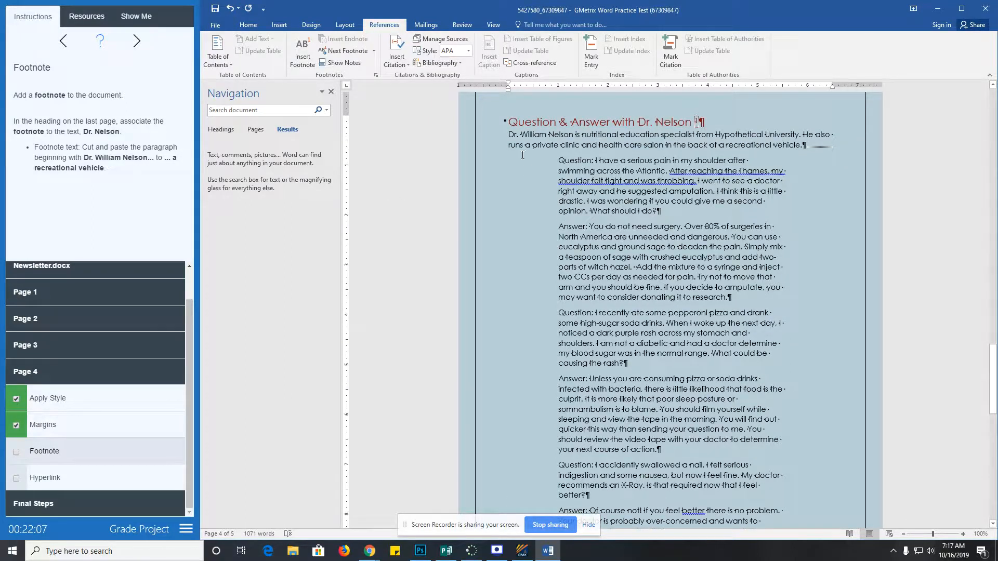
left_click_drag(509, 134, 807, 146)
key("ctrl+c")
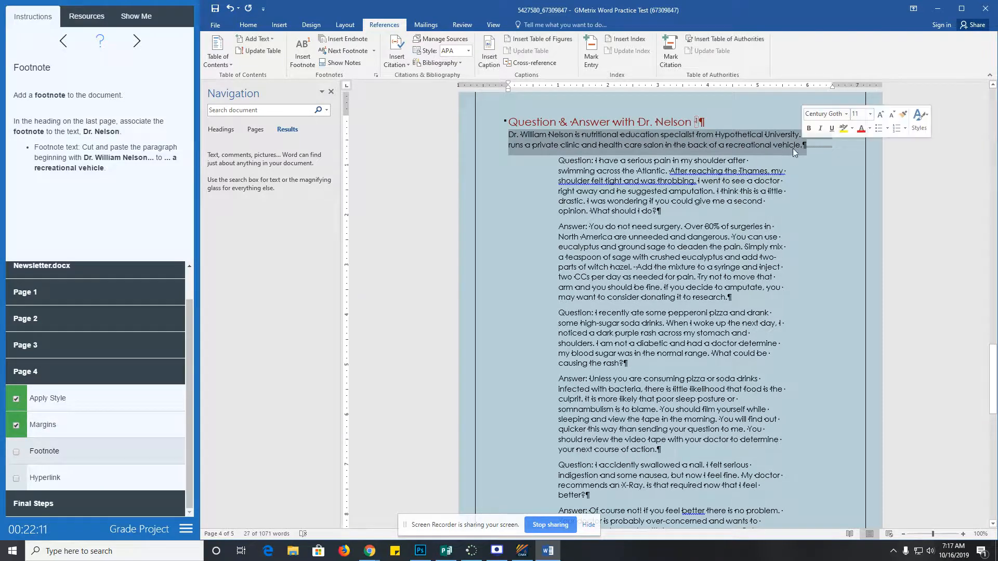
right_click(631, 147)
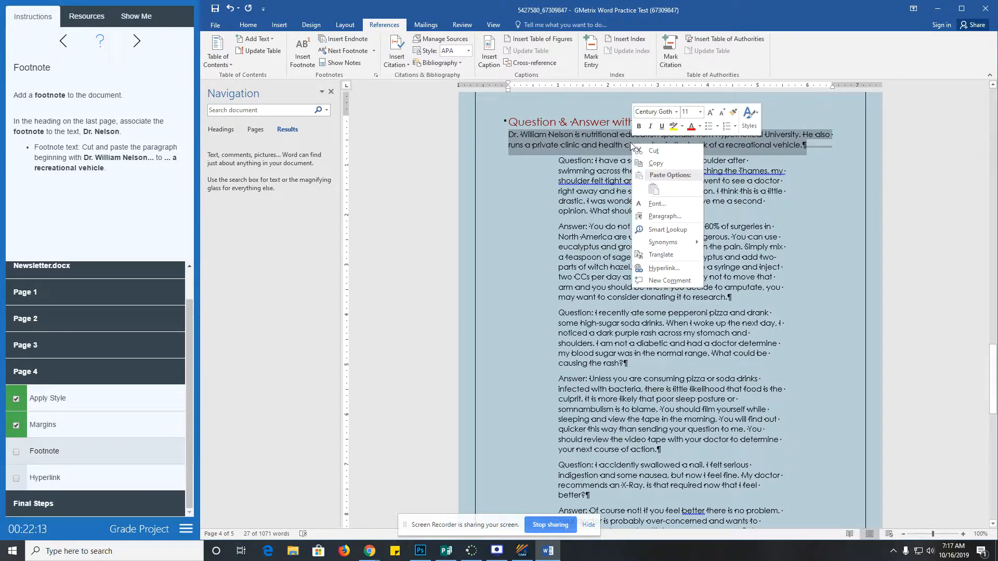
left_click(651, 153)
key("ctrl+alt+f")
scroll(616, 279, "down", 3)
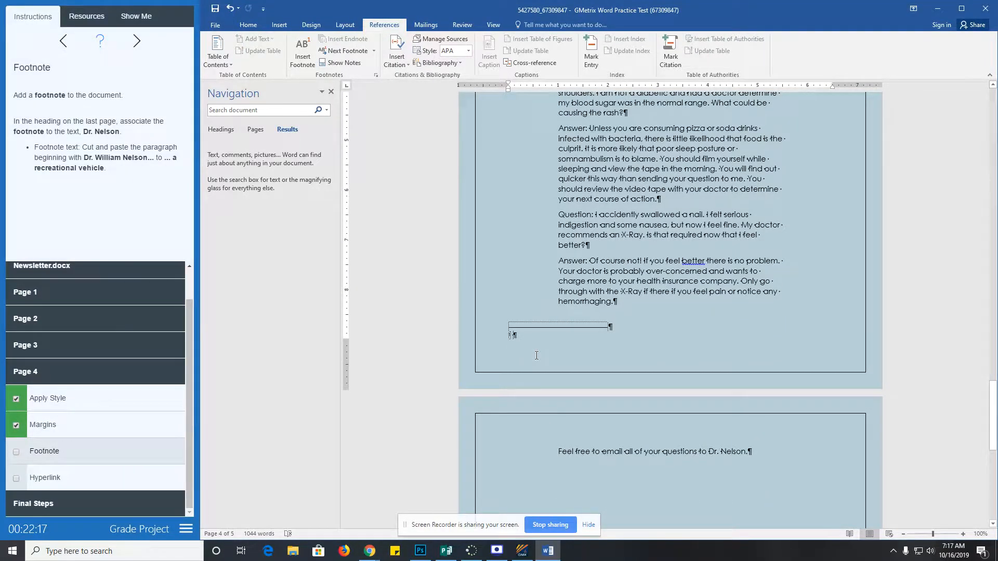
right_click(534, 339)
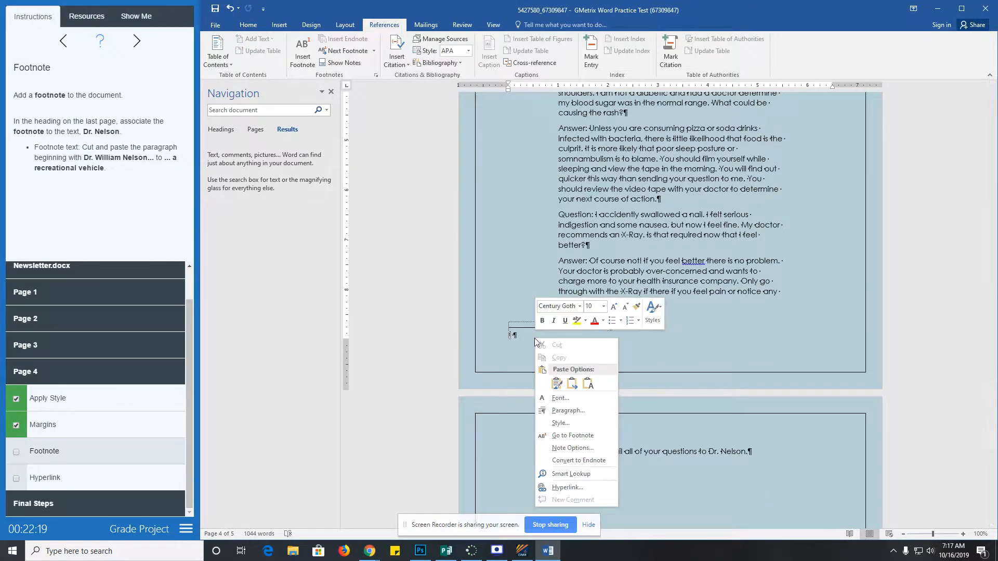
left_click(558, 381)
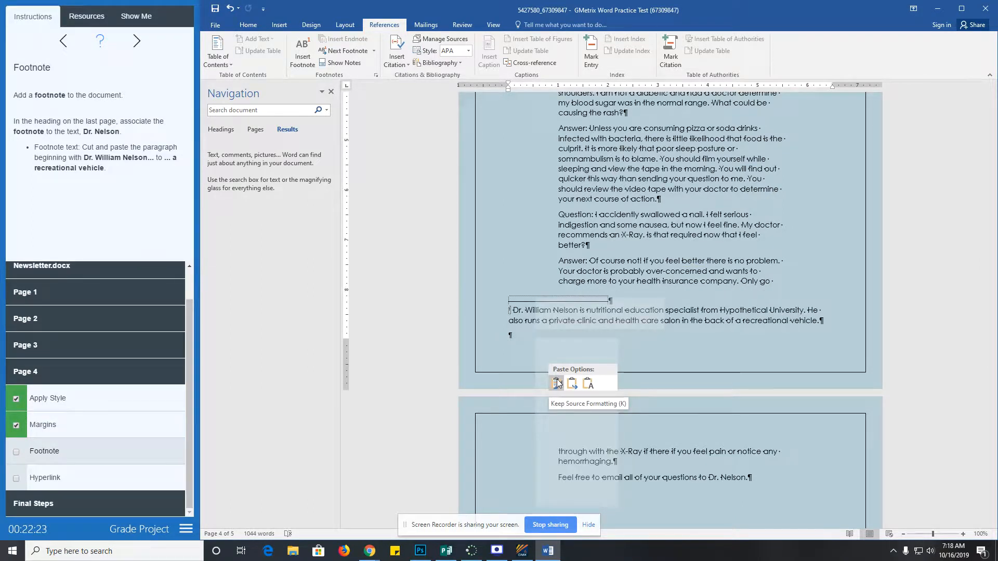
left_click(590, 381)
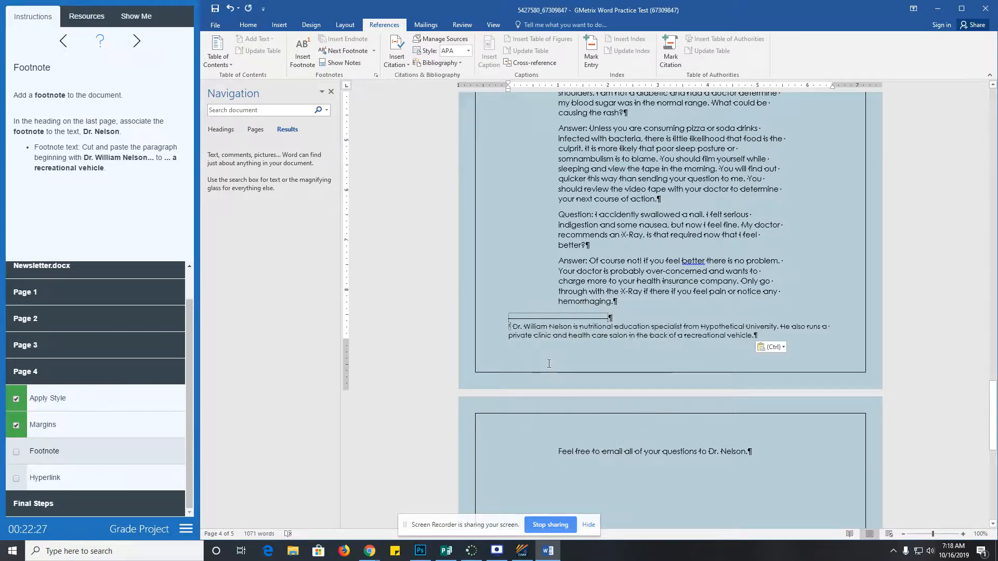
left_click(20, 453)
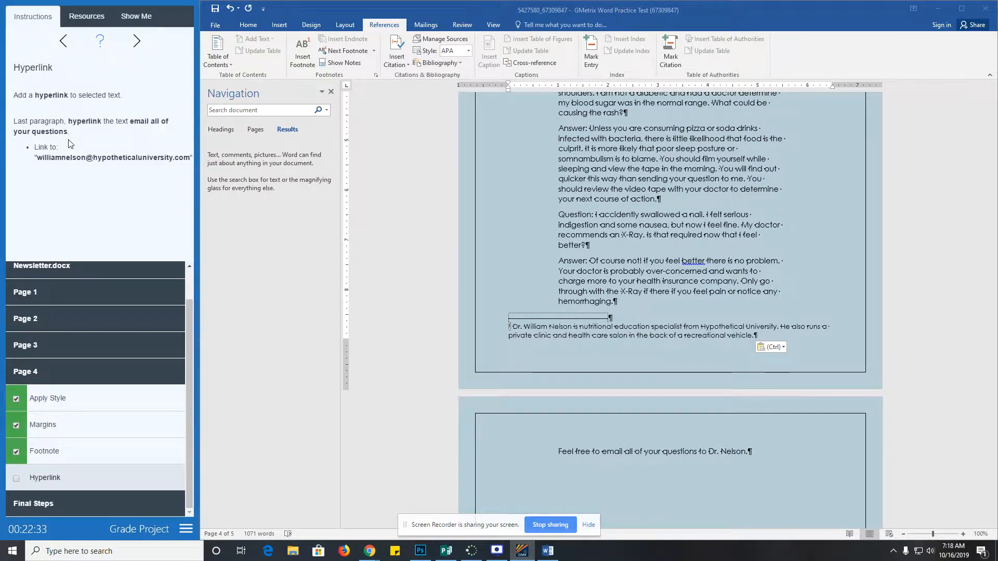
- Select 'email all of your questions' in the last paragraph and start an E-mail Address hyperlink
left_click(636, 334)
scroll(619, 307, "up", 4)
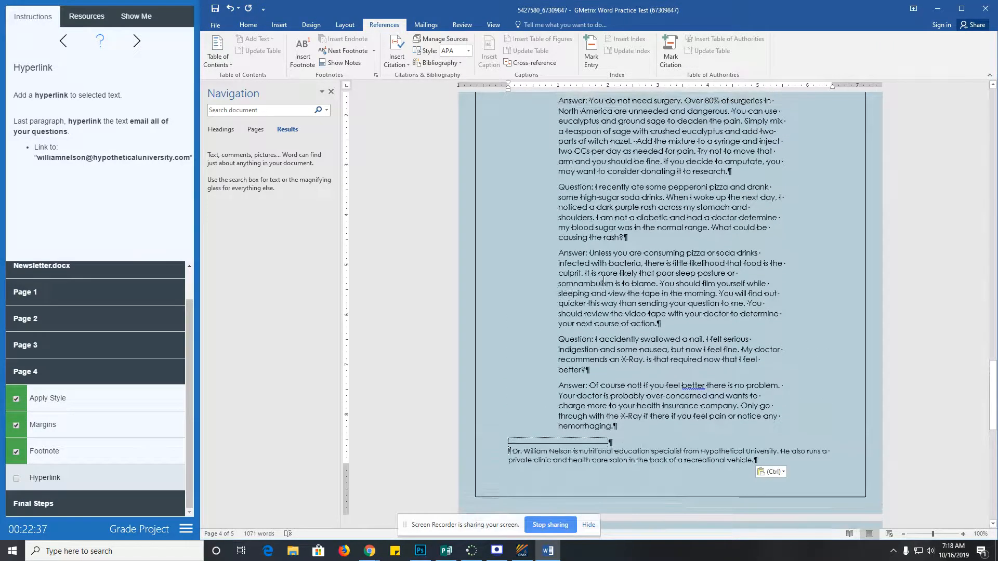
scroll(607, 318, "up", 5)
scroll(611, 322, "down", 10)
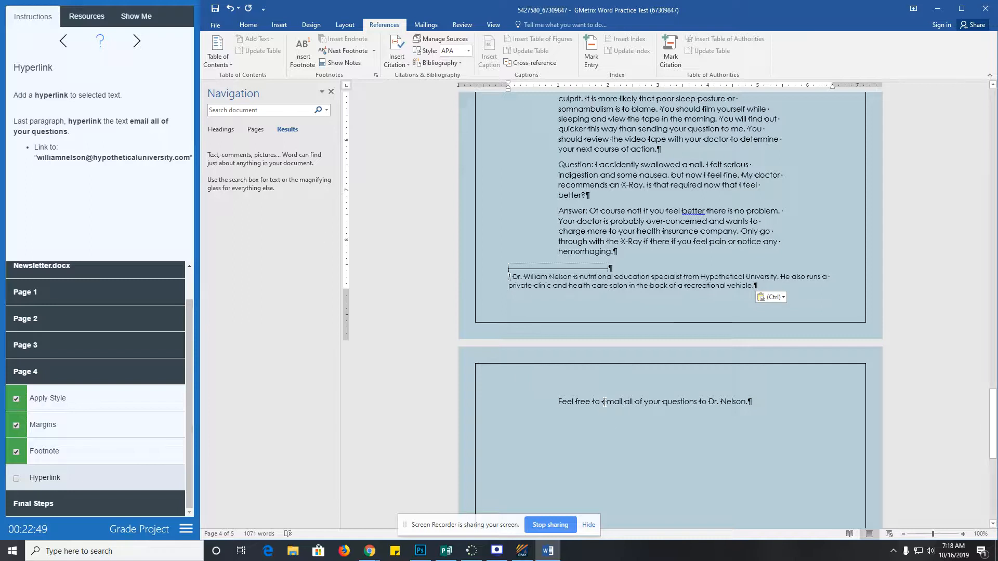
left_click_drag(603, 402, 699, 403)
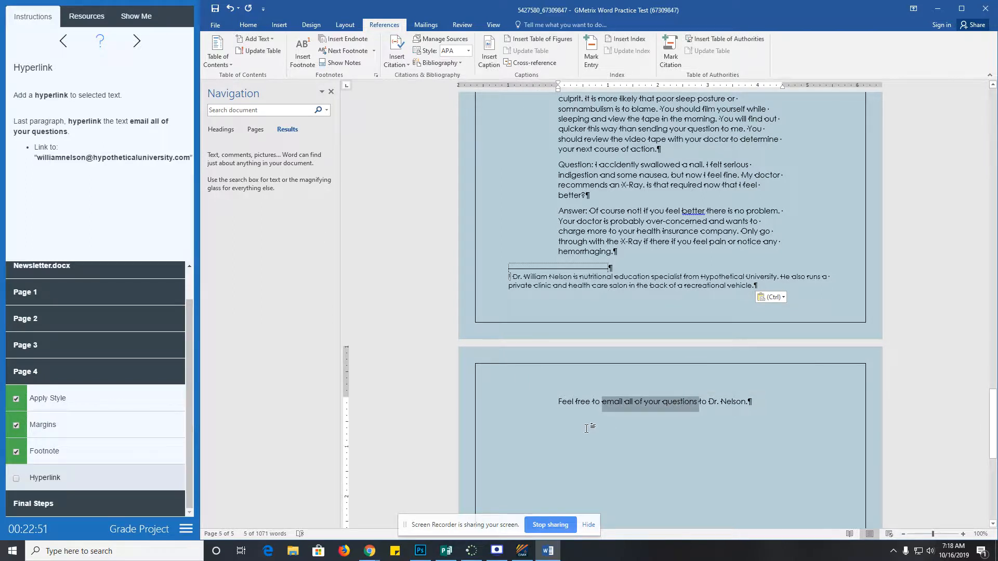
left_click(279, 25)
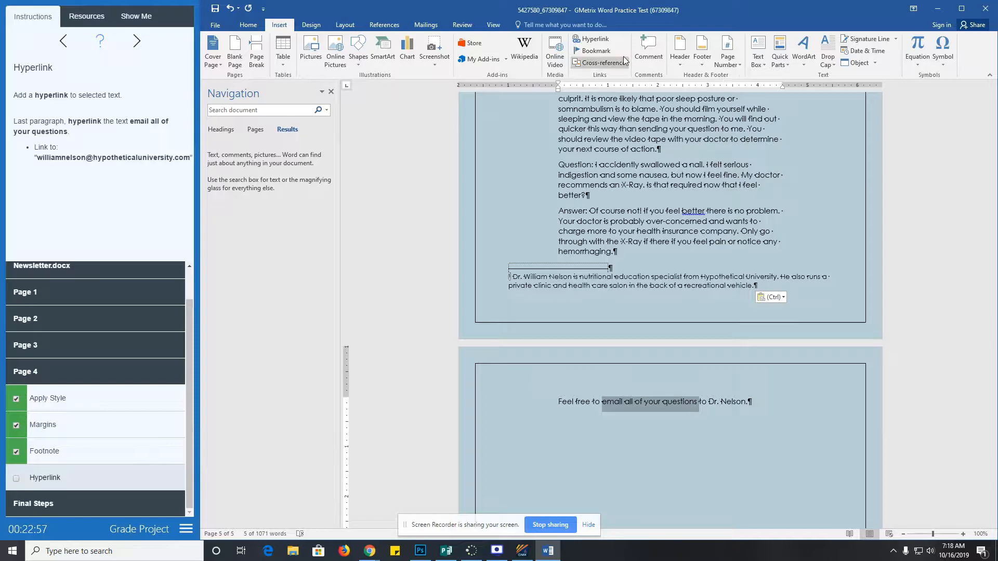
left_click(597, 41)
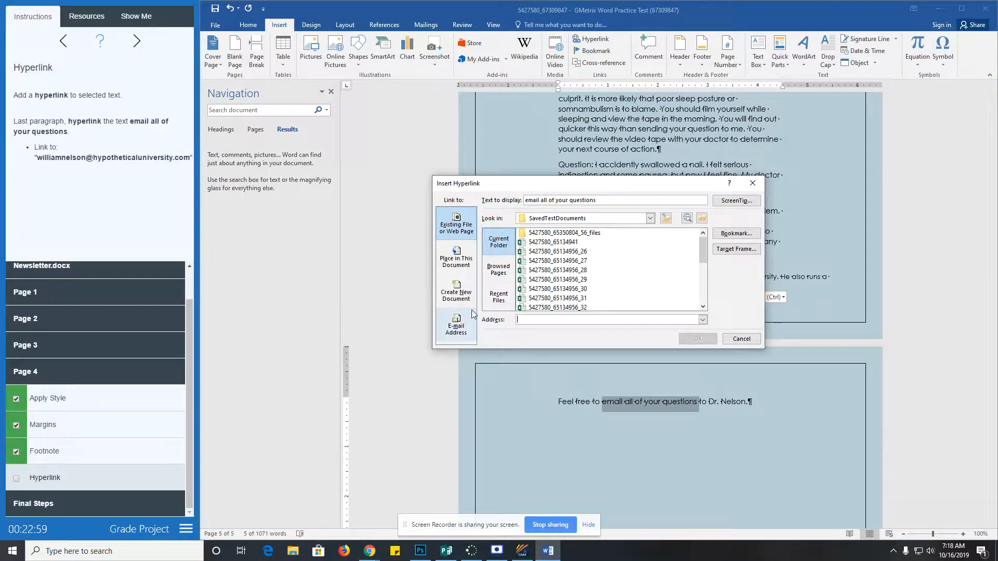
left_click(457, 326)
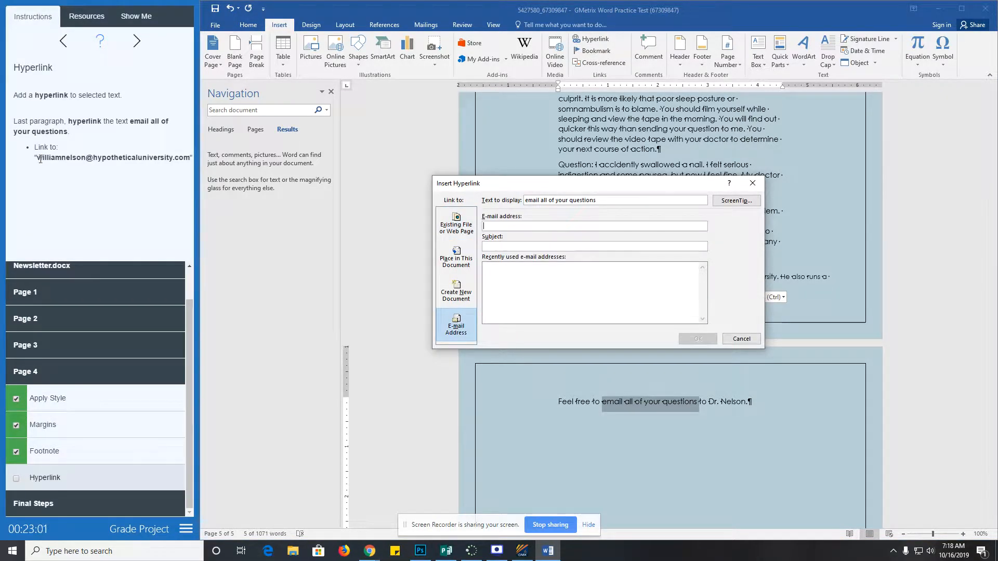
- Link it to the doctor's e-mail address copied from the instructions, then tick the Hyperlink task
left_click_drag(40, 160, 177, 157)
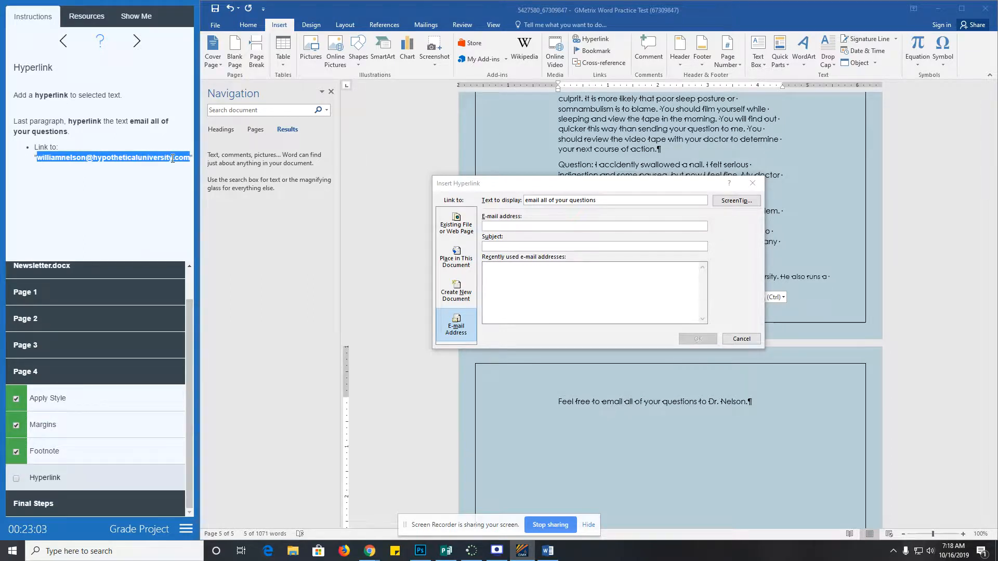
right_click(173, 159)
left_click(182, 165)
left_click(496, 224)
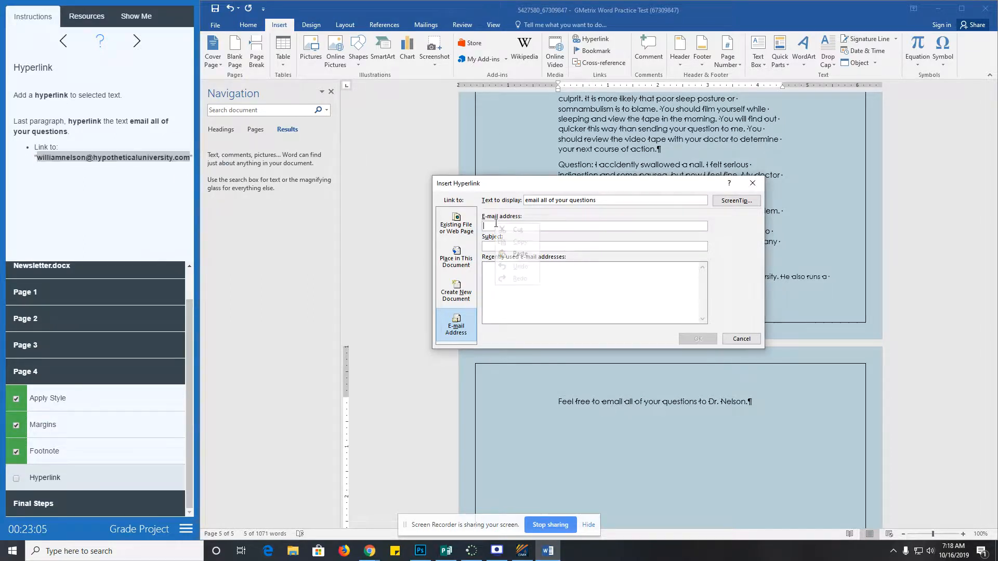
right_click(496, 223)
left_click(514, 258)
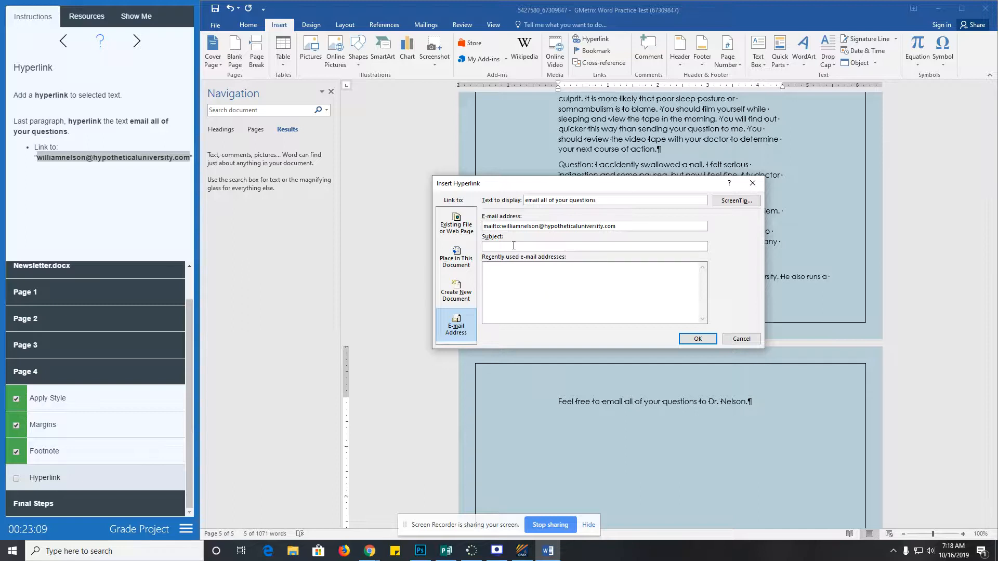
left_click(696, 339)
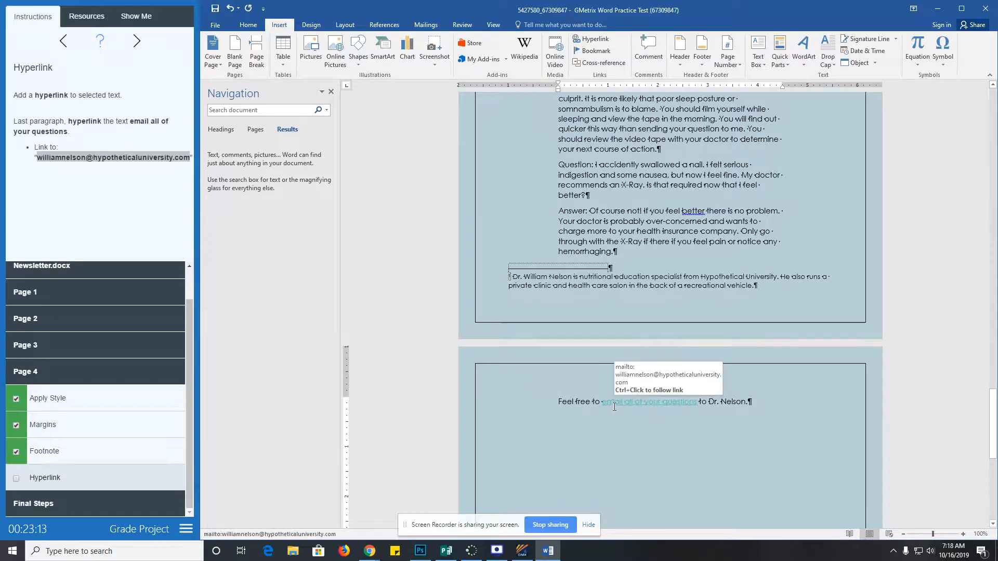
left_click(17, 479)
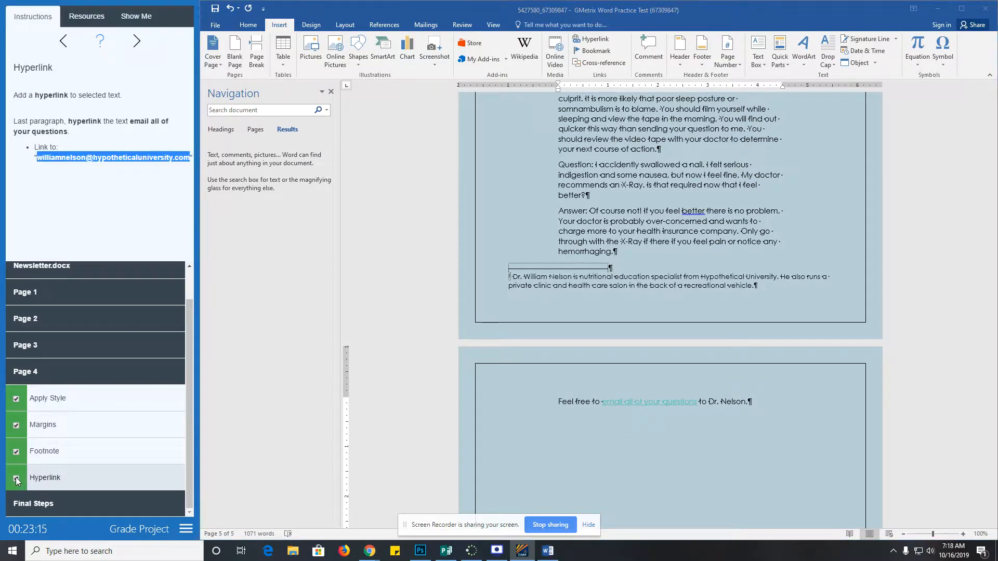
left_click(52, 504)
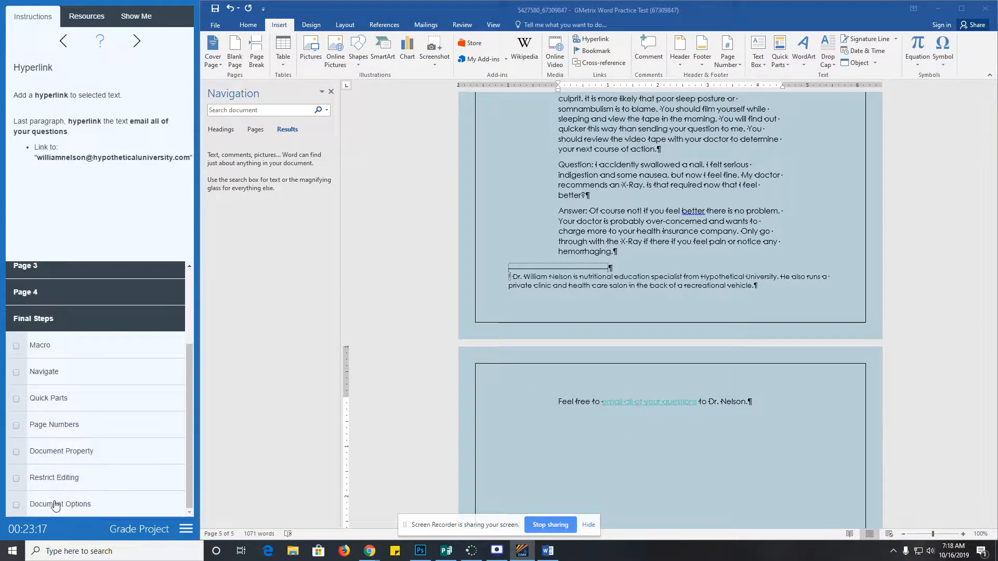
- Check off the Macro task and move on to the Navigate task
left_click(52, 348)
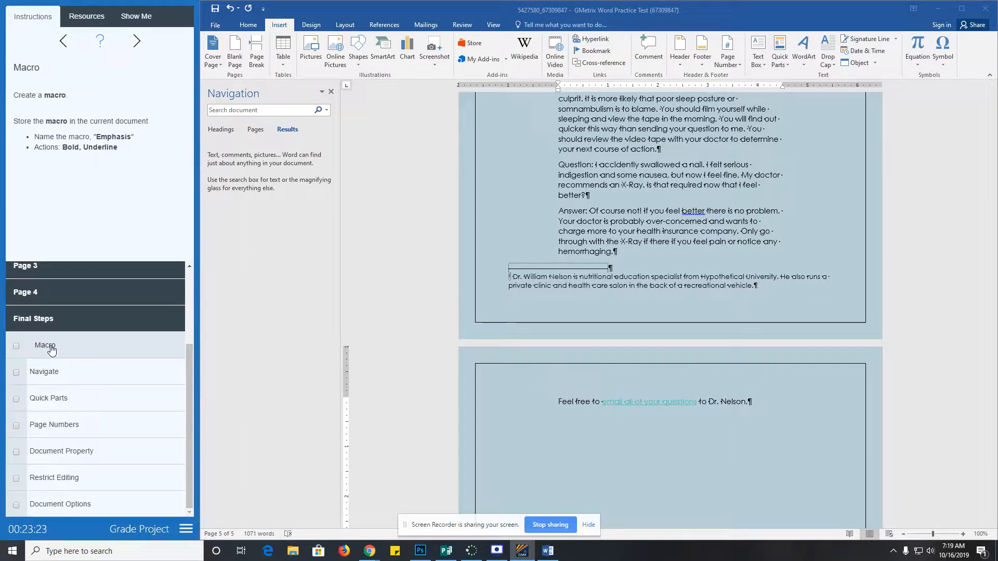
left_click(17, 347)
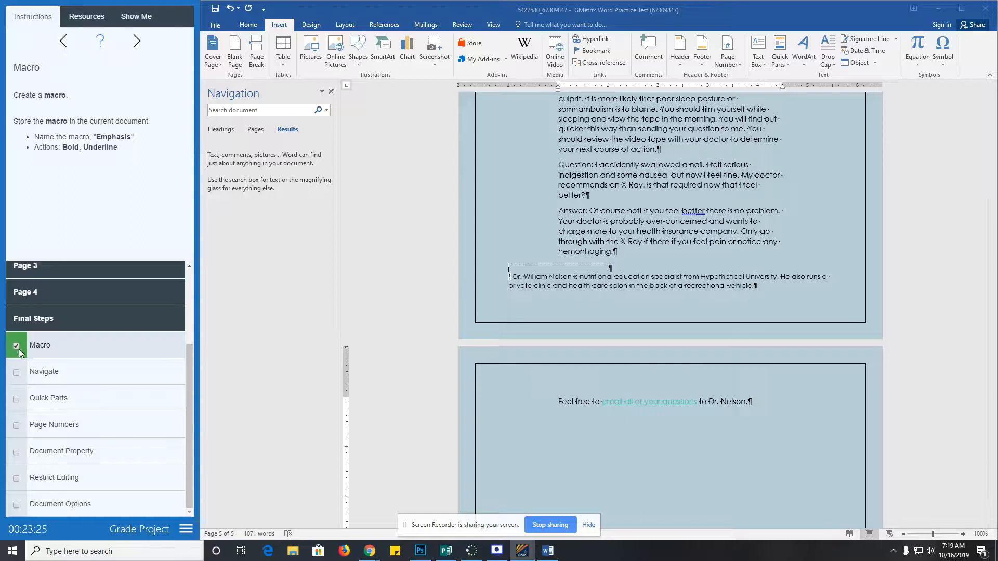
left_click(51, 372)
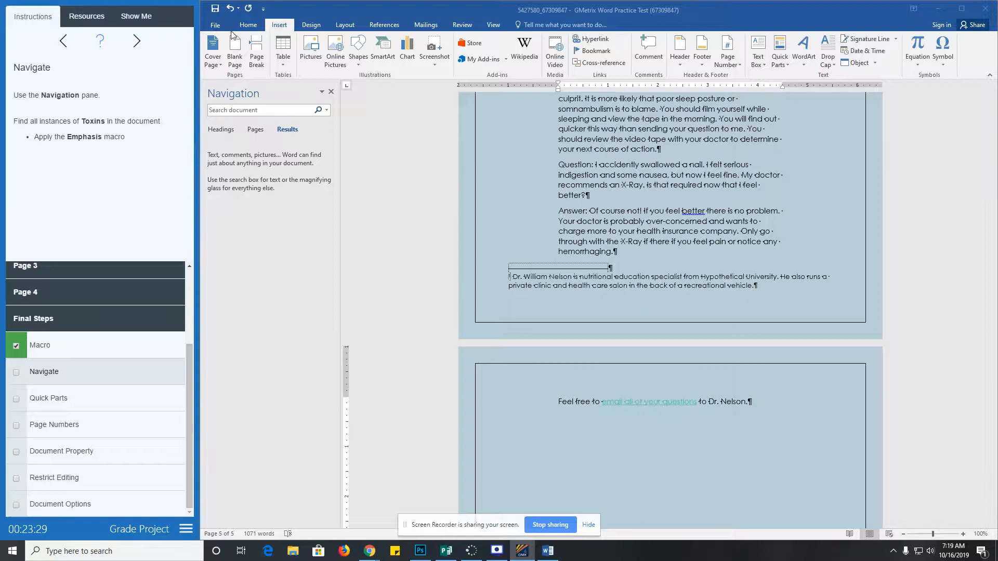
- Open and dismiss the Home tab's Find options, then tick the Navigate task
left_click(247, 25)
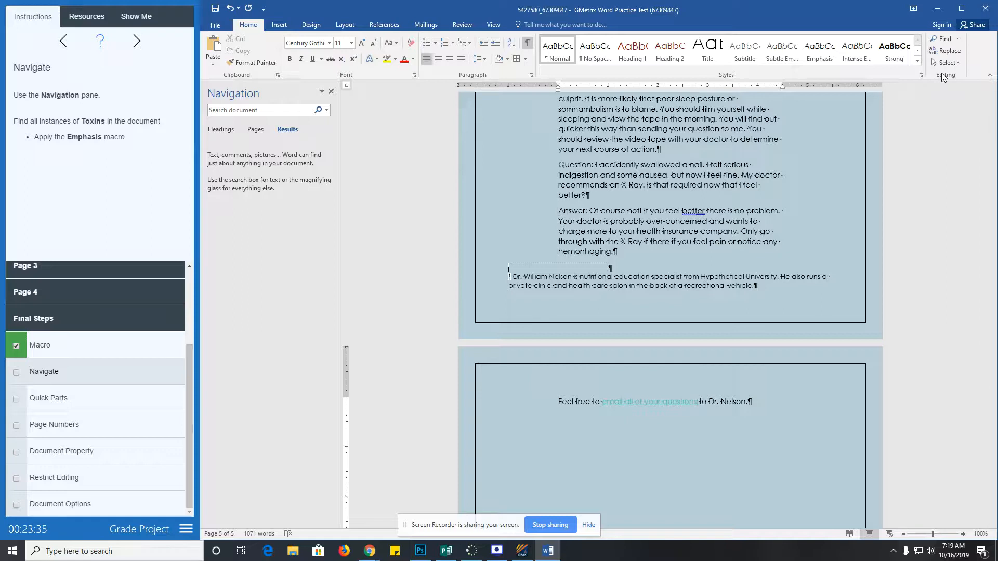
left_click(957, 39)
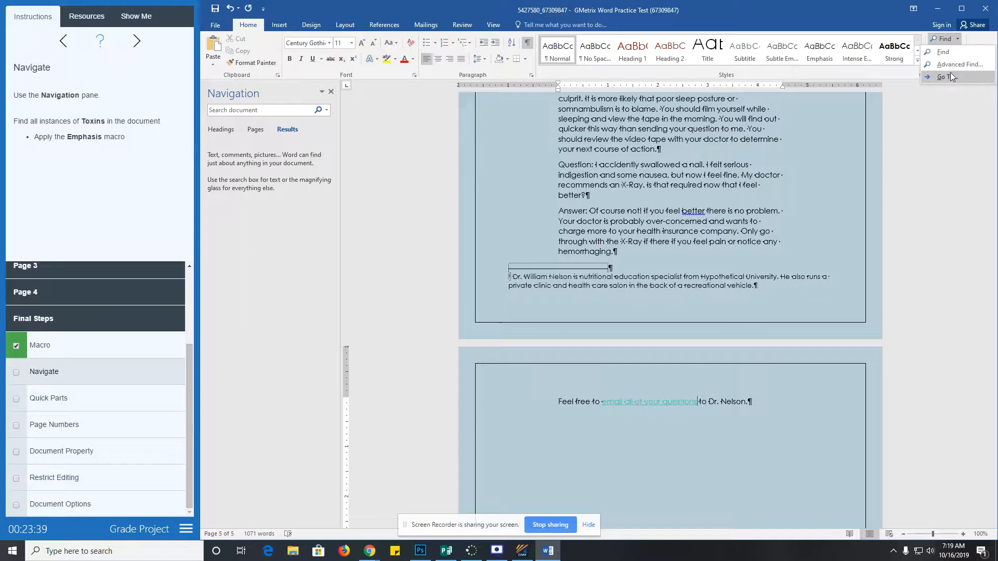
left_click(947, 105)
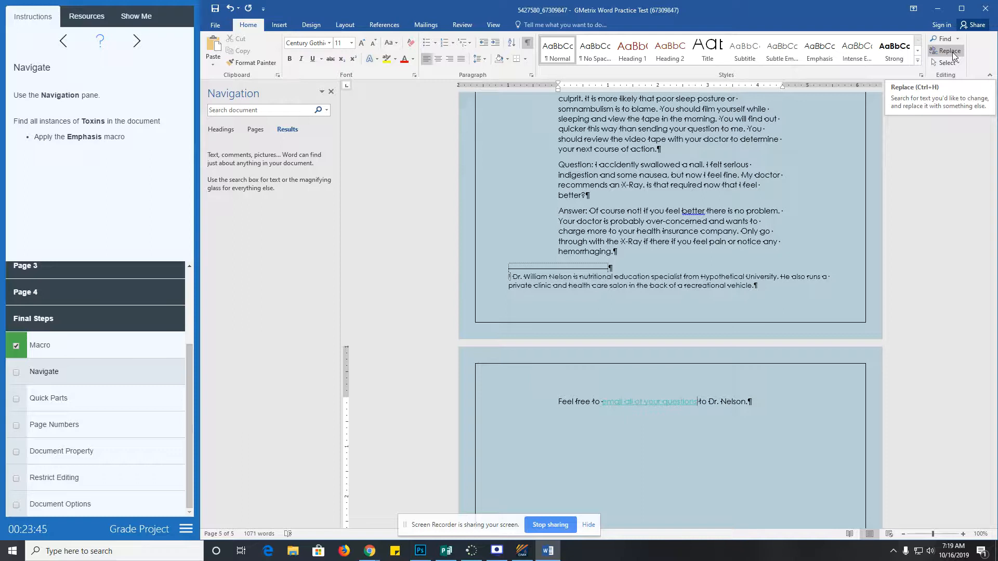
left_click(16, 376)
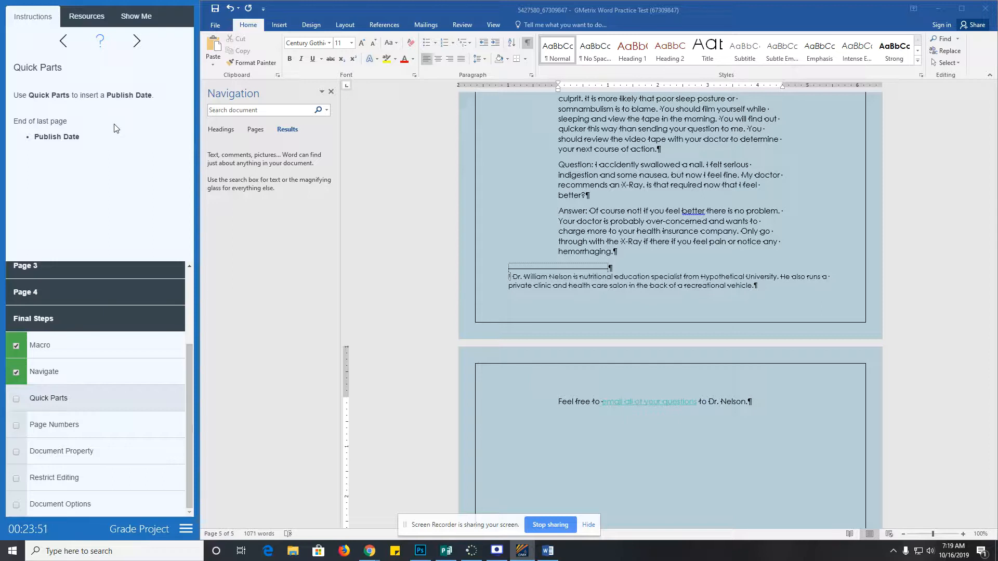
- Insert a Publish Date document property from Quick Parts, then undo the misplaced field
left_click(280, 27)
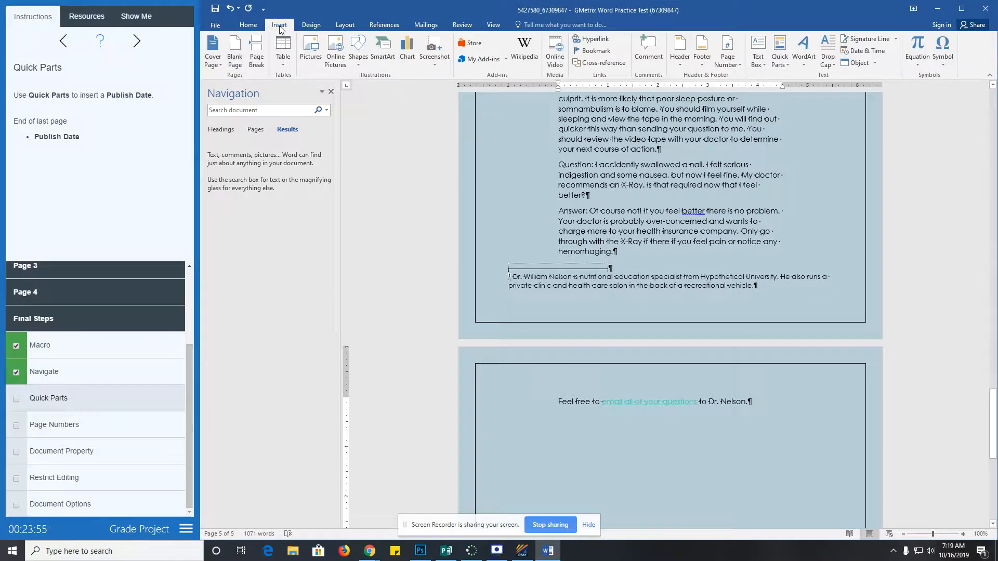
left_click(778, 58)
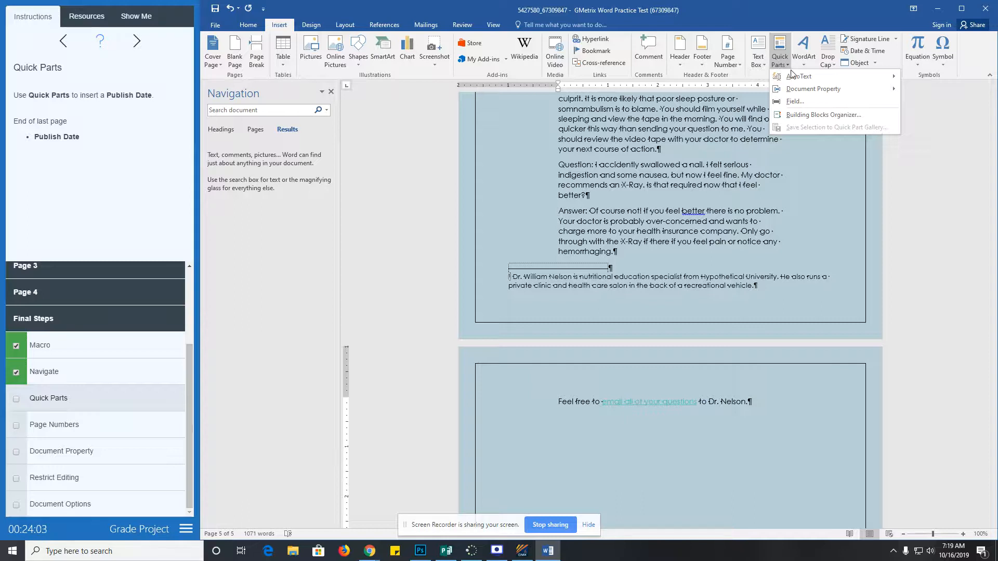
mouse_move(794, 76)
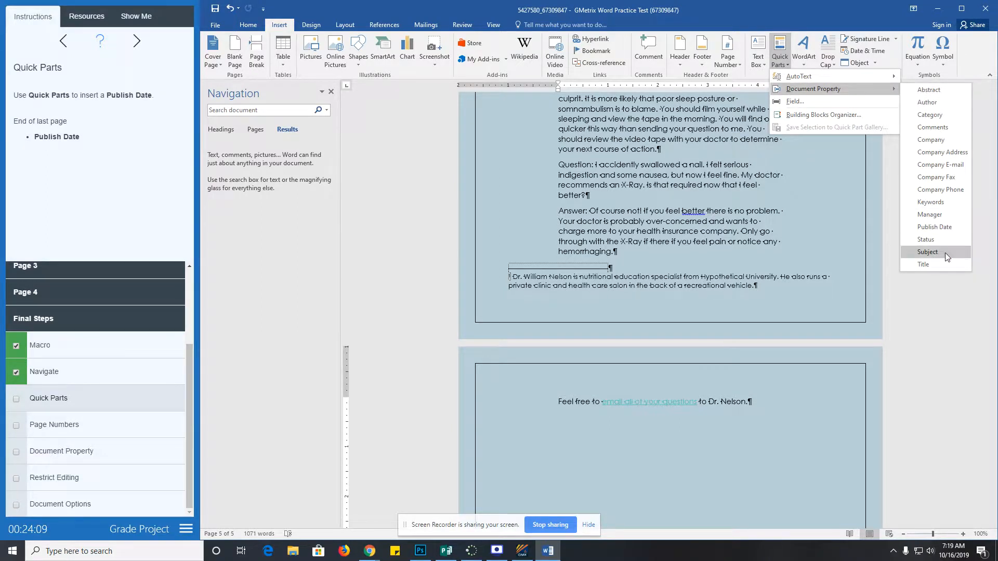
left_click(934, 227)
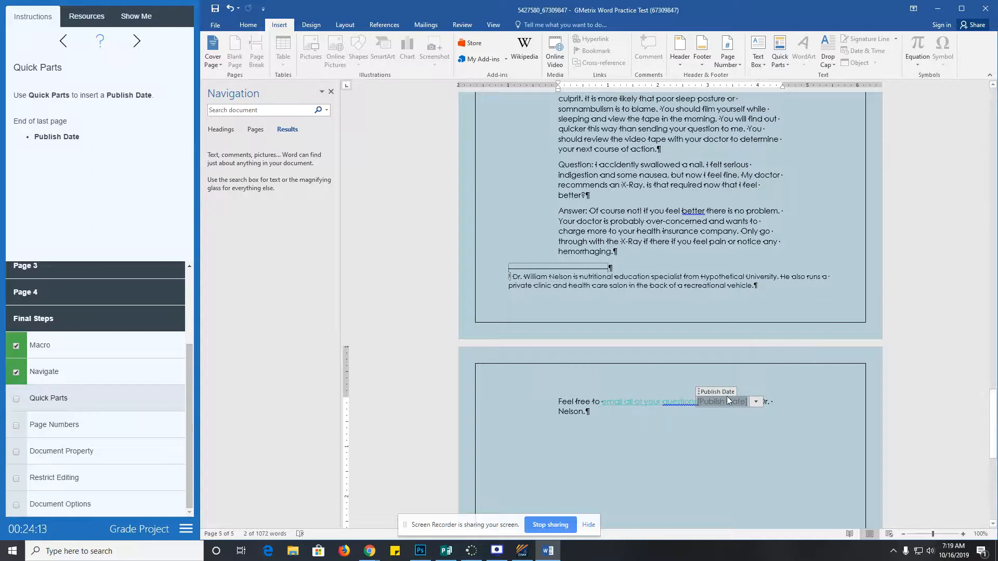
left_click_drag(740, 401, 732, 428)
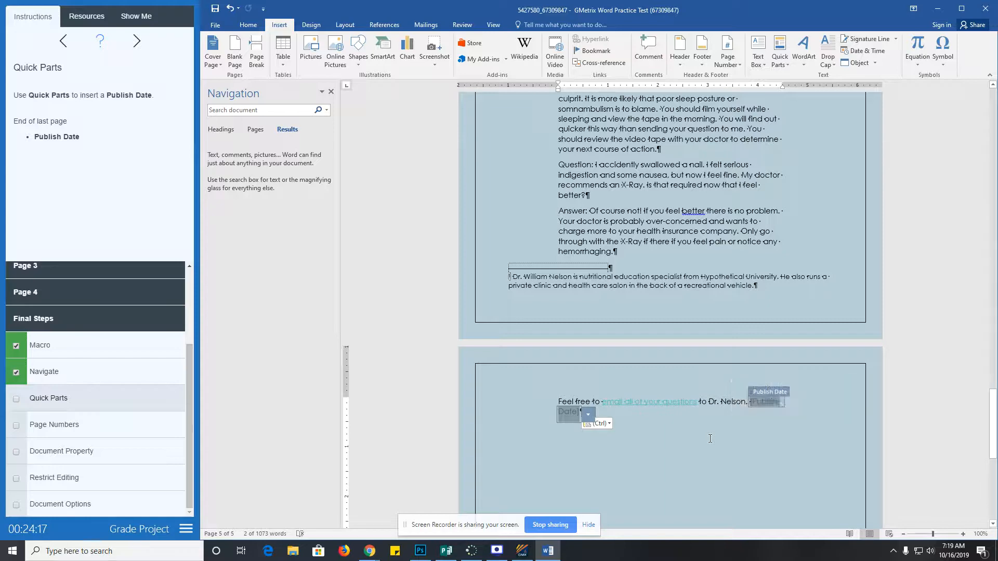
key("ctrl+z")
key("ctrl+z")
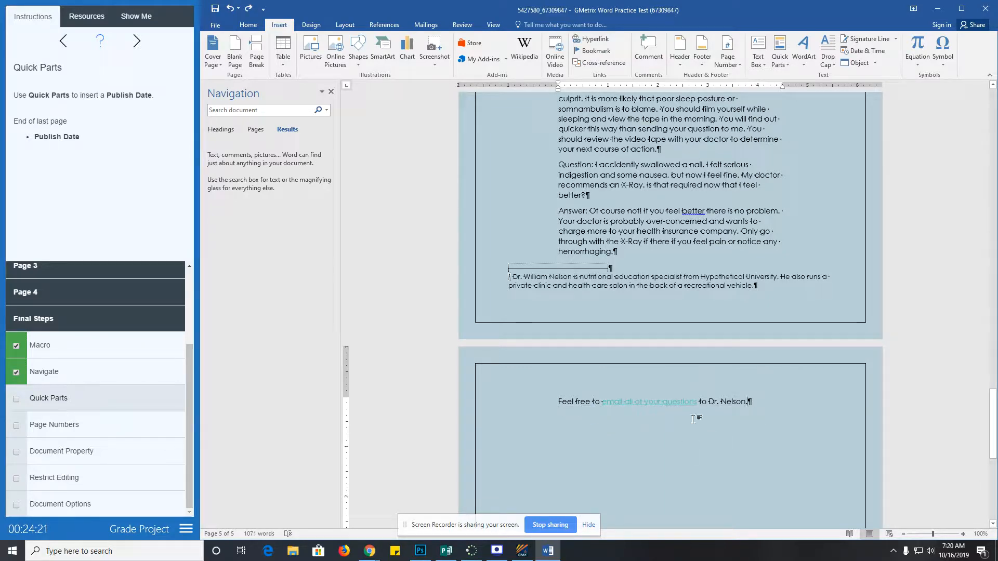
- Insert the Publish Date field right after 'Dr. Nelson.' and tick the Quick Parts task
scroll(694, 423, "up", 2)
scroll(650, 405, "down", 4)
scroll(609, 368, "down", 1)
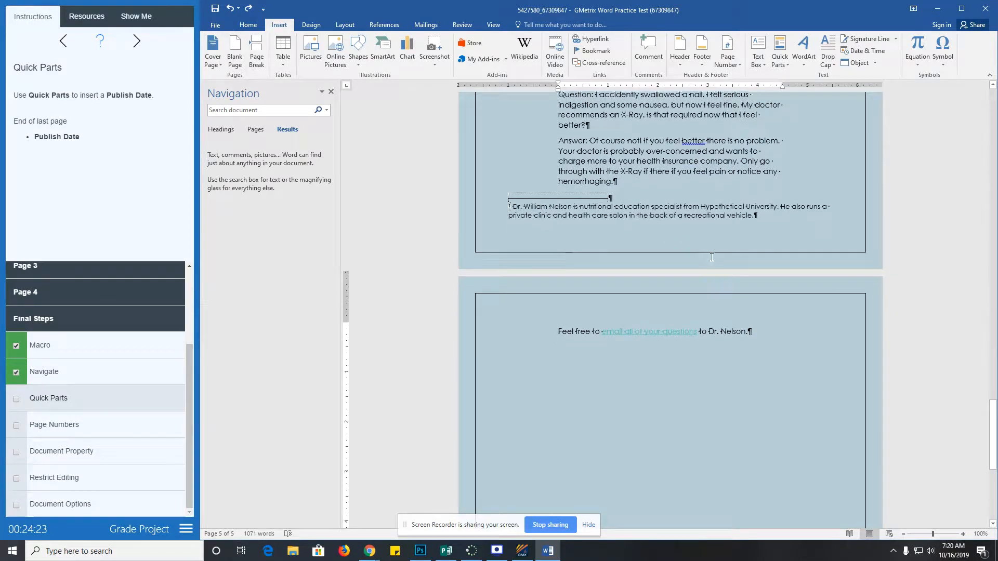
left_click(779, 55)
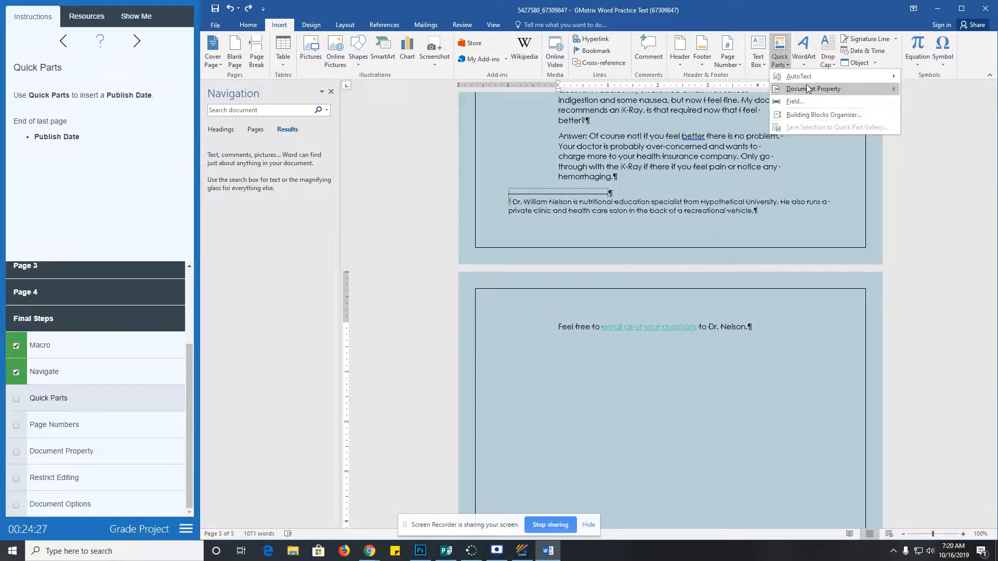
mouse_move(809, 90)
left_click(944, 231)
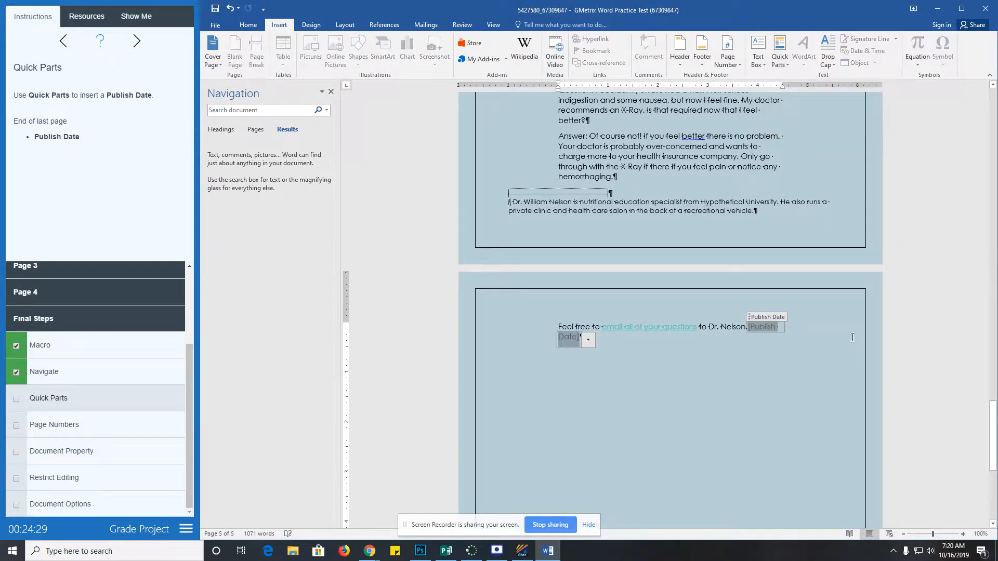
left_click(16, 398)
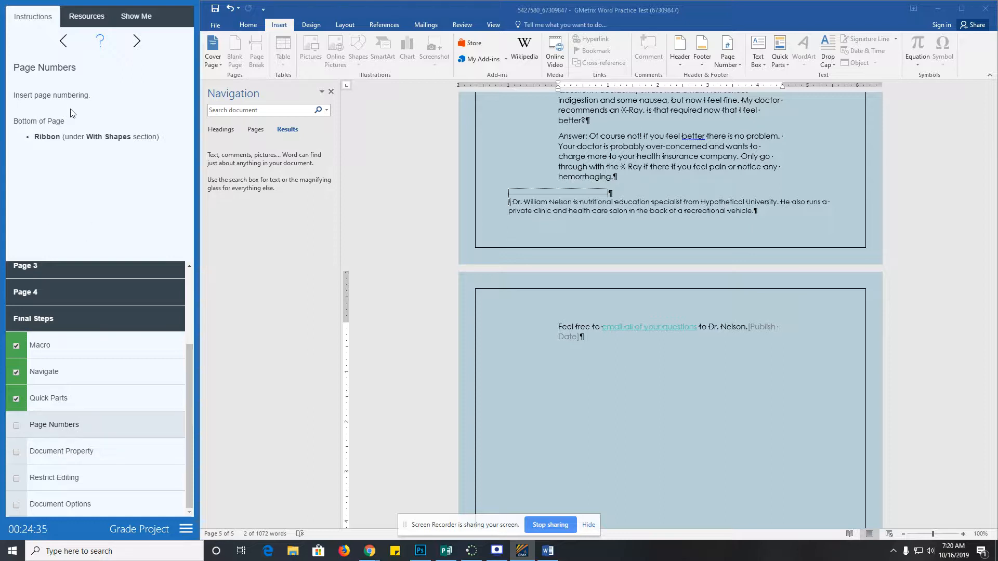
- Add Ribbon page numbers from the Bottom of Page gallery and tick Page Numbers
left_click(724, 62)
left_click(724, 62)
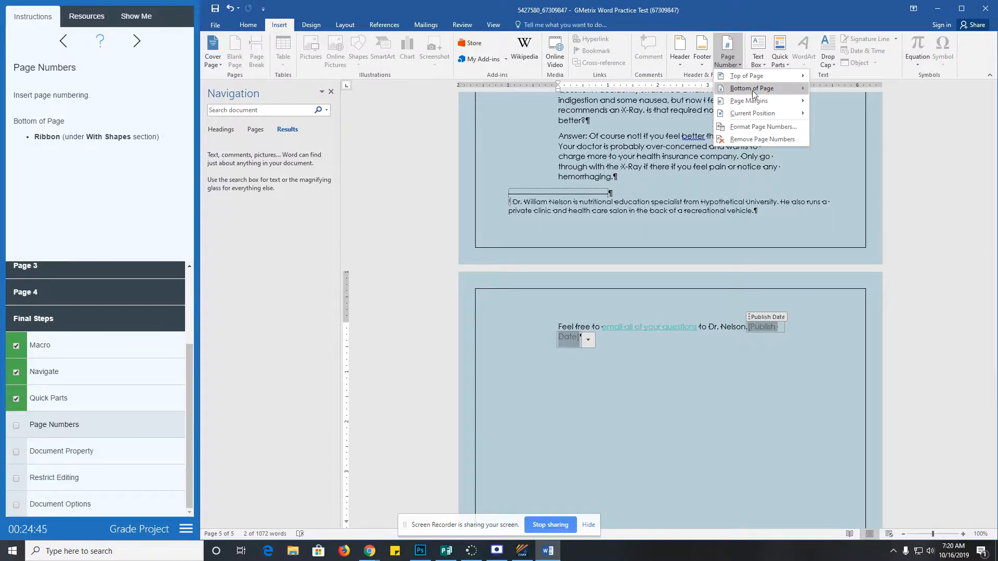
mouse_move(752, 91)
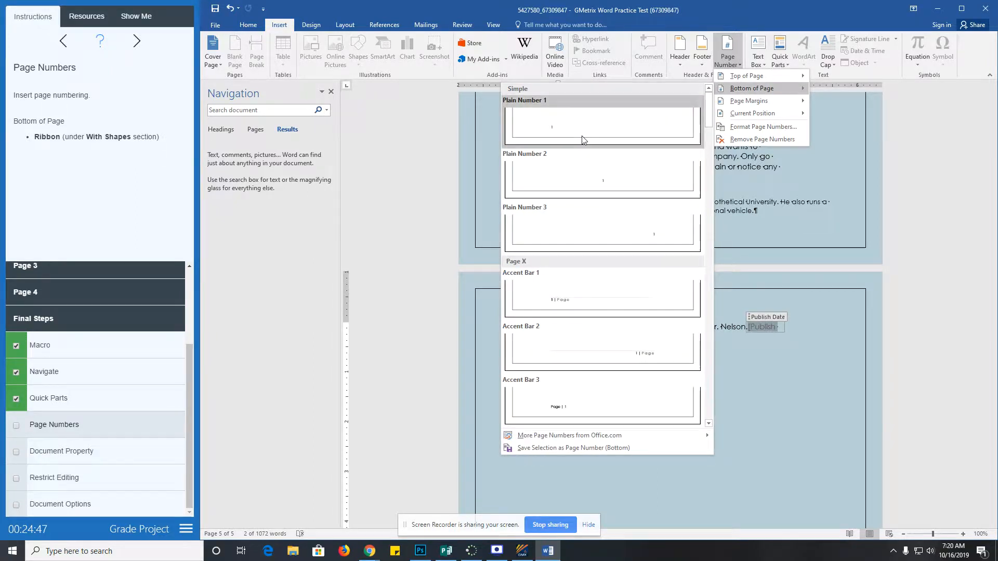
scroll(583, 268, "down", 5)
scroll(586, 283, "down", 15)
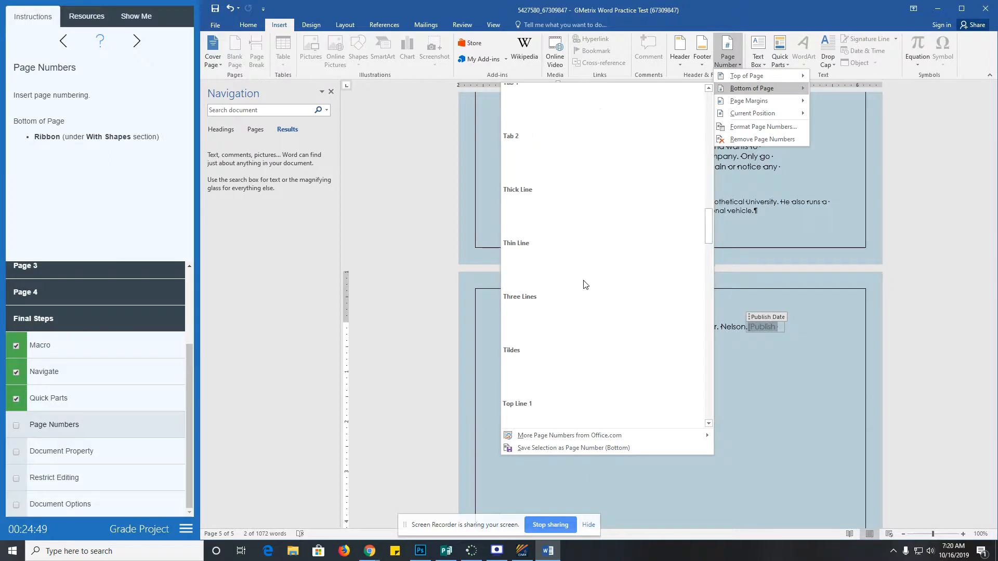
scroll(551, 281, "up", 5)
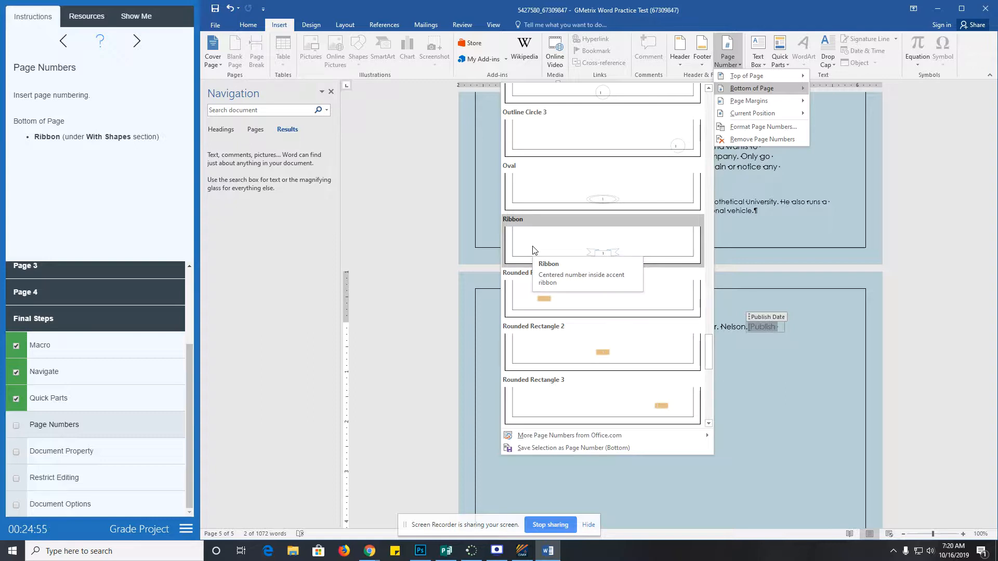
left_click(561, 250)
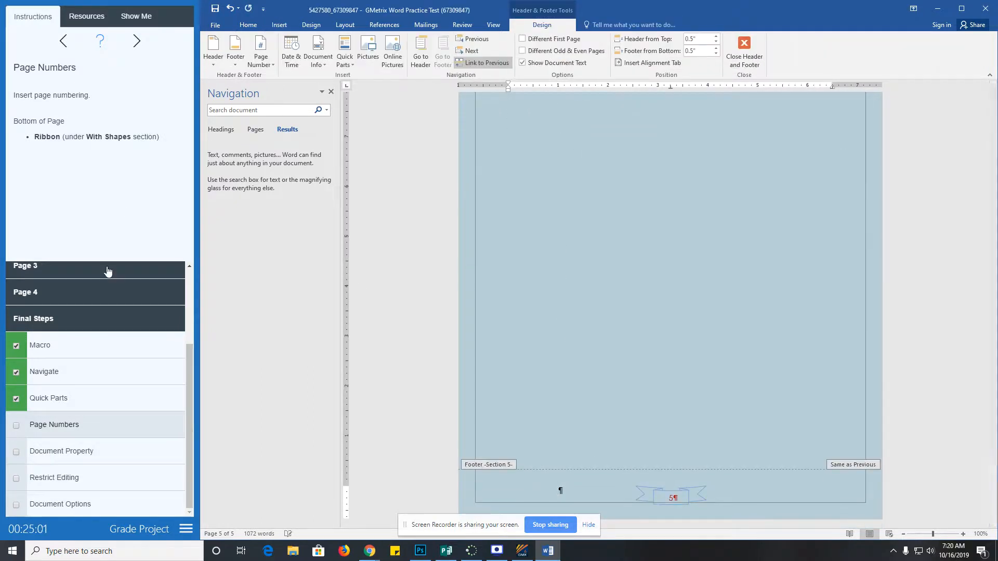
left_click(16, 425)
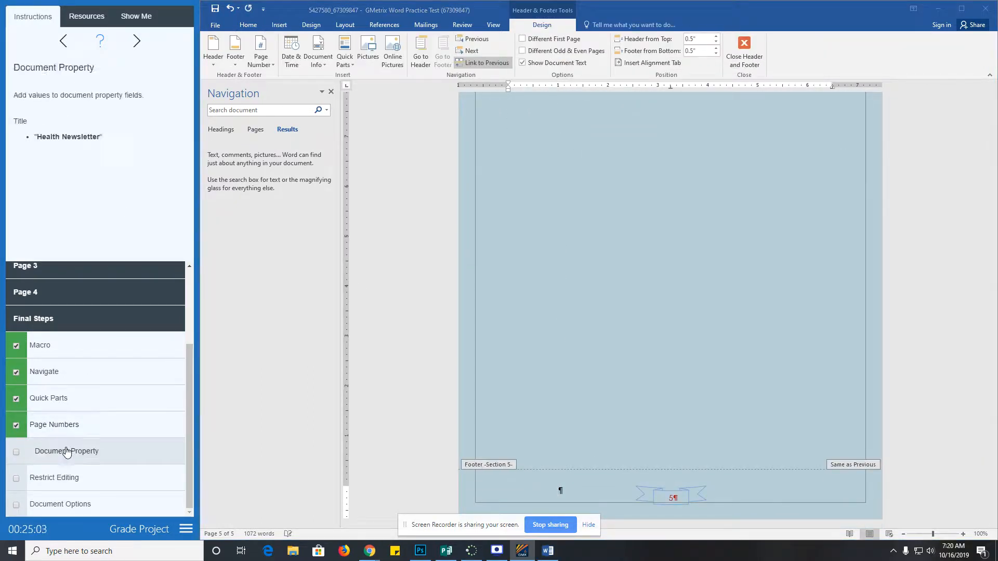
- Enter 'Health Newsletter' as the Title in File > Info properties and tick Document Property
left_click(216, 28)
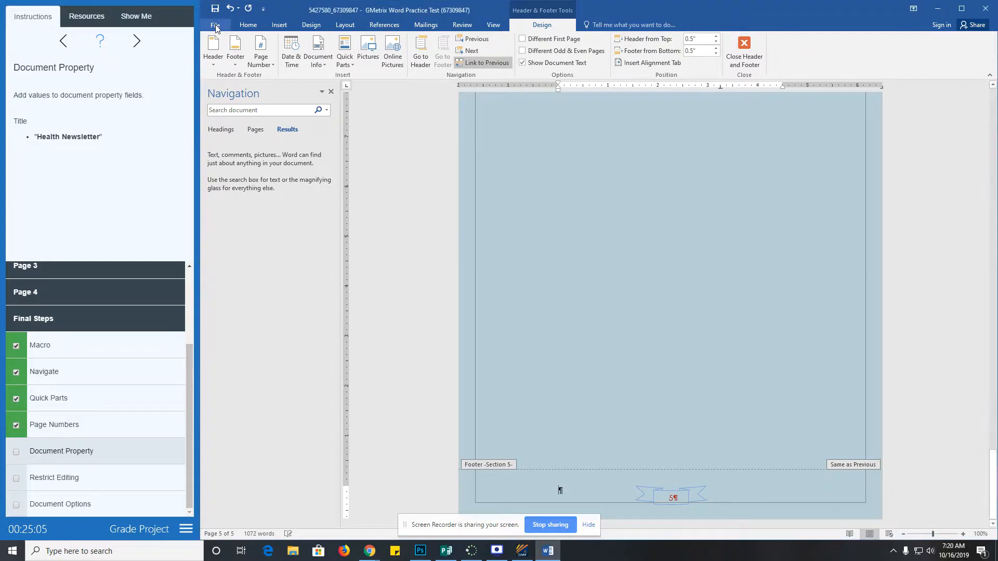
left_click(215, 26)
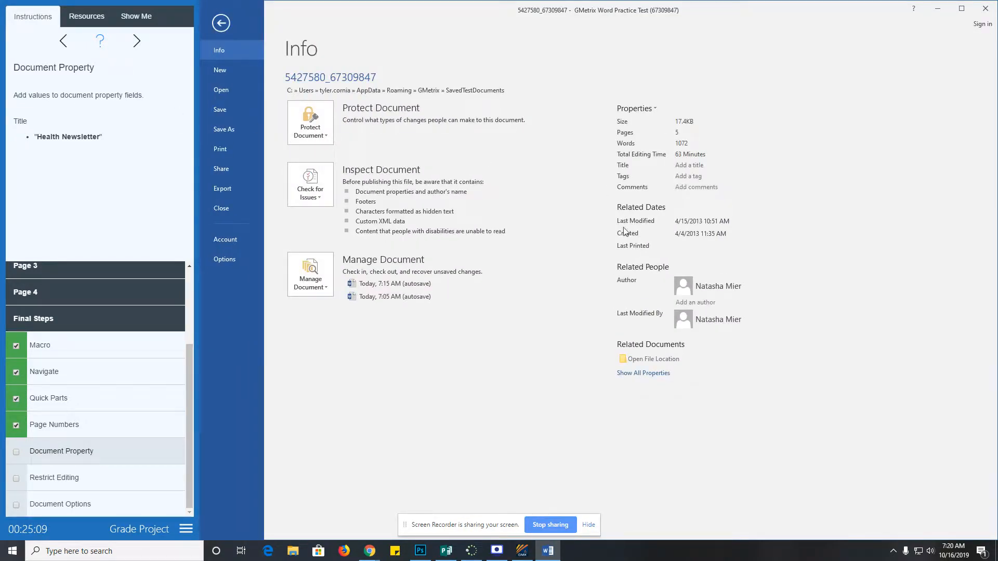
left_click(645, 373)
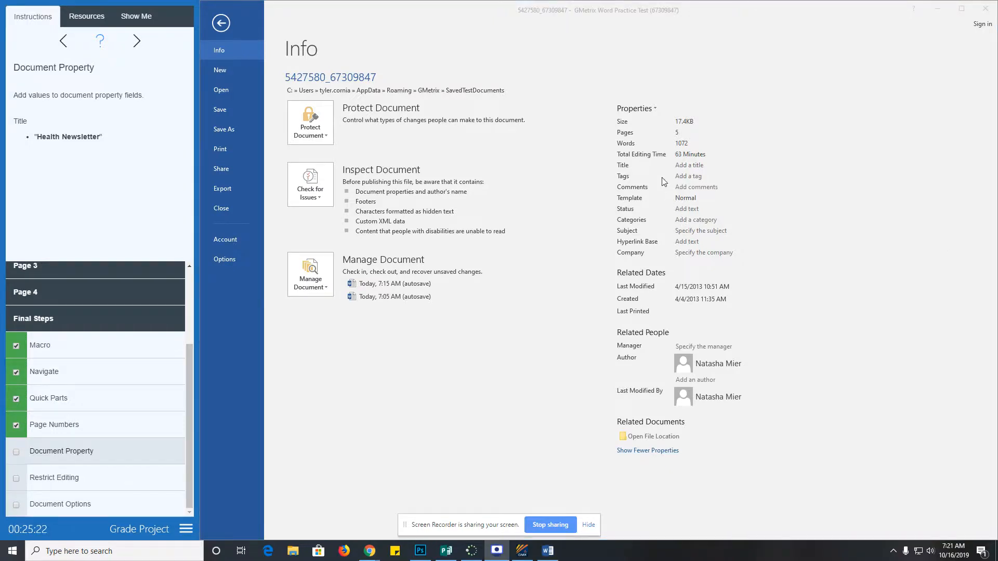
left_click(688, 165)
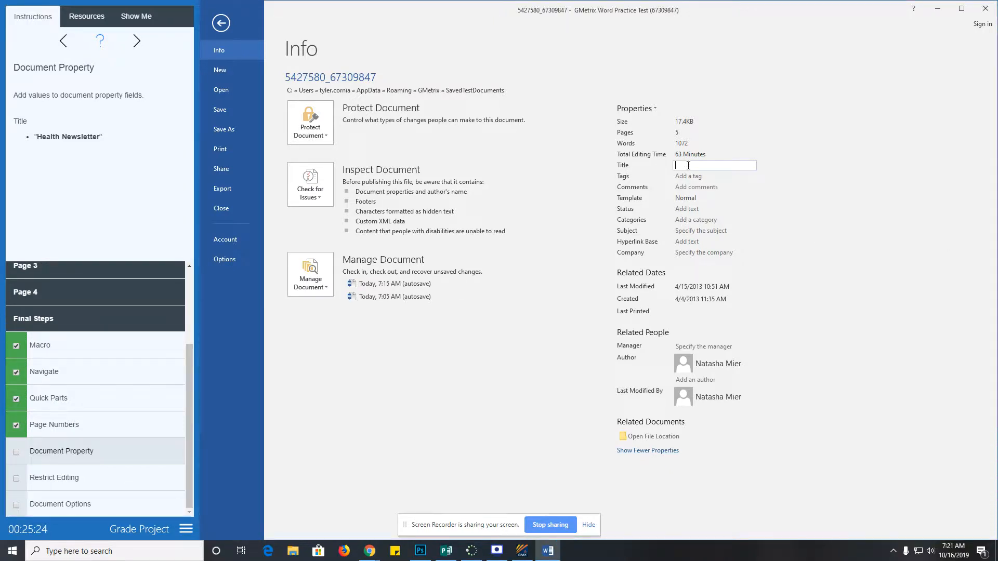
type("Health Newsletter")
left_click(16, 455)
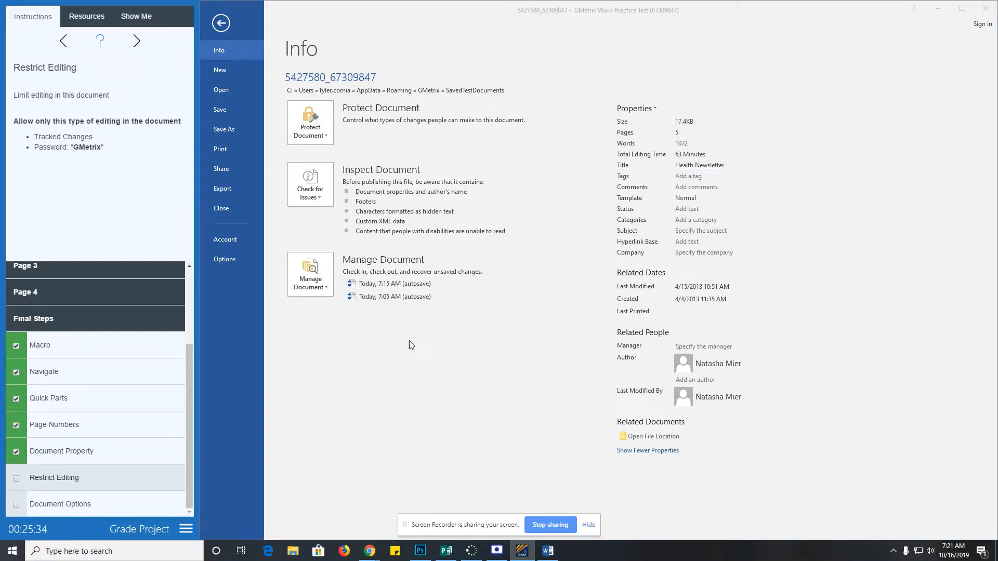
- In Restrict Editing, limit the document to Tracked changes as the only editing type
left_click(319, 136)
left_click(320, 136)
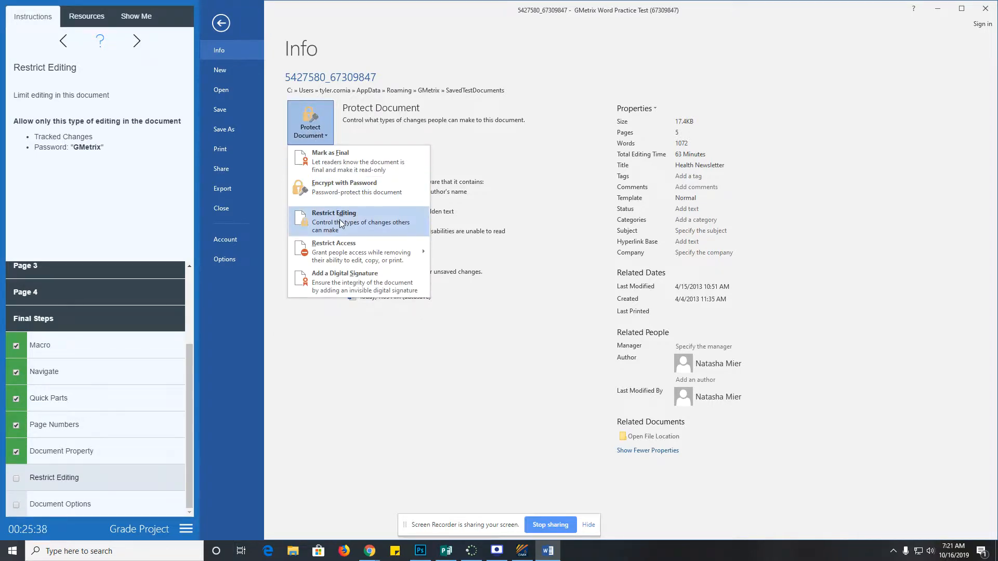
left_click(340, 224)
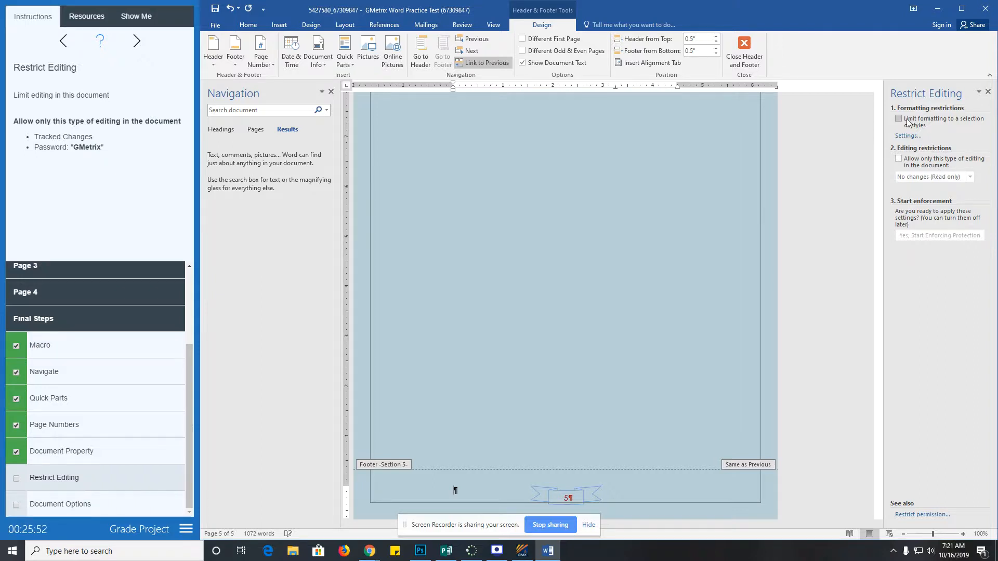
left_click(904, 137)
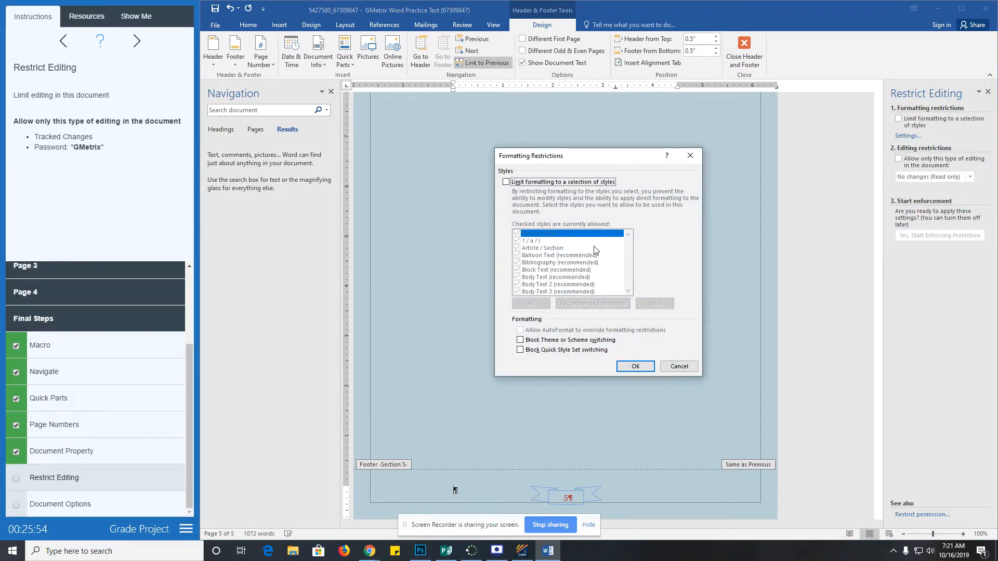
left_click(691, 155)
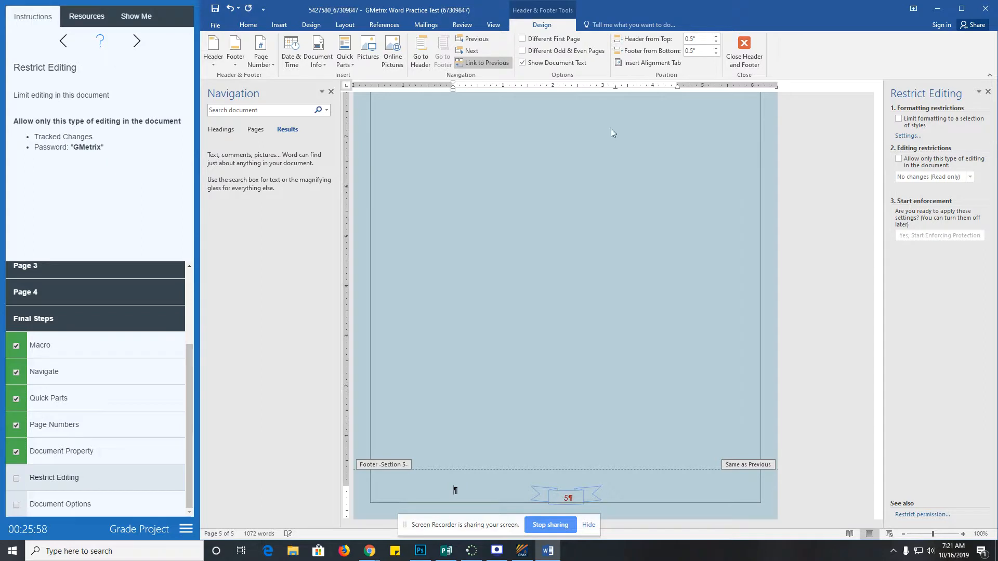
left_click(899, 160)
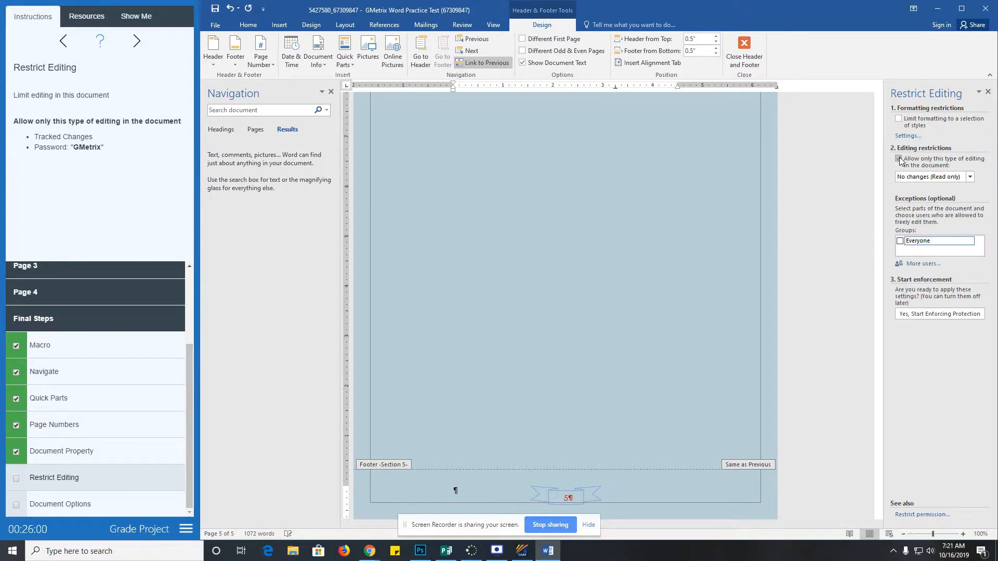
left_click(915, 178)
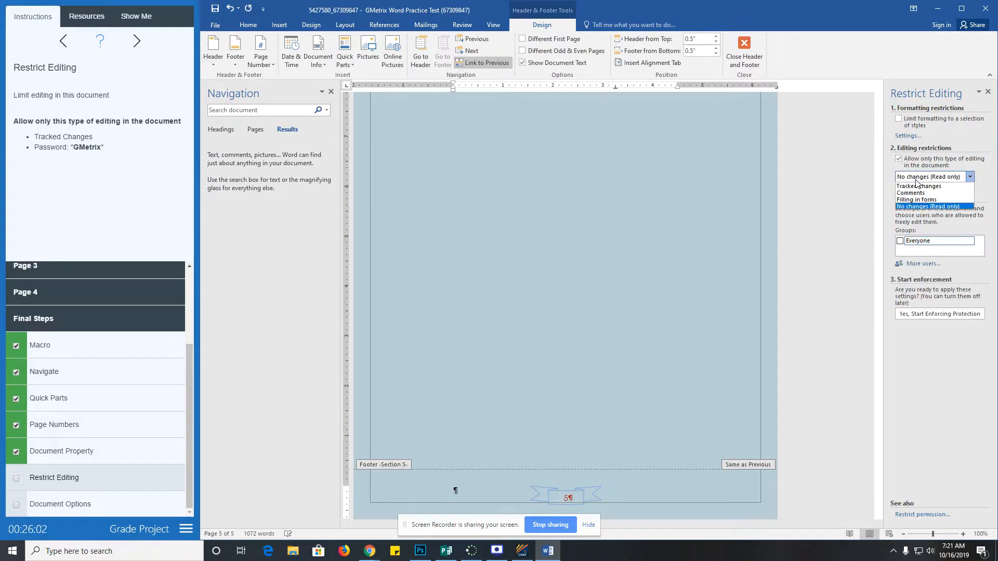
left_click(922, 187)
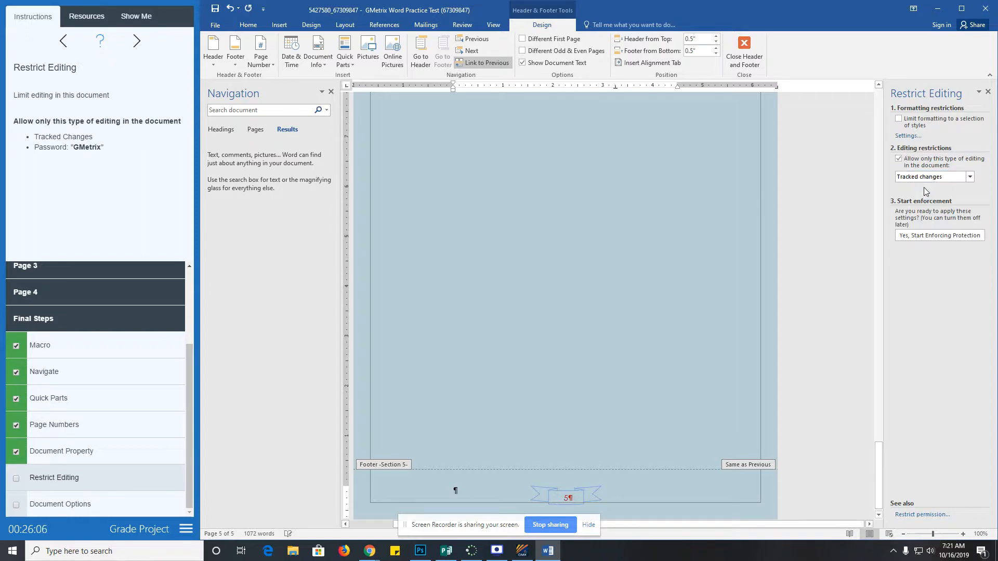
- Start enforcing protection with the task's password and check off Restrict Editing
left_click(922, 237)
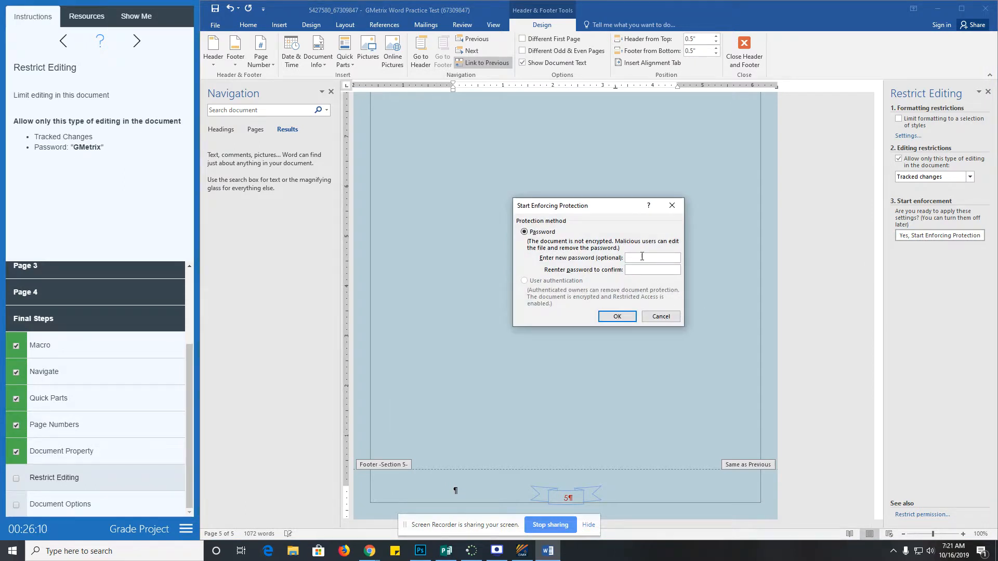
type("GMetr")
left_click(618, 316)
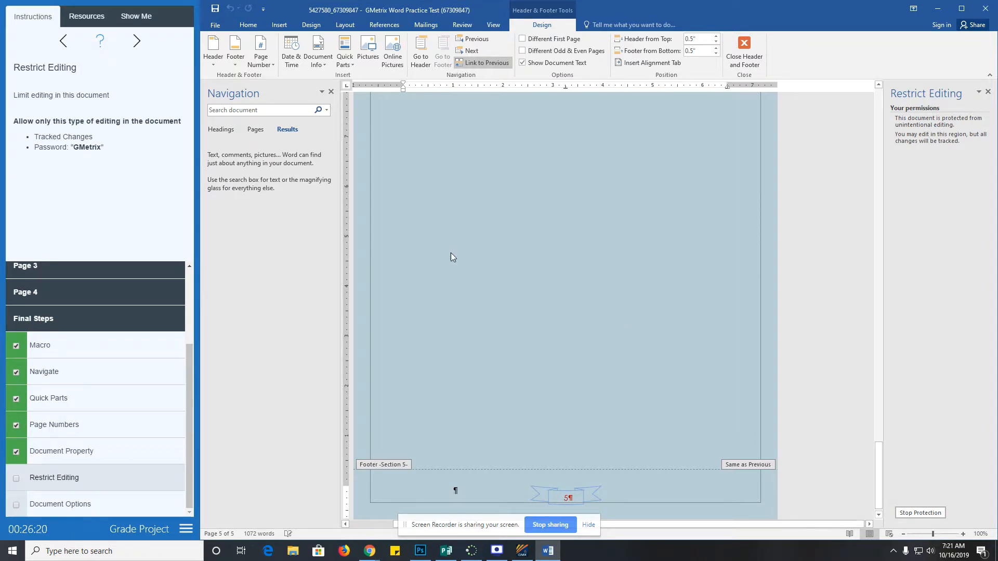
left_click(17, 479)
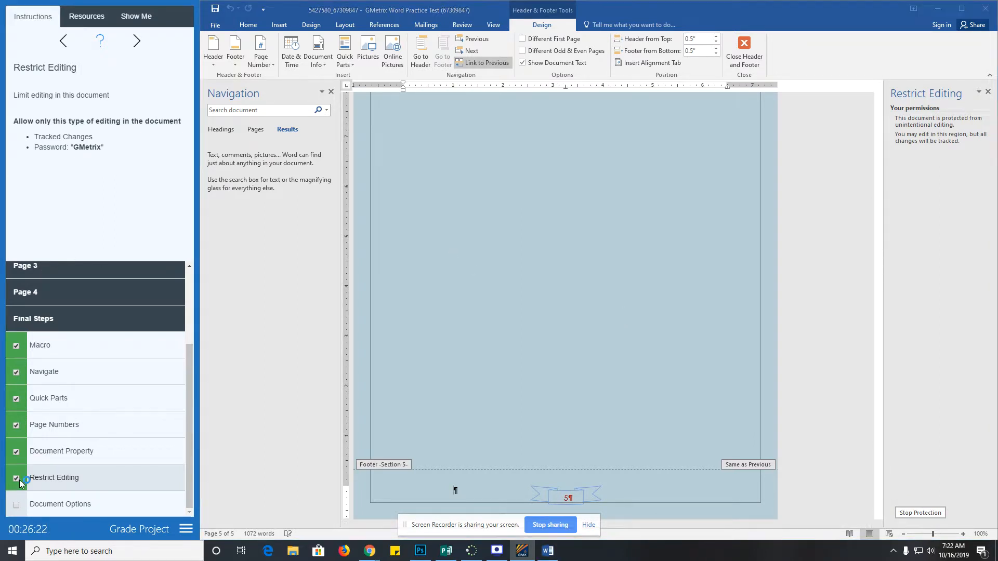
left_click(26, 502)
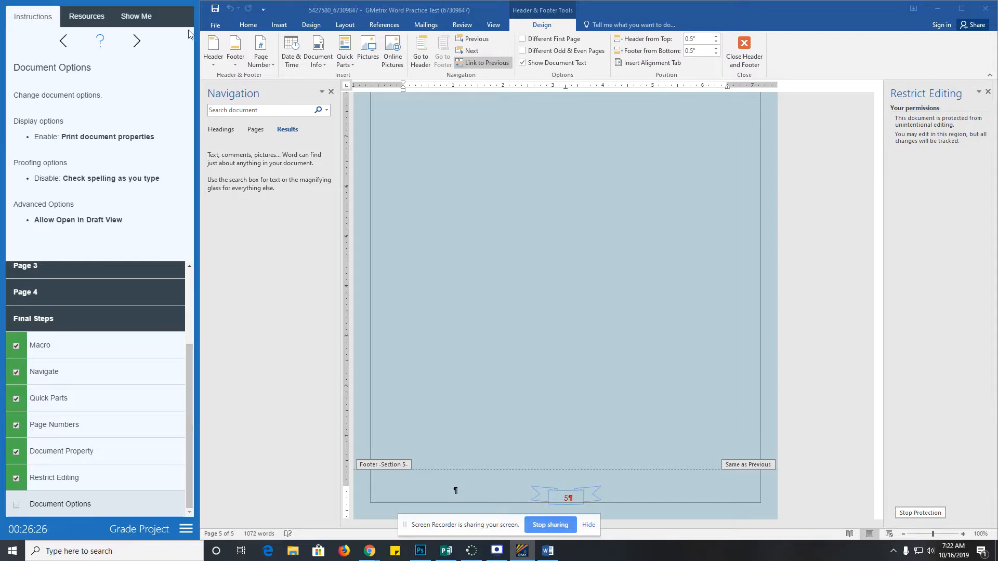
- In Word Options, enable Print document properties and disable Check spelling as you type
left_click(215, 25)
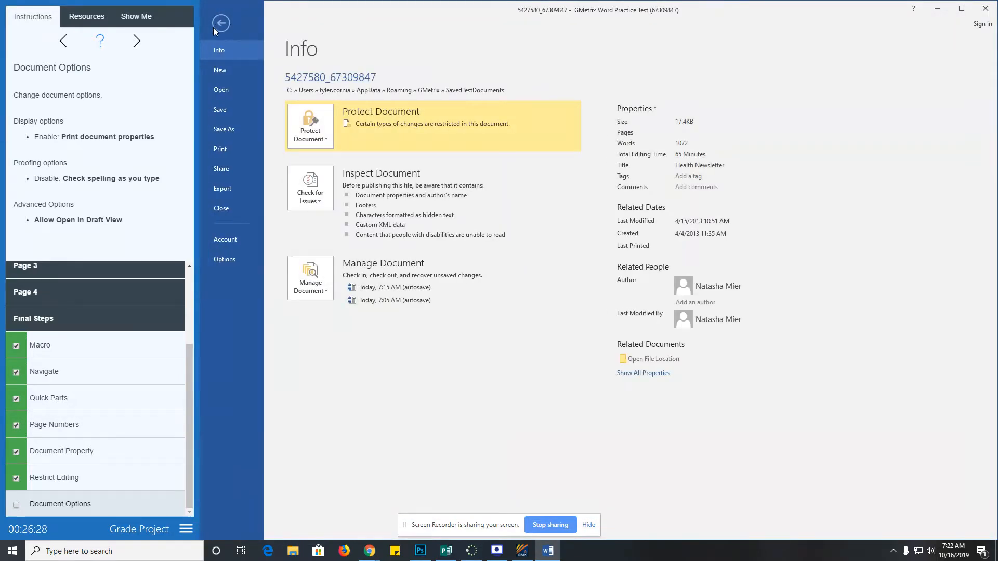
left_click(223, 258)
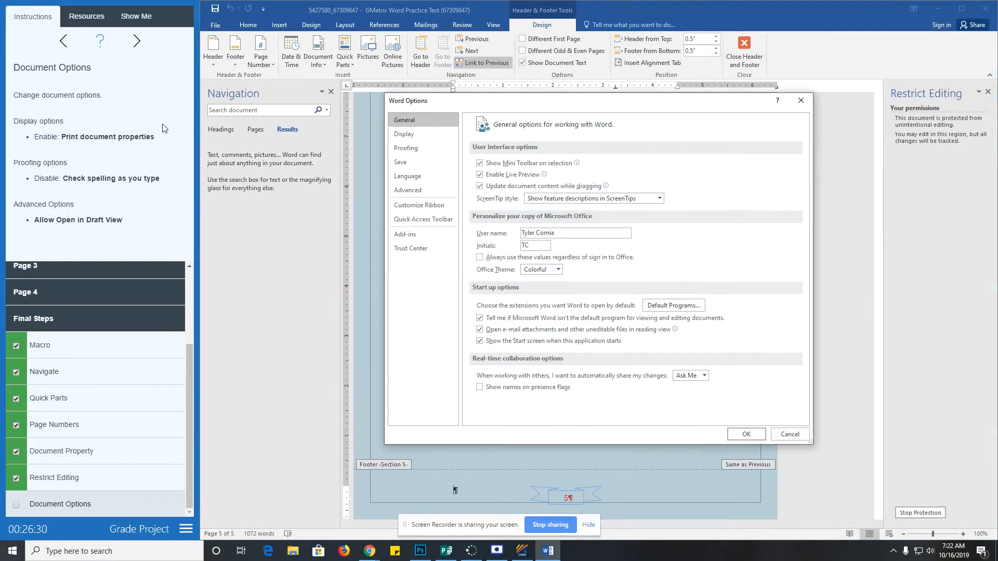
left_click(420, 131)
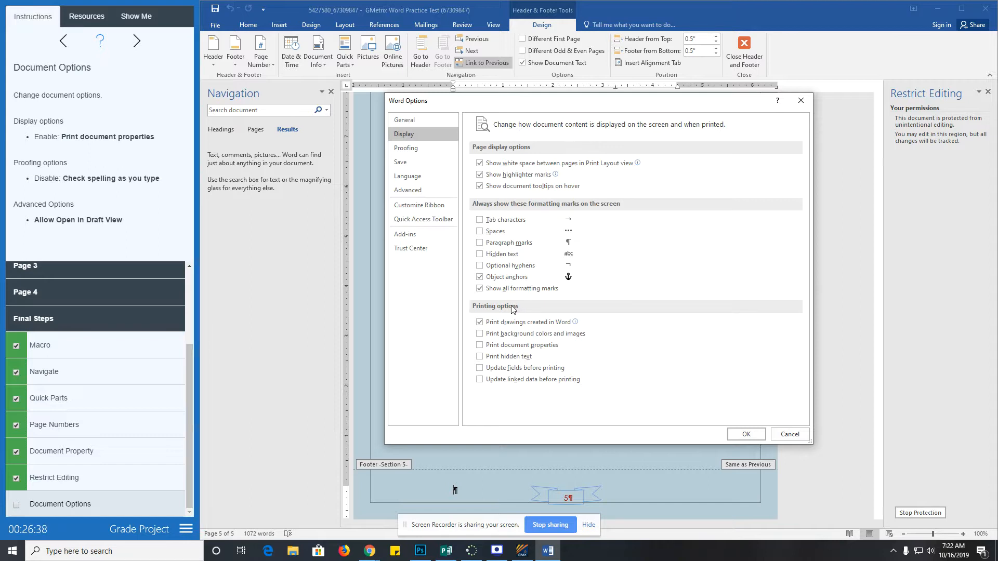
left_click(480, 346)
left_click(401, 151)
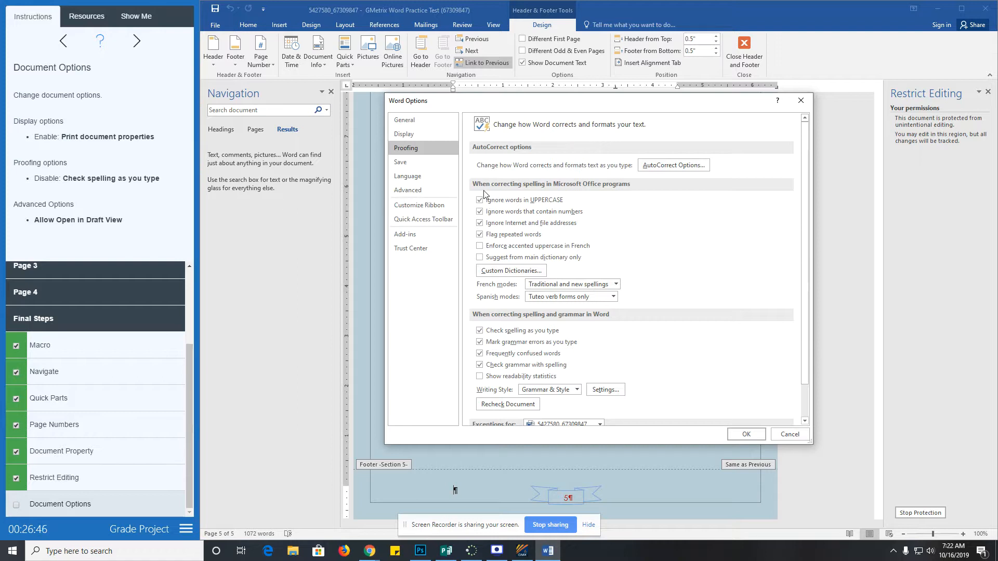
left_click(480, 331)
left_click(410, 190)
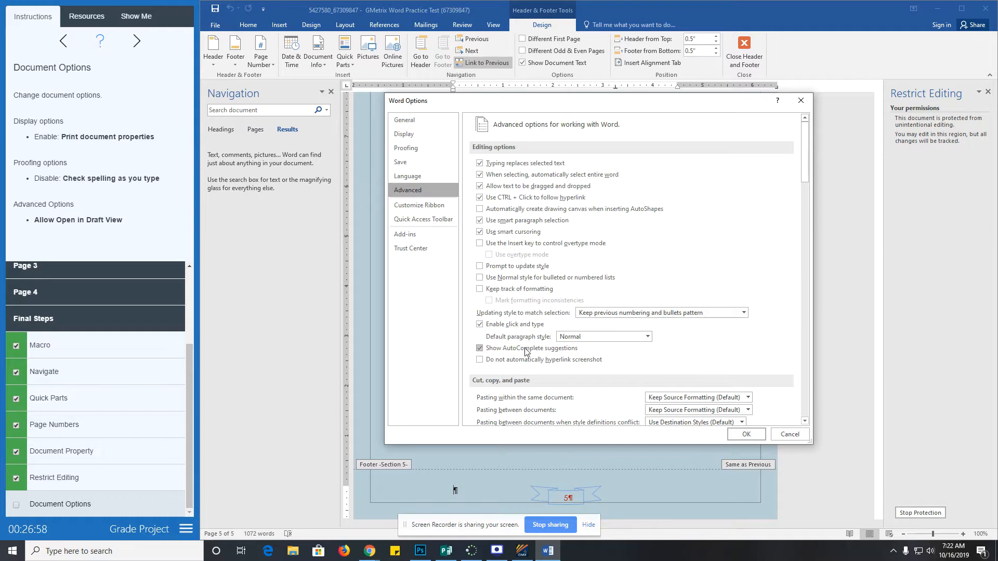
- Enable Allow opening a document in Draft view under General, confirm Options, and tick Document Options
scroll(530, 367, "down", 3)
scroll(530, 371, "down", 6)
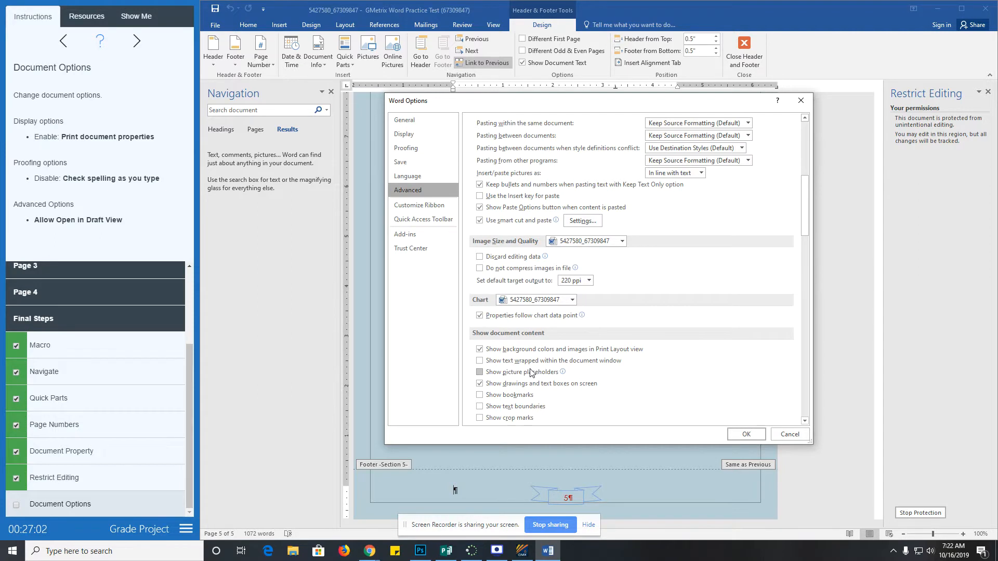
scroll(531, 371, "down", 8)
scroll(530, 371, "down", 4)
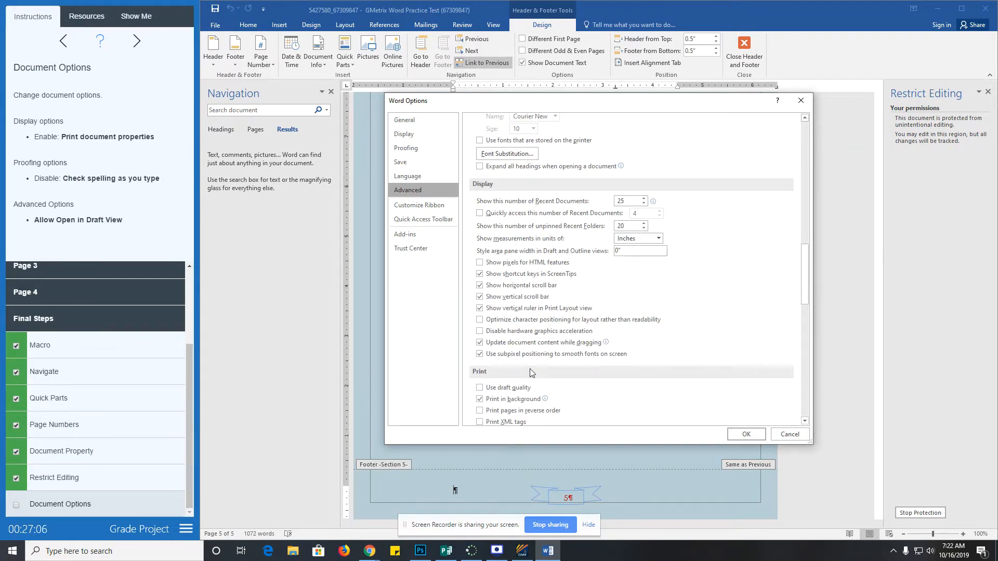
scroll(530, 369, "down", 4)
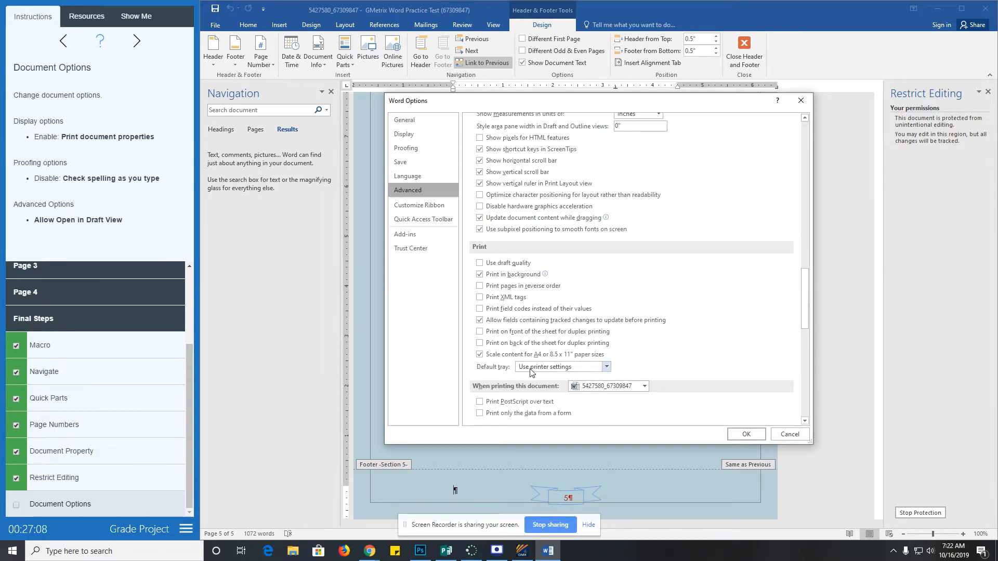
scroll(530, 371, "down", 9)
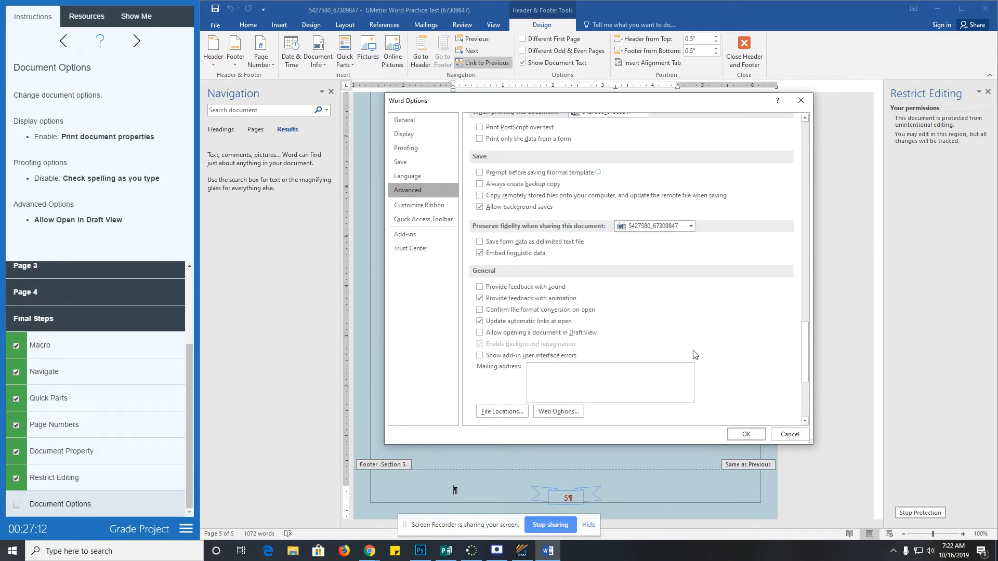
scroll(695, 355, "up", 20)
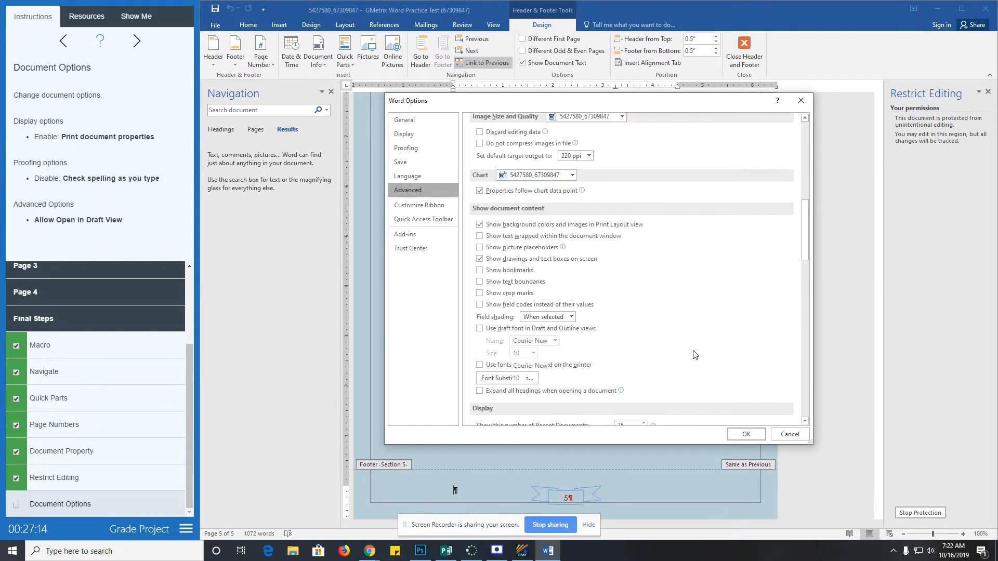
scroll(694, 355, "up", 12)
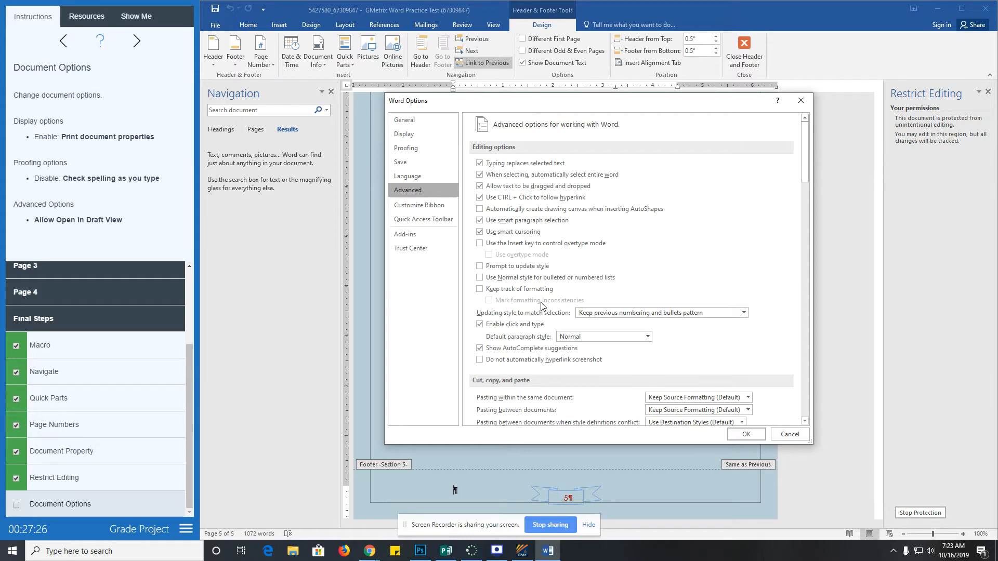
scroll(532, 335, "down", 4)
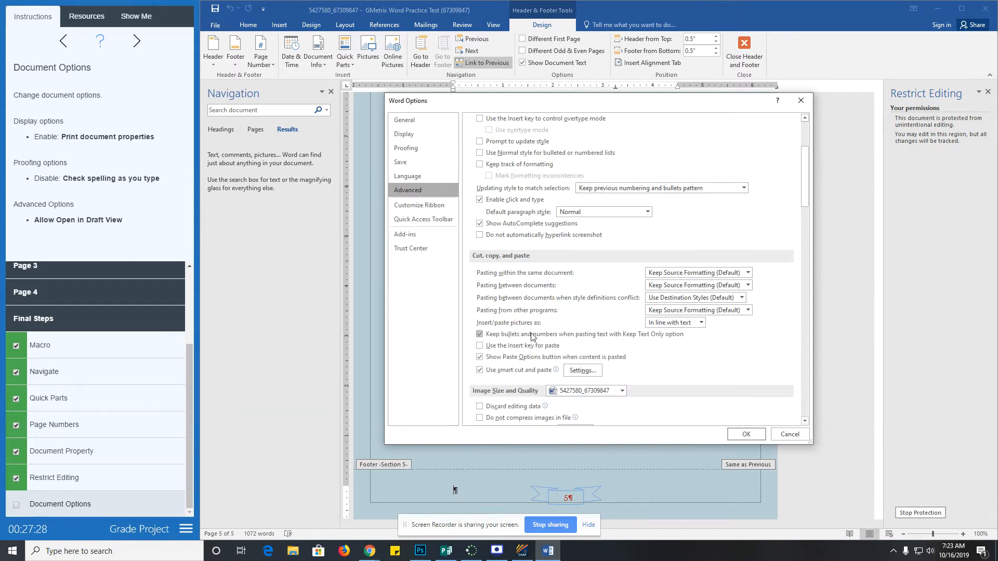
scroll(531, 336, "down", 2)
scroll(531, 336, "down", 3)
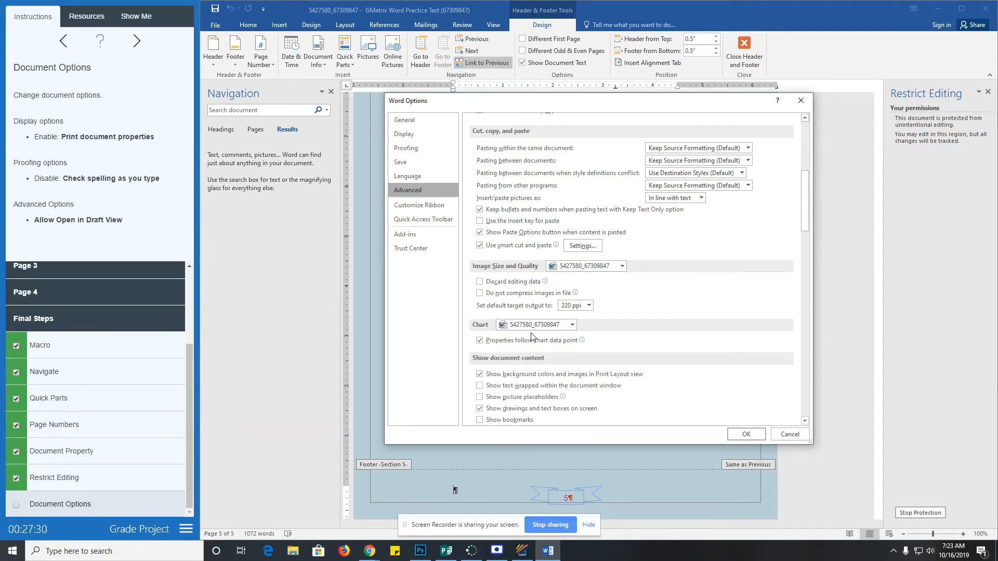
scroll(531, 335, "down", 5)
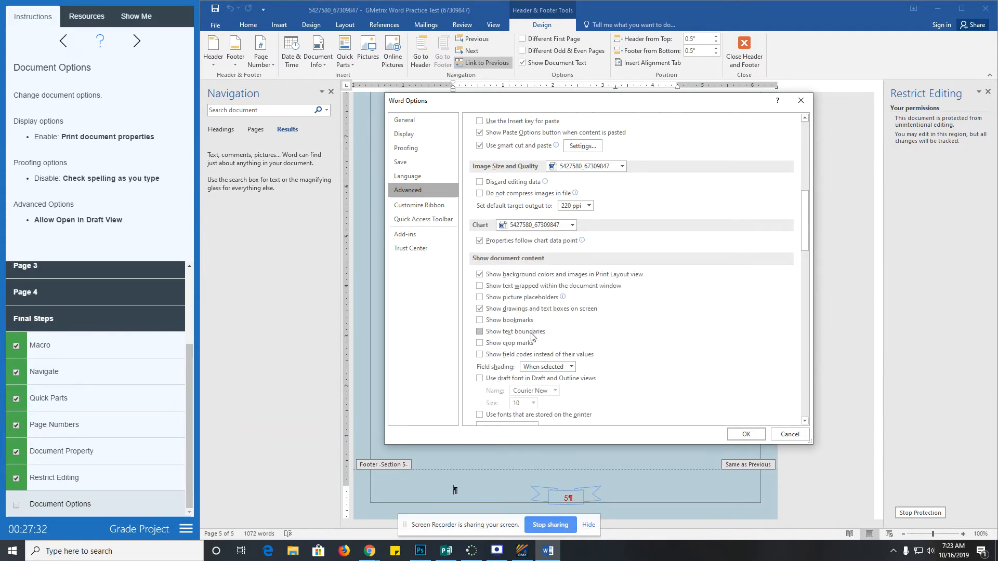
scroll(653, 351, "down", 2)
scroll(652, 356, "down", 8)
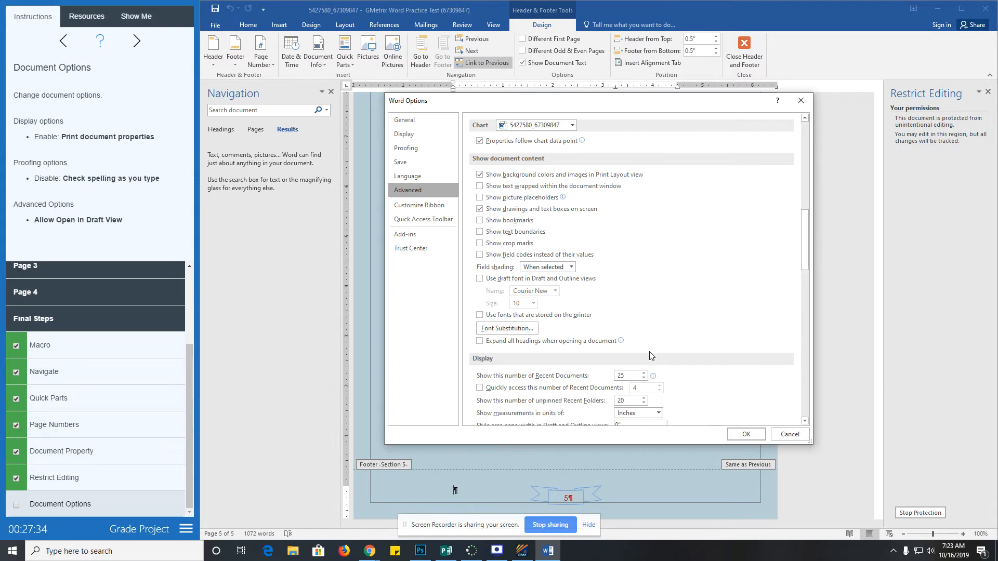
scroll(651, 356, "down", 1)
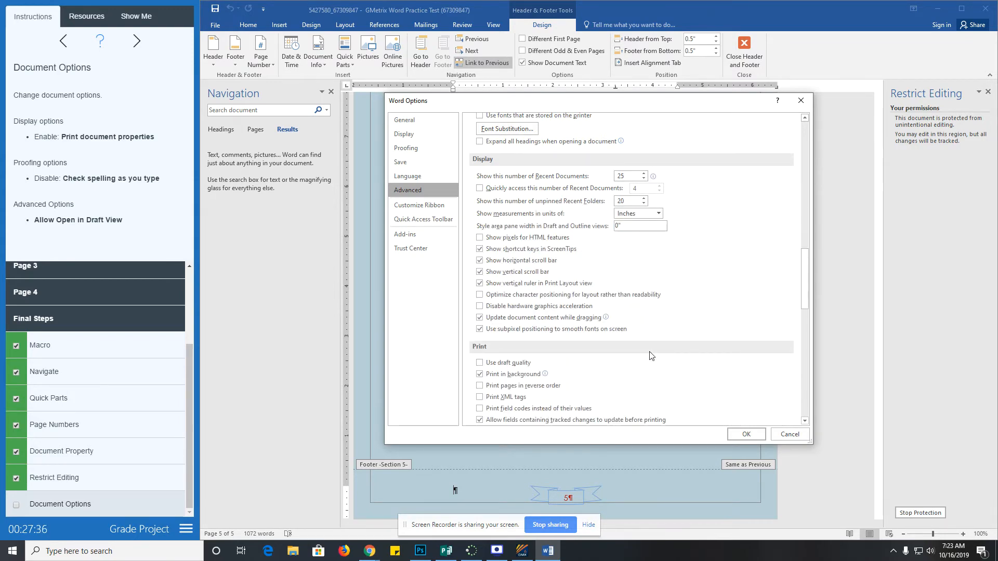
scroll(652, 358, "down", 14)
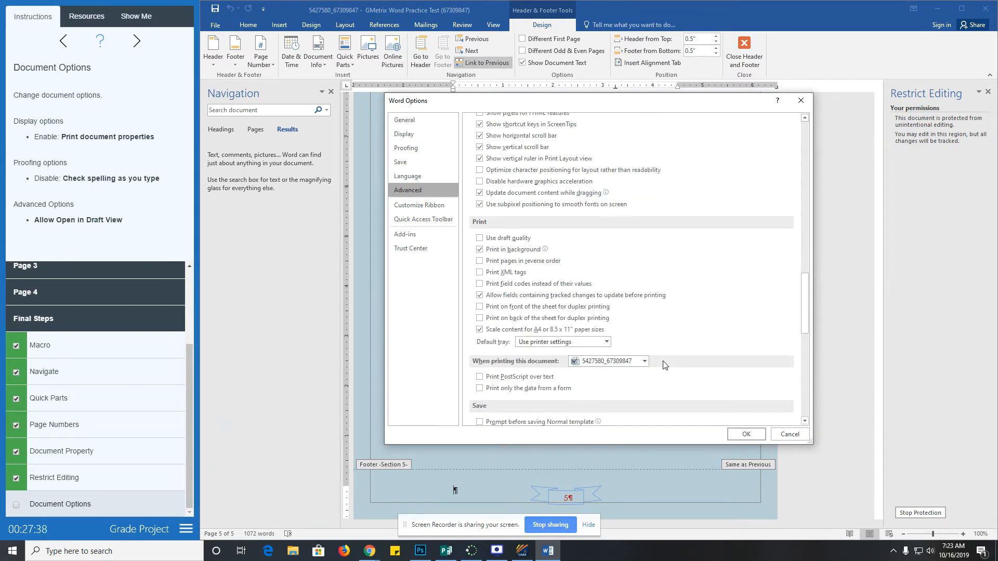
scroll(664, 365, "down", 2)
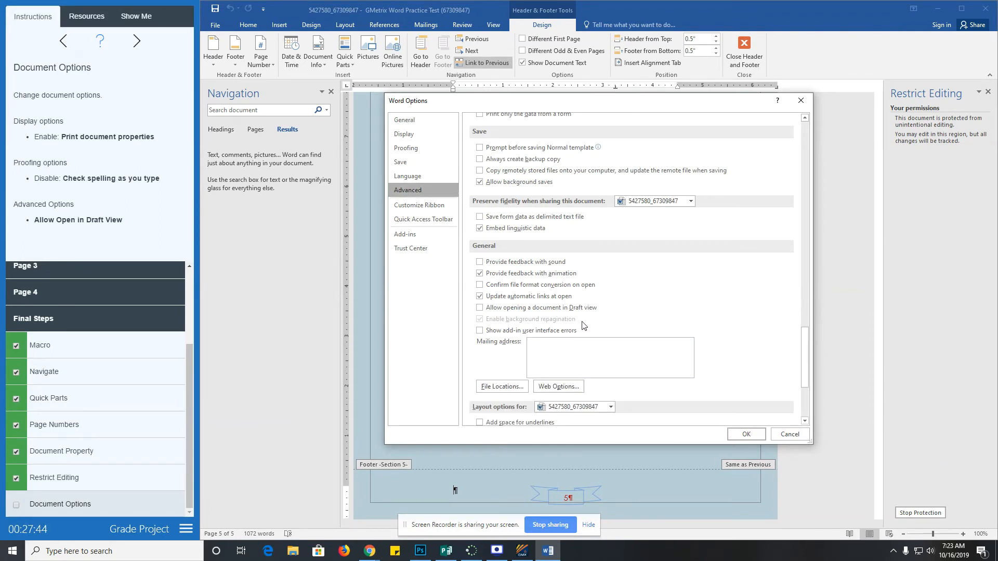
left_click(480, 308)
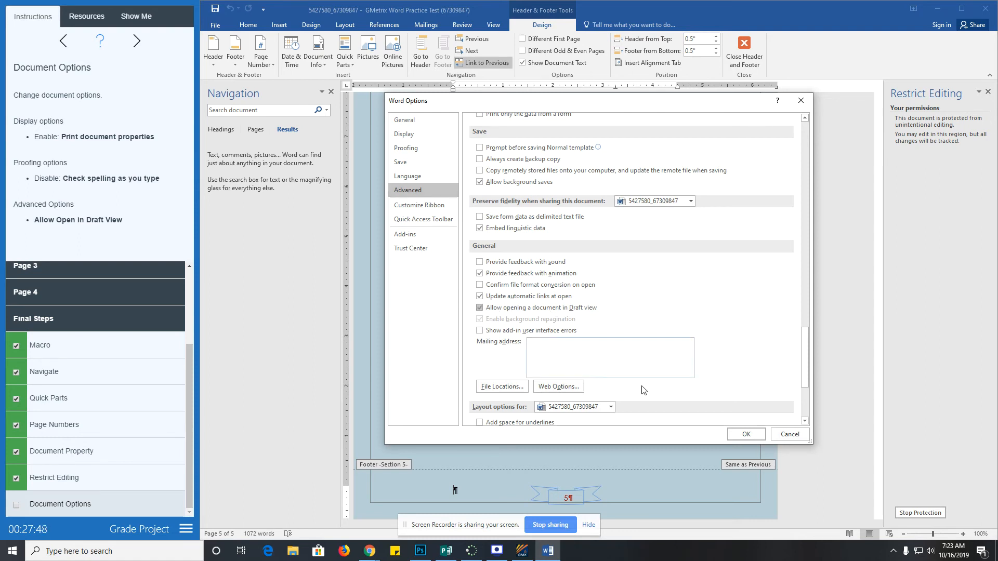
left_click(745, 434)
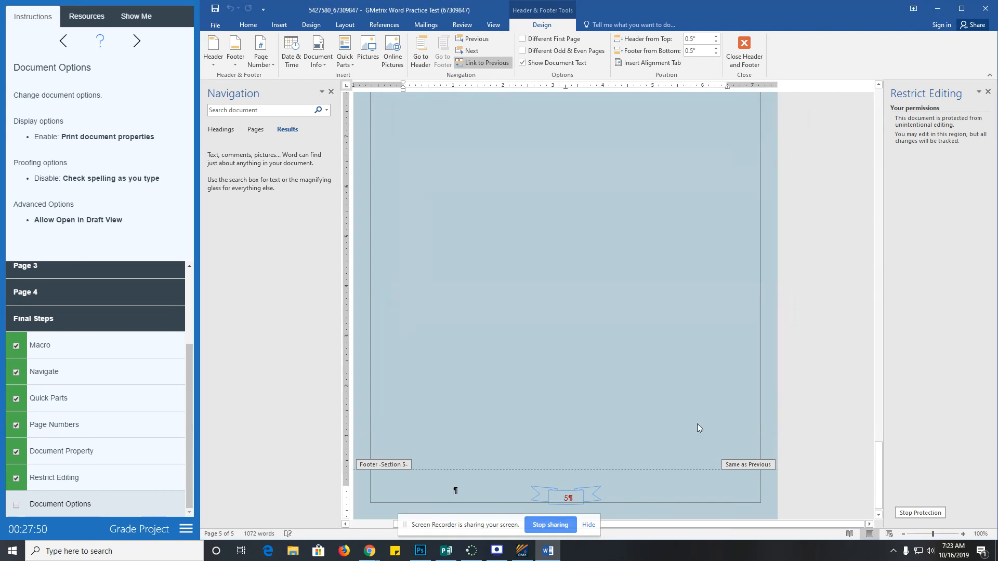
left_click(16, 504)
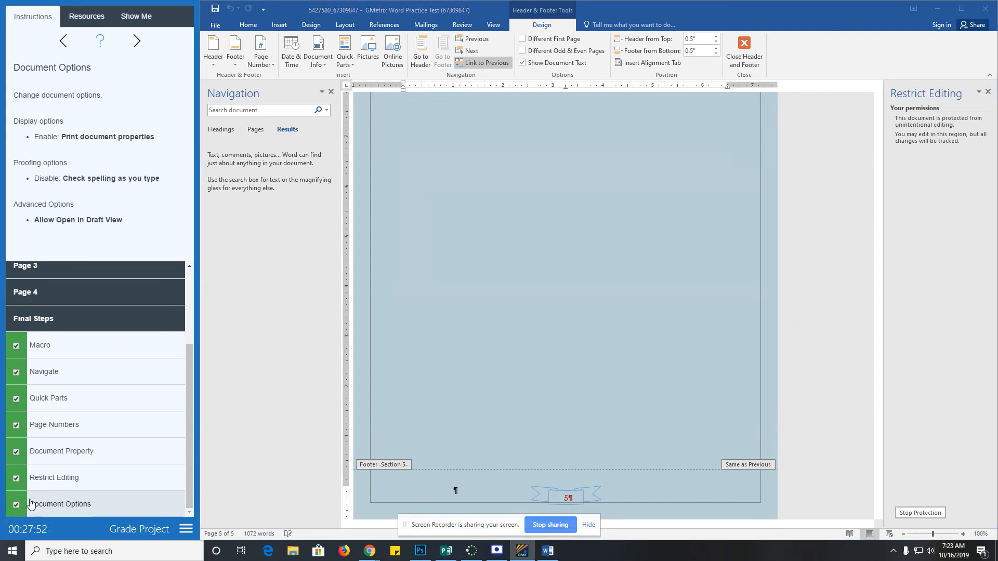